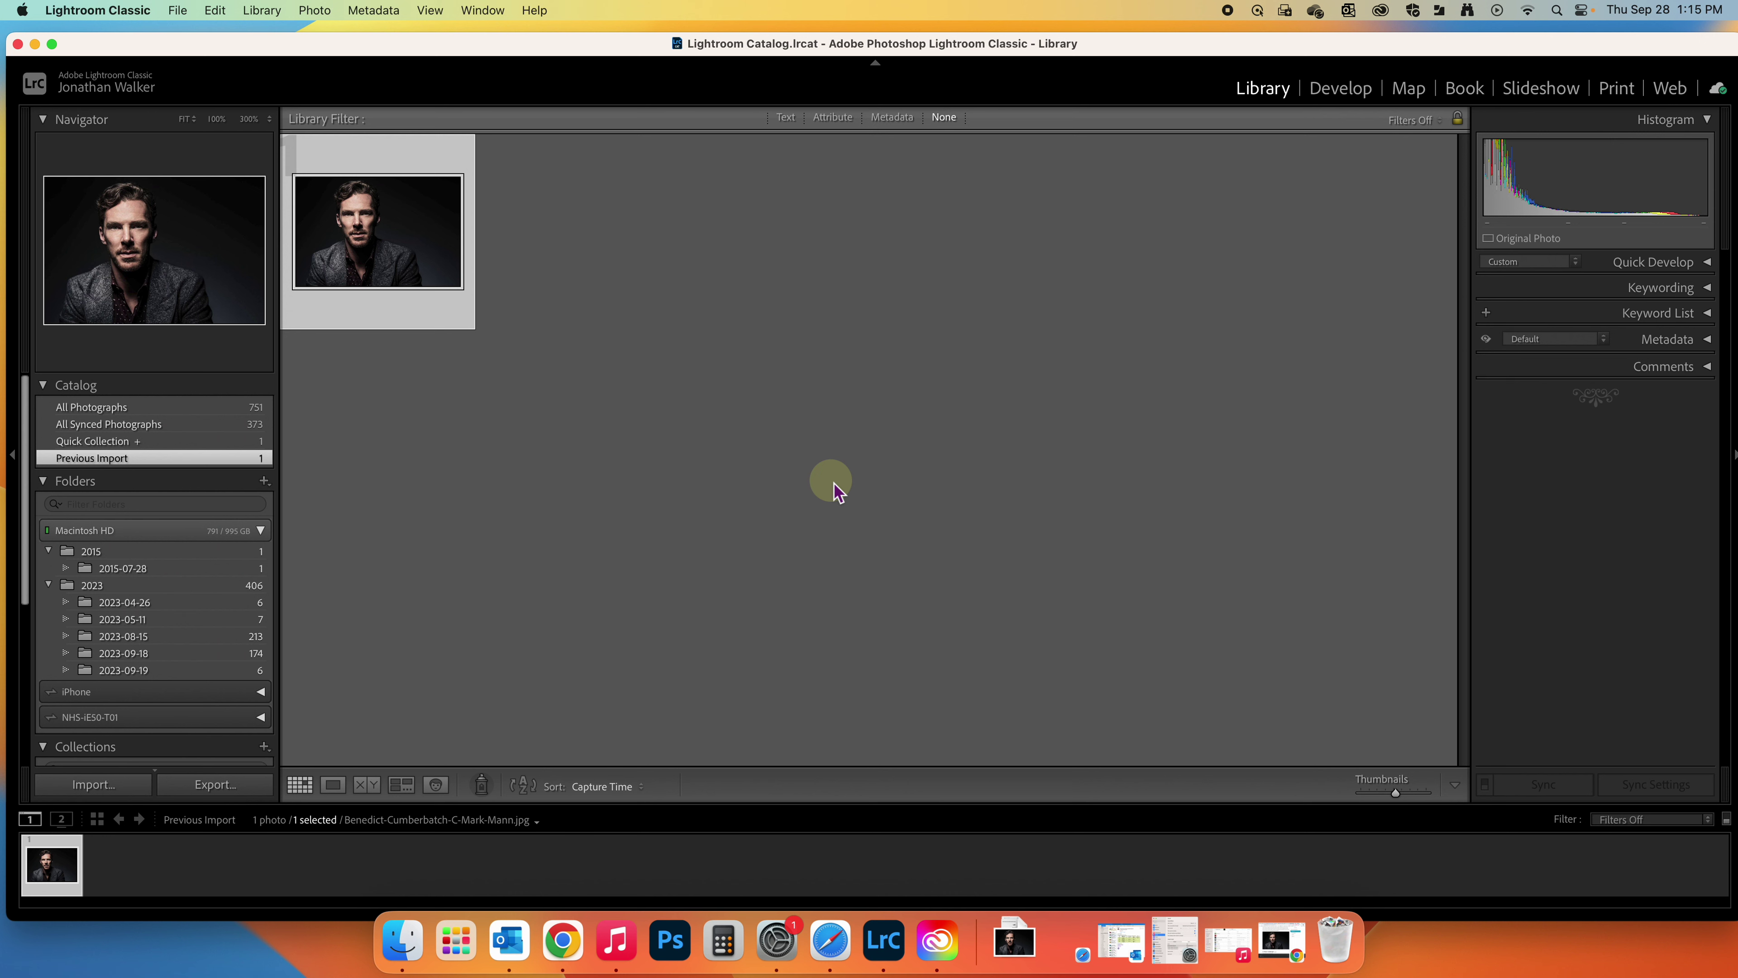
- View the imported portrait large in Loupe, then switch to the Develop module
double_click(381, 248)
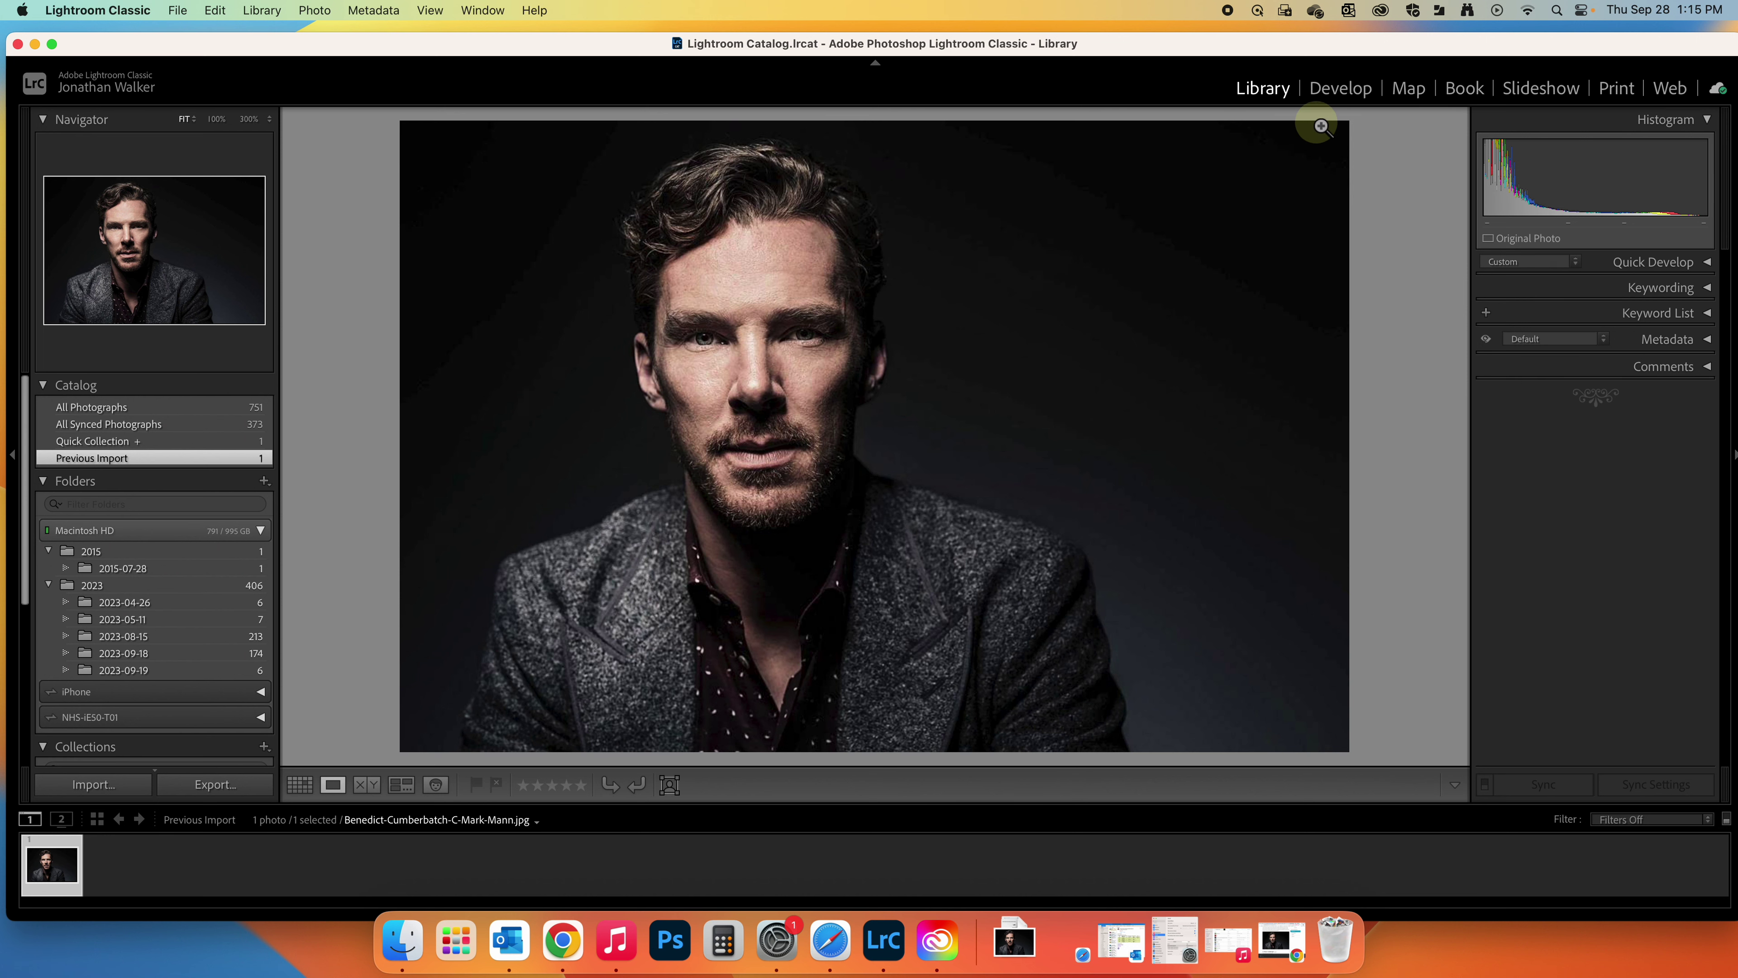
left_click(1337, 103)
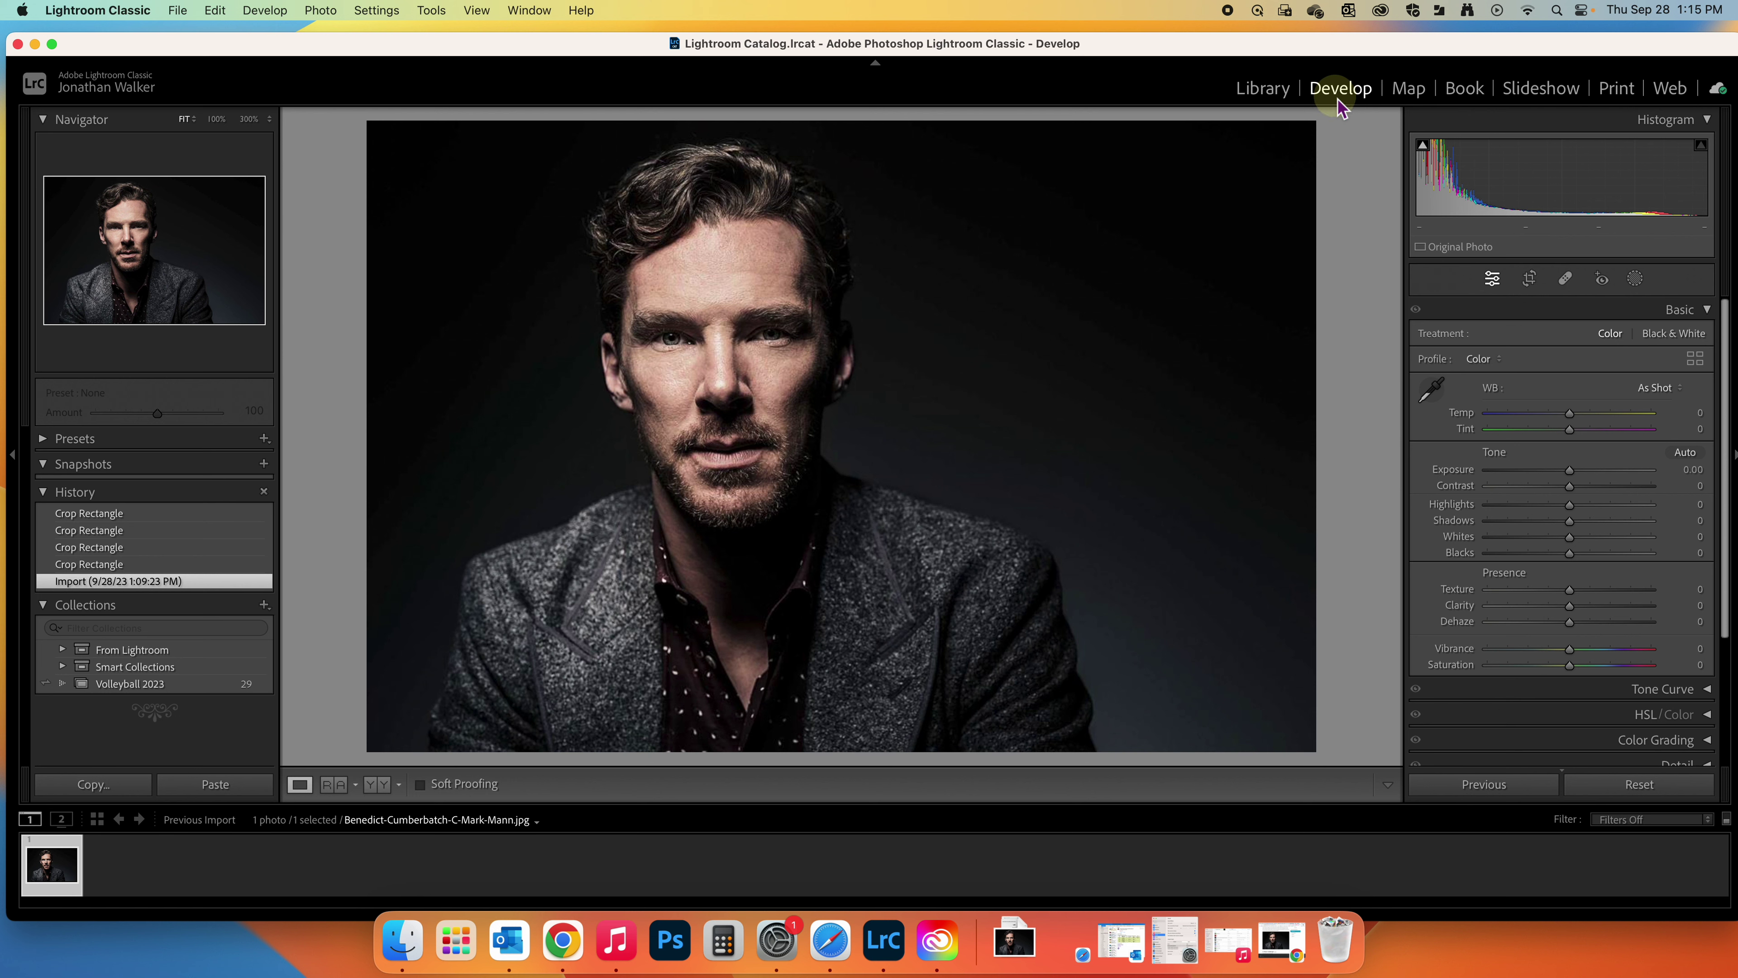
- Crop the portrait to a 1 x 1 square tightly framed around the face and apply it
left_click(1530, 279)
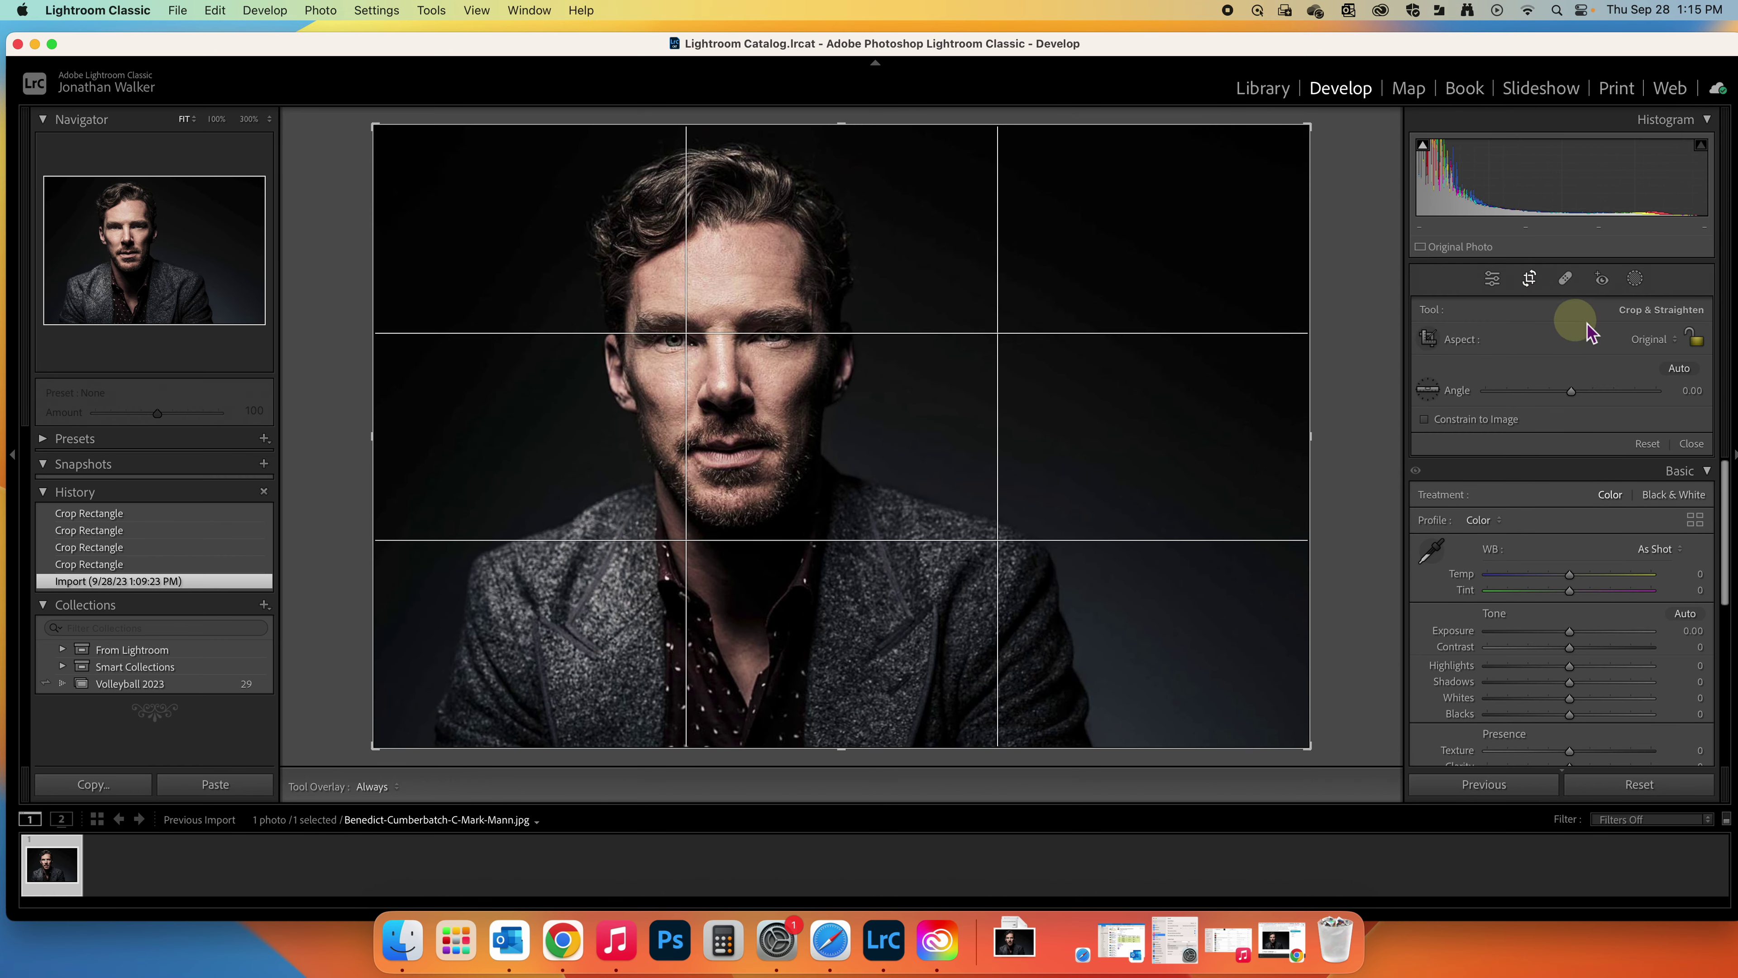
left_click(1663, 349)
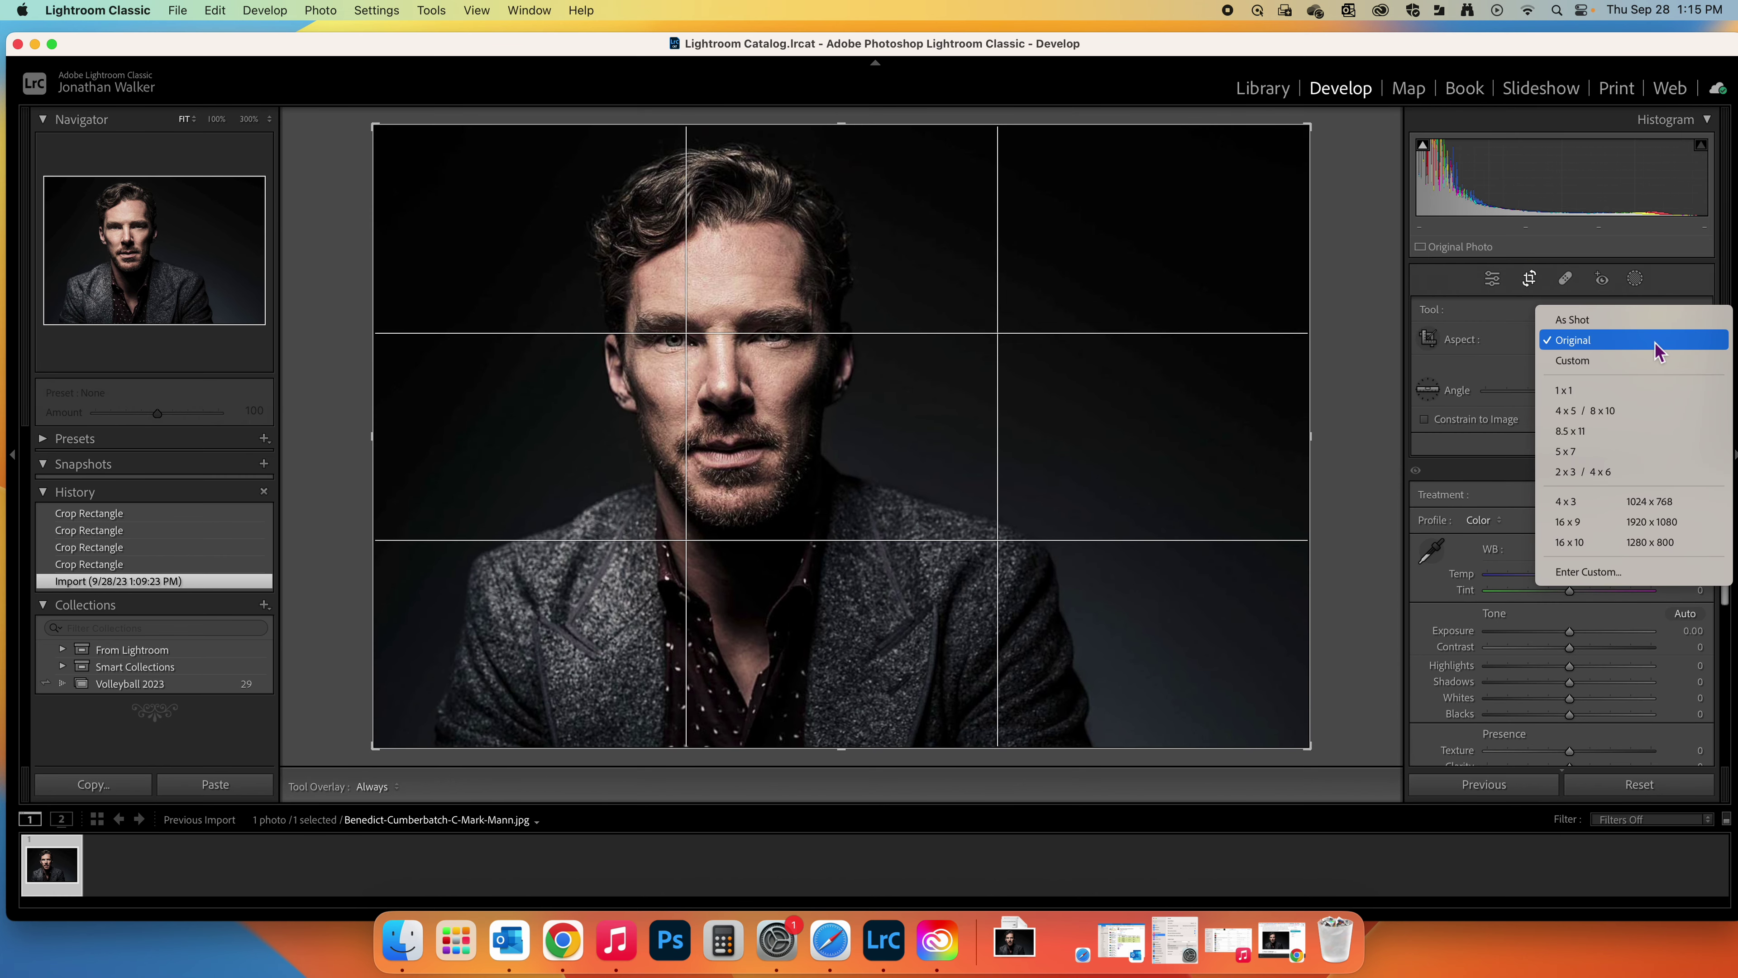
left_click(1587, 392)
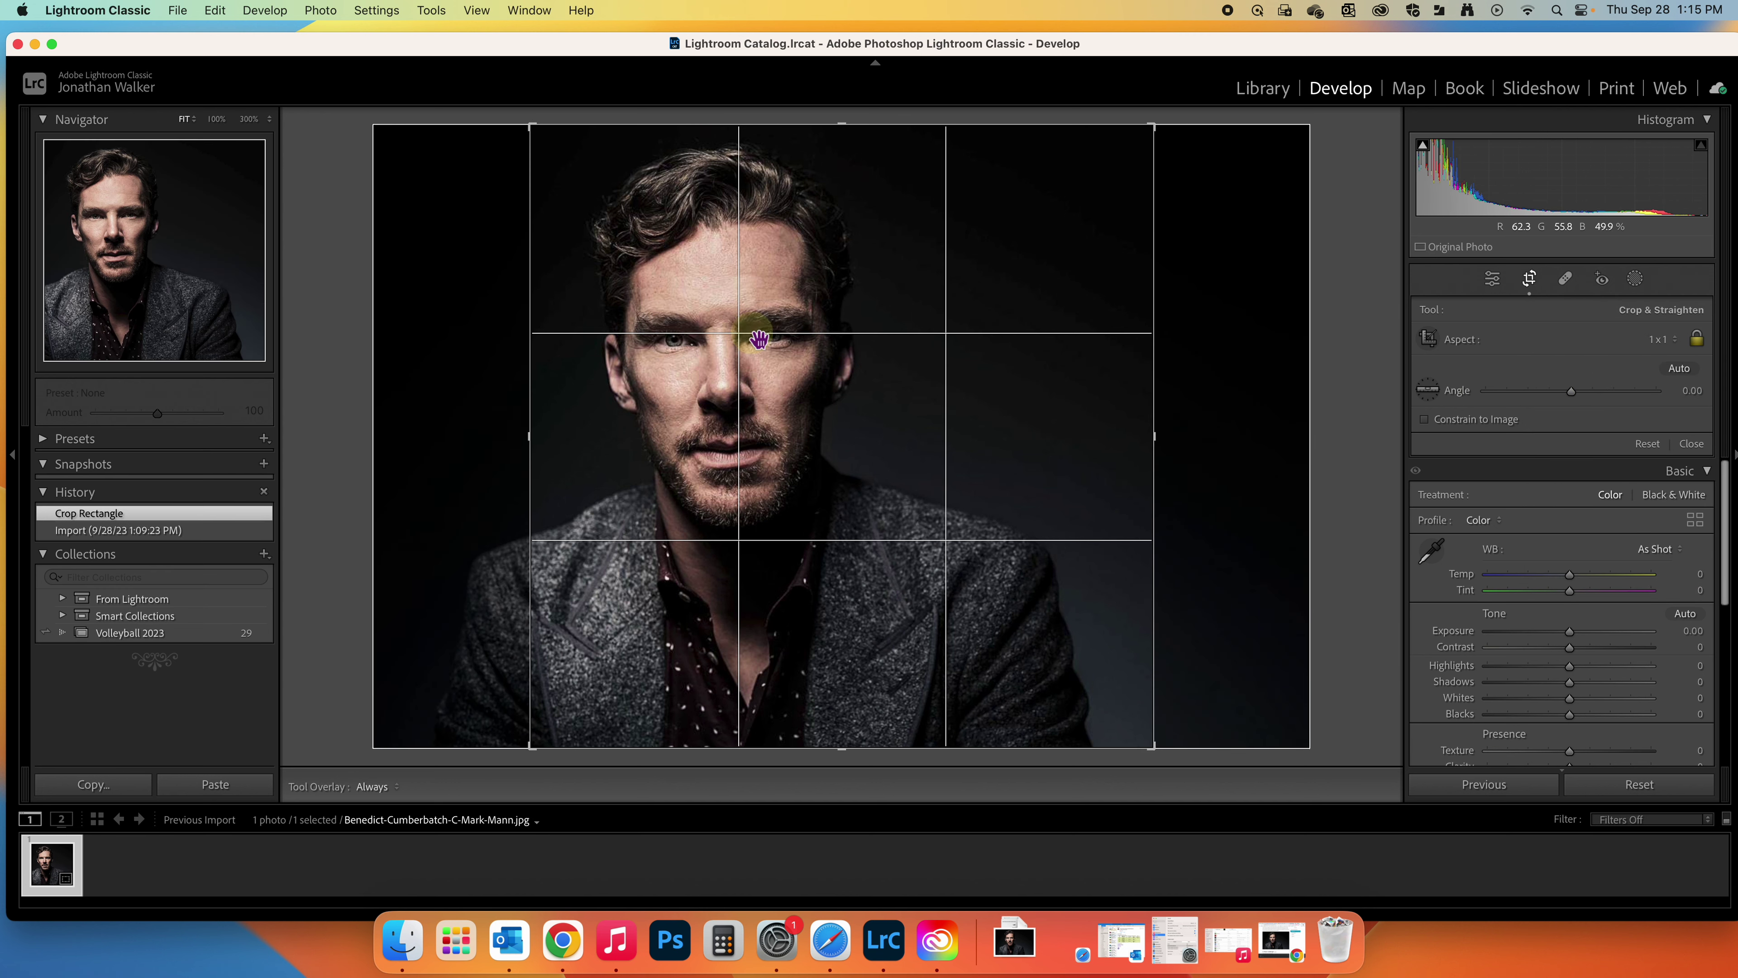
left_click_drag(759, 338, 885, 370)
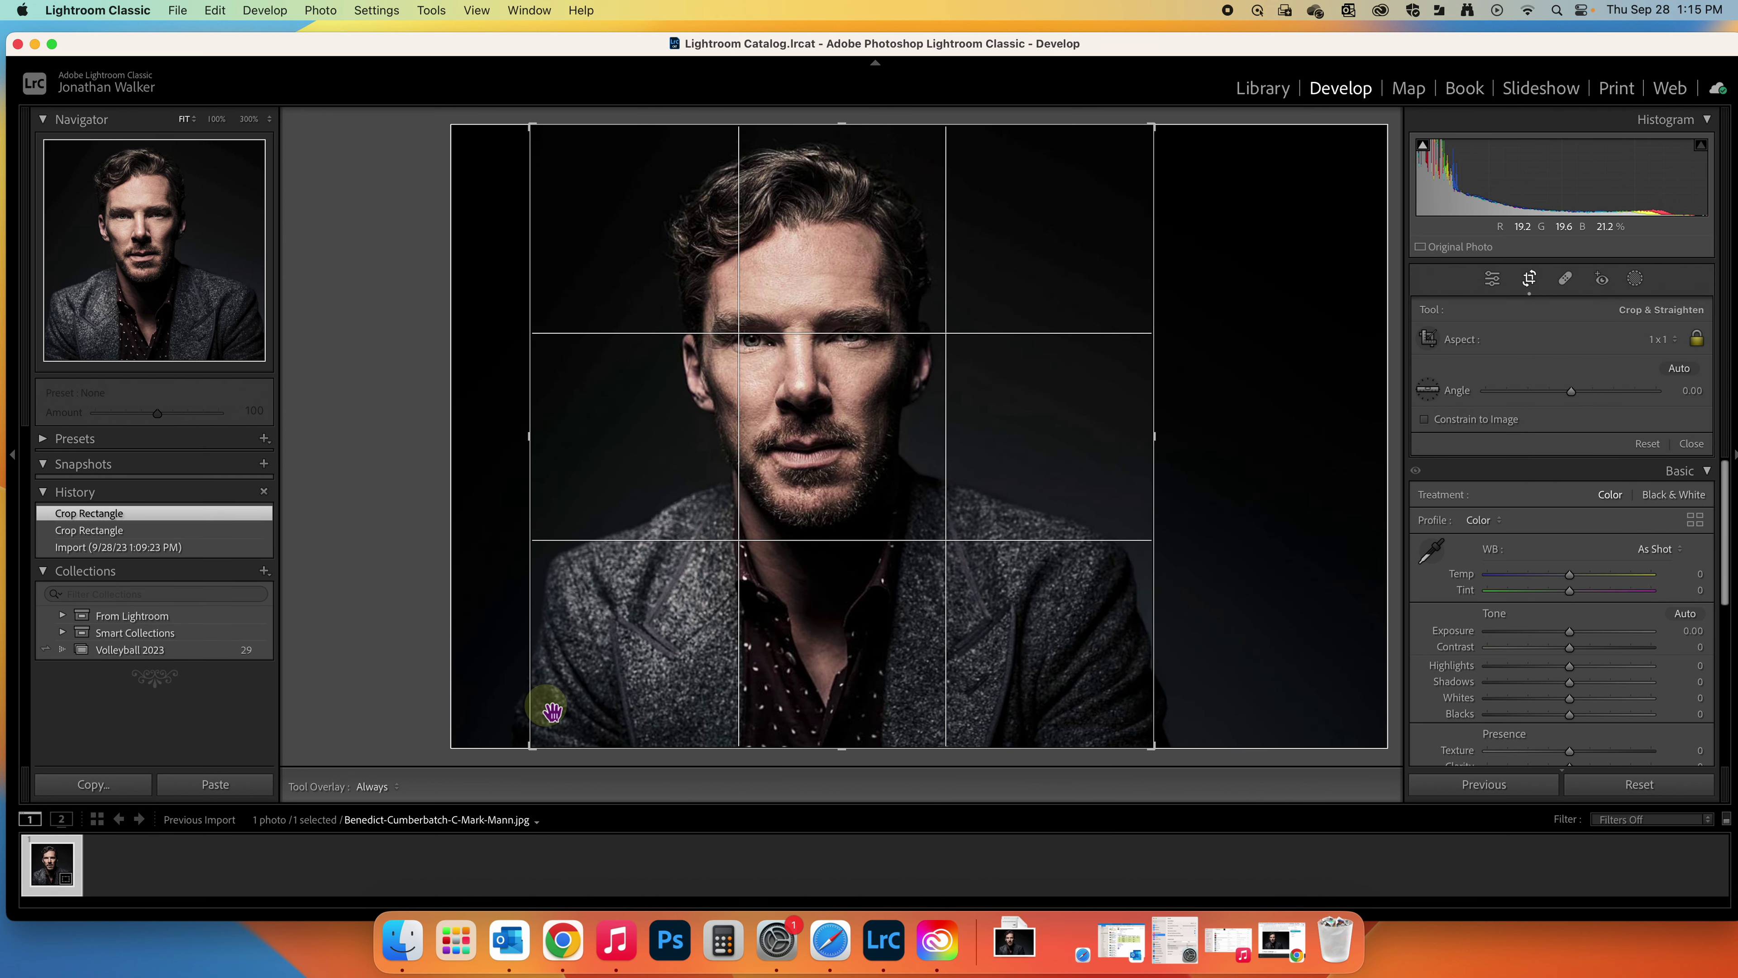
left_click_drag(529, 744, 574, 680)
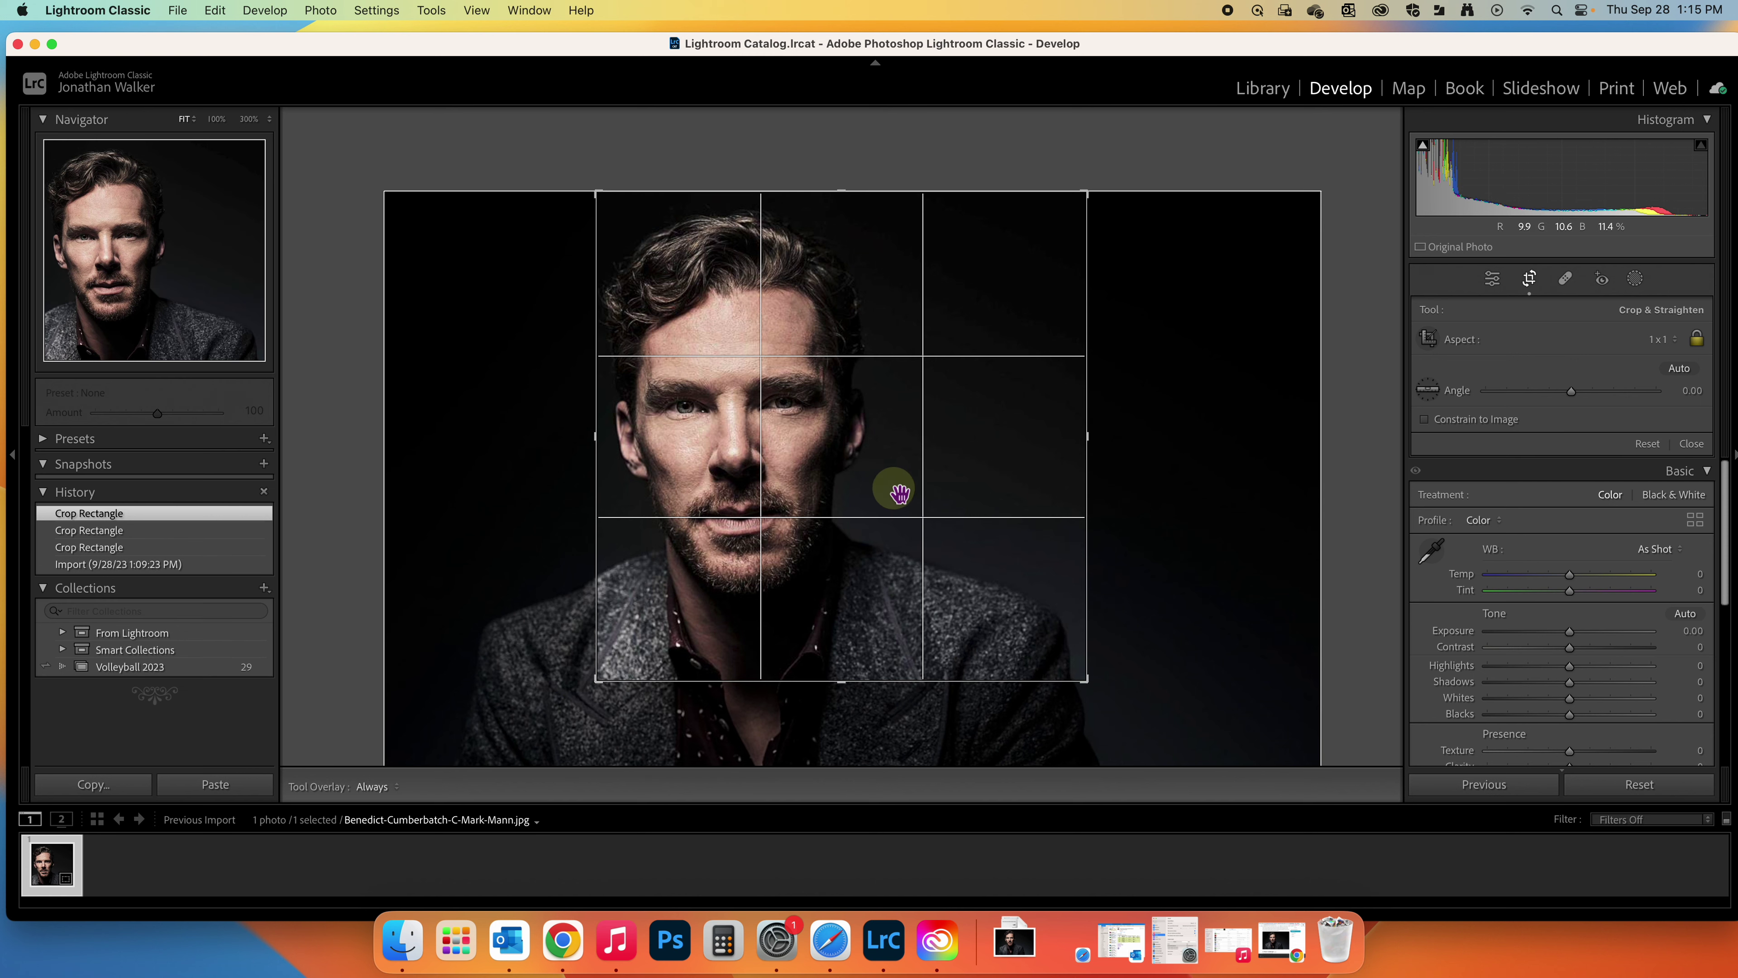
left_click_drag(899, 492, 988, 495)
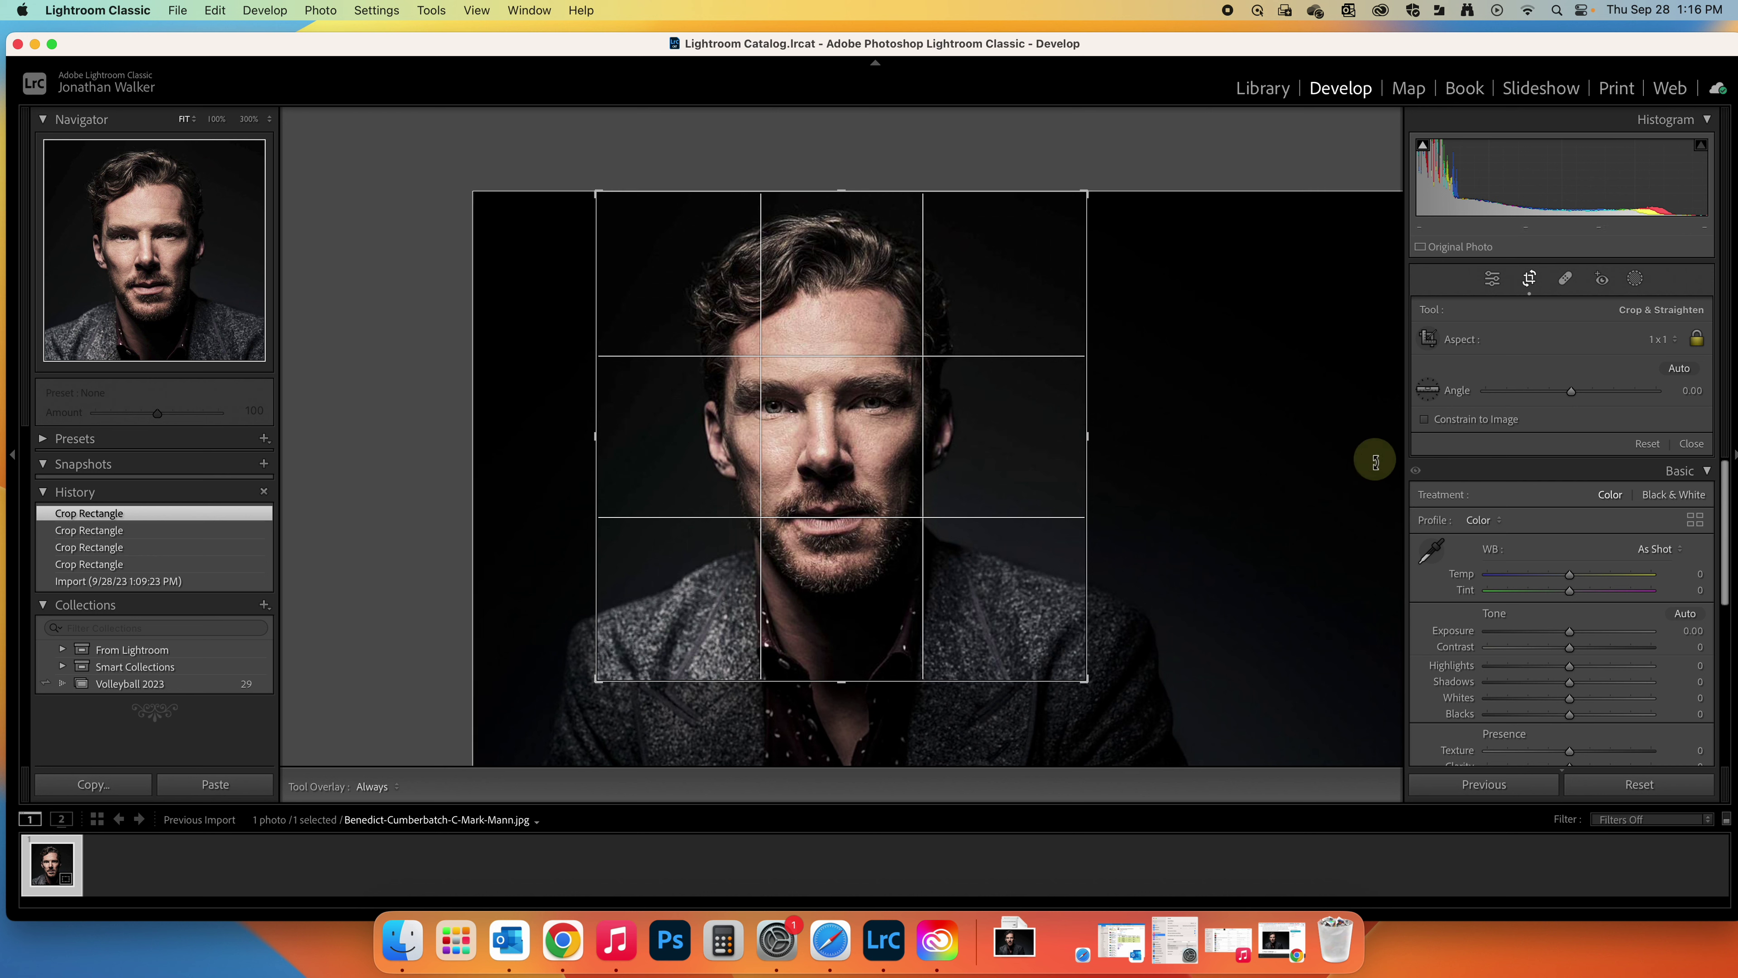
left_click(1696, 445)
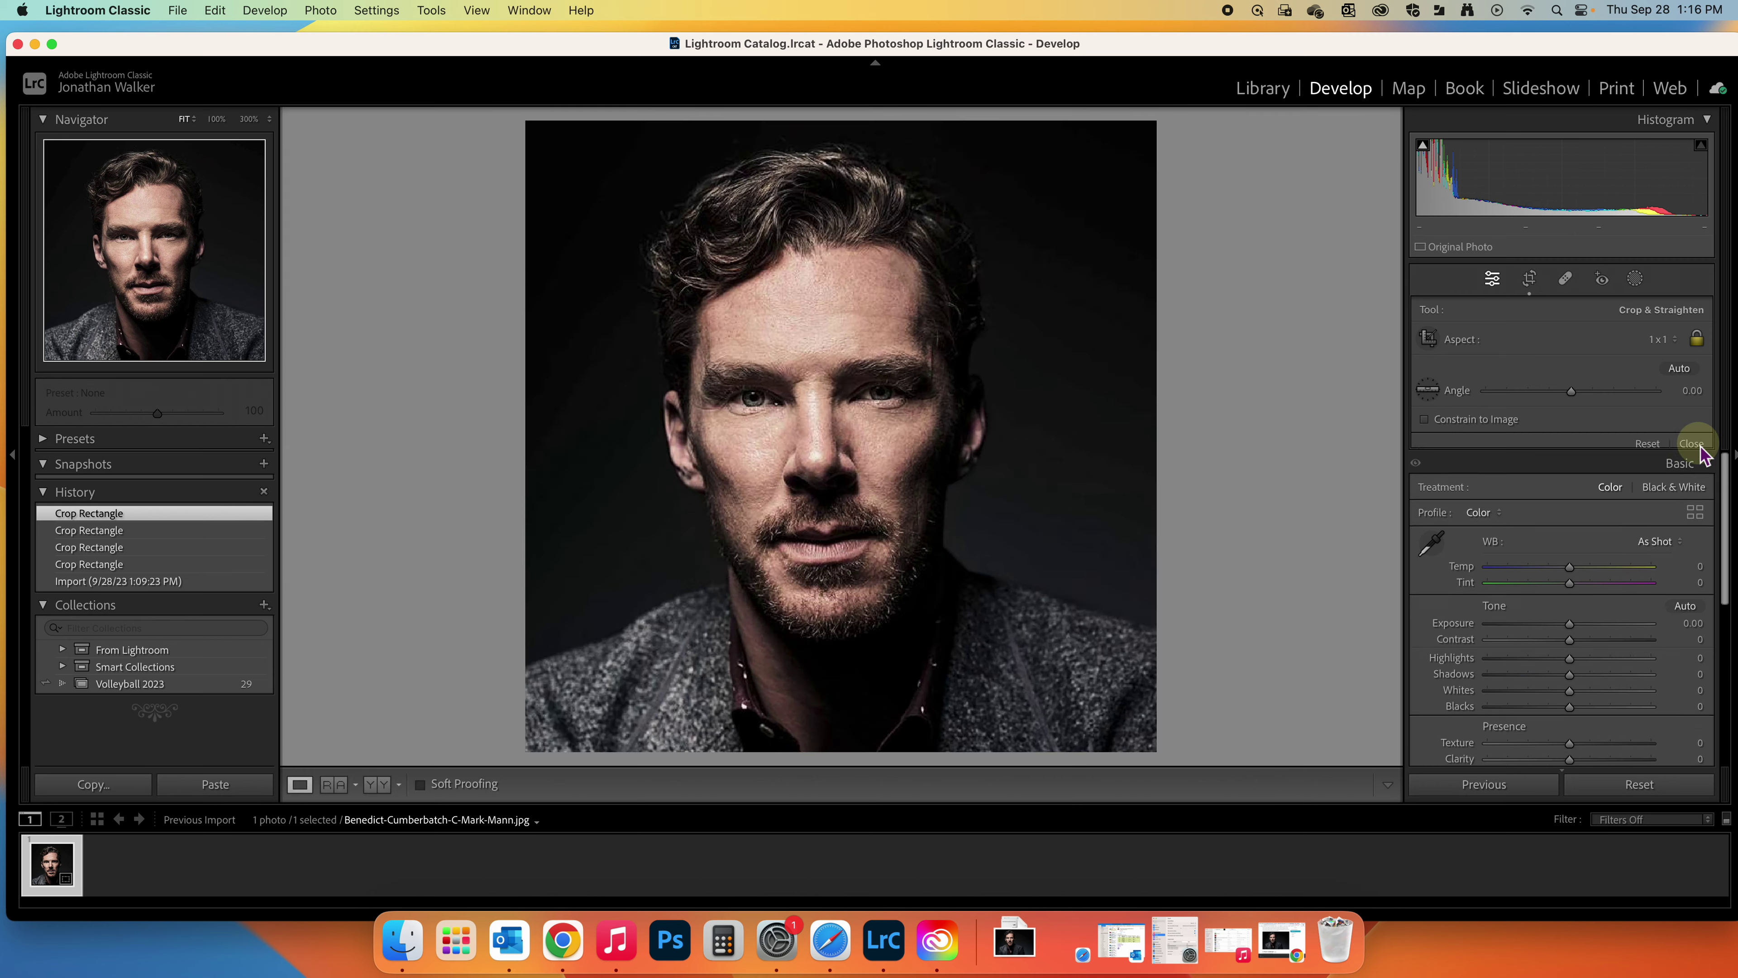
- Open Export for the photo and set the destination folder to OneDrive > Photo 2023 > Quarter 1
right_click(820, 424)
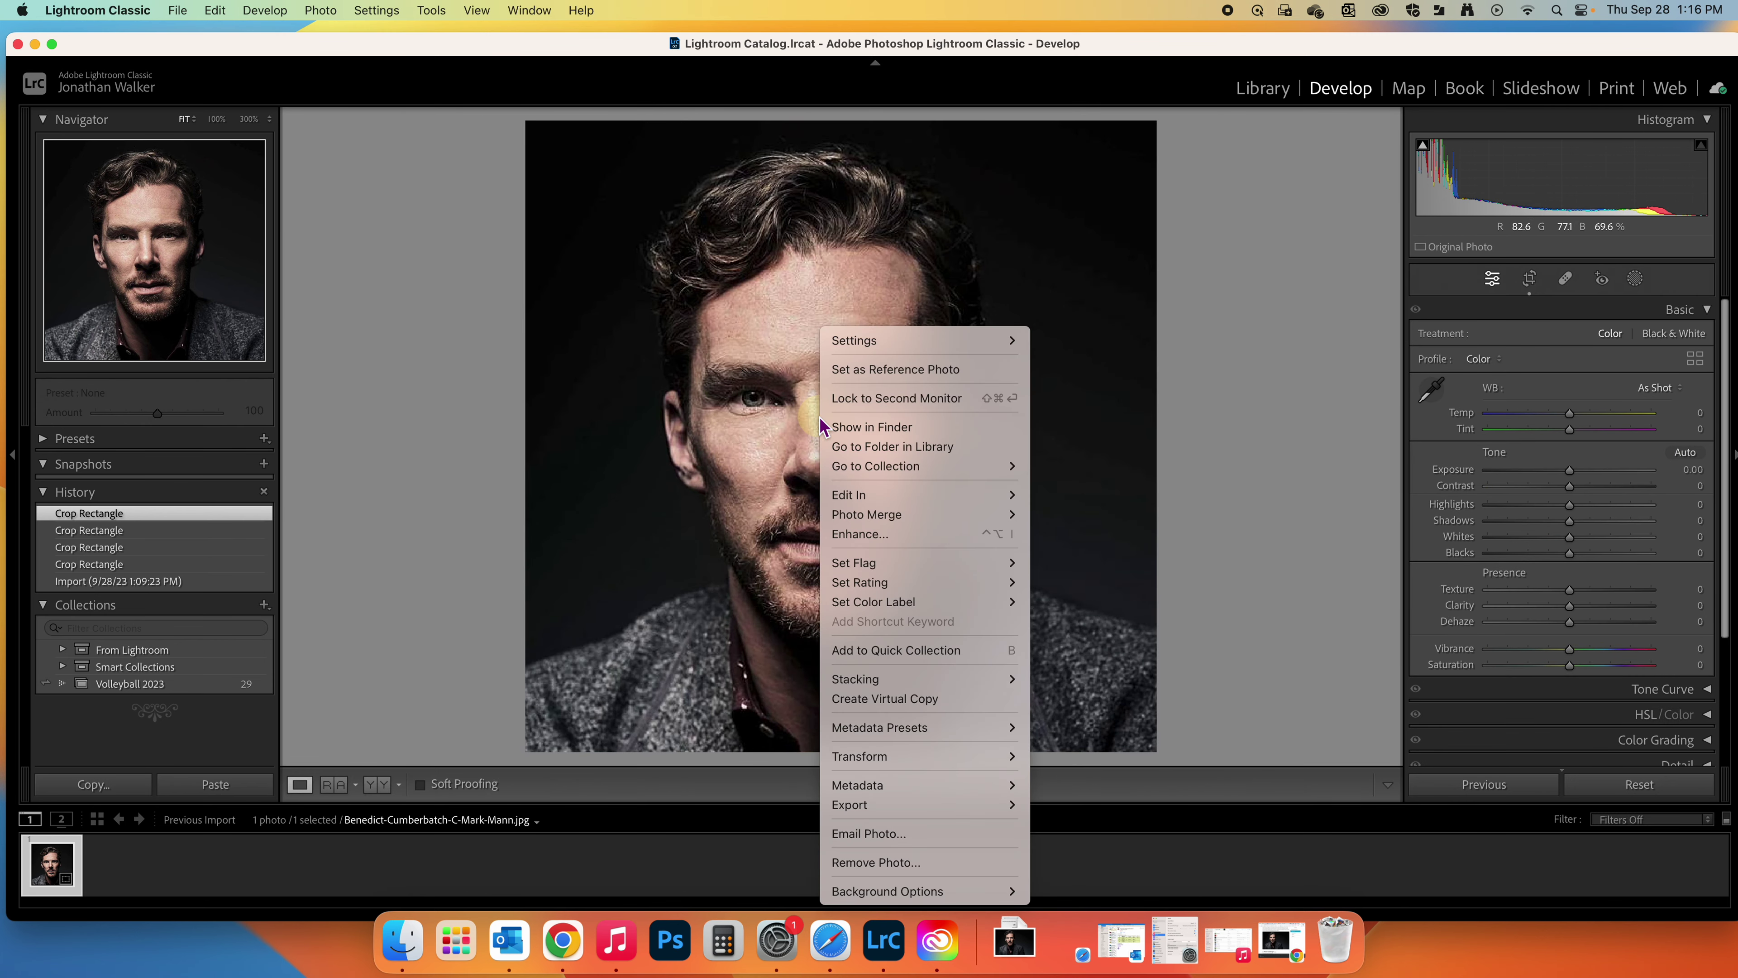
mouse_move(910, 807)
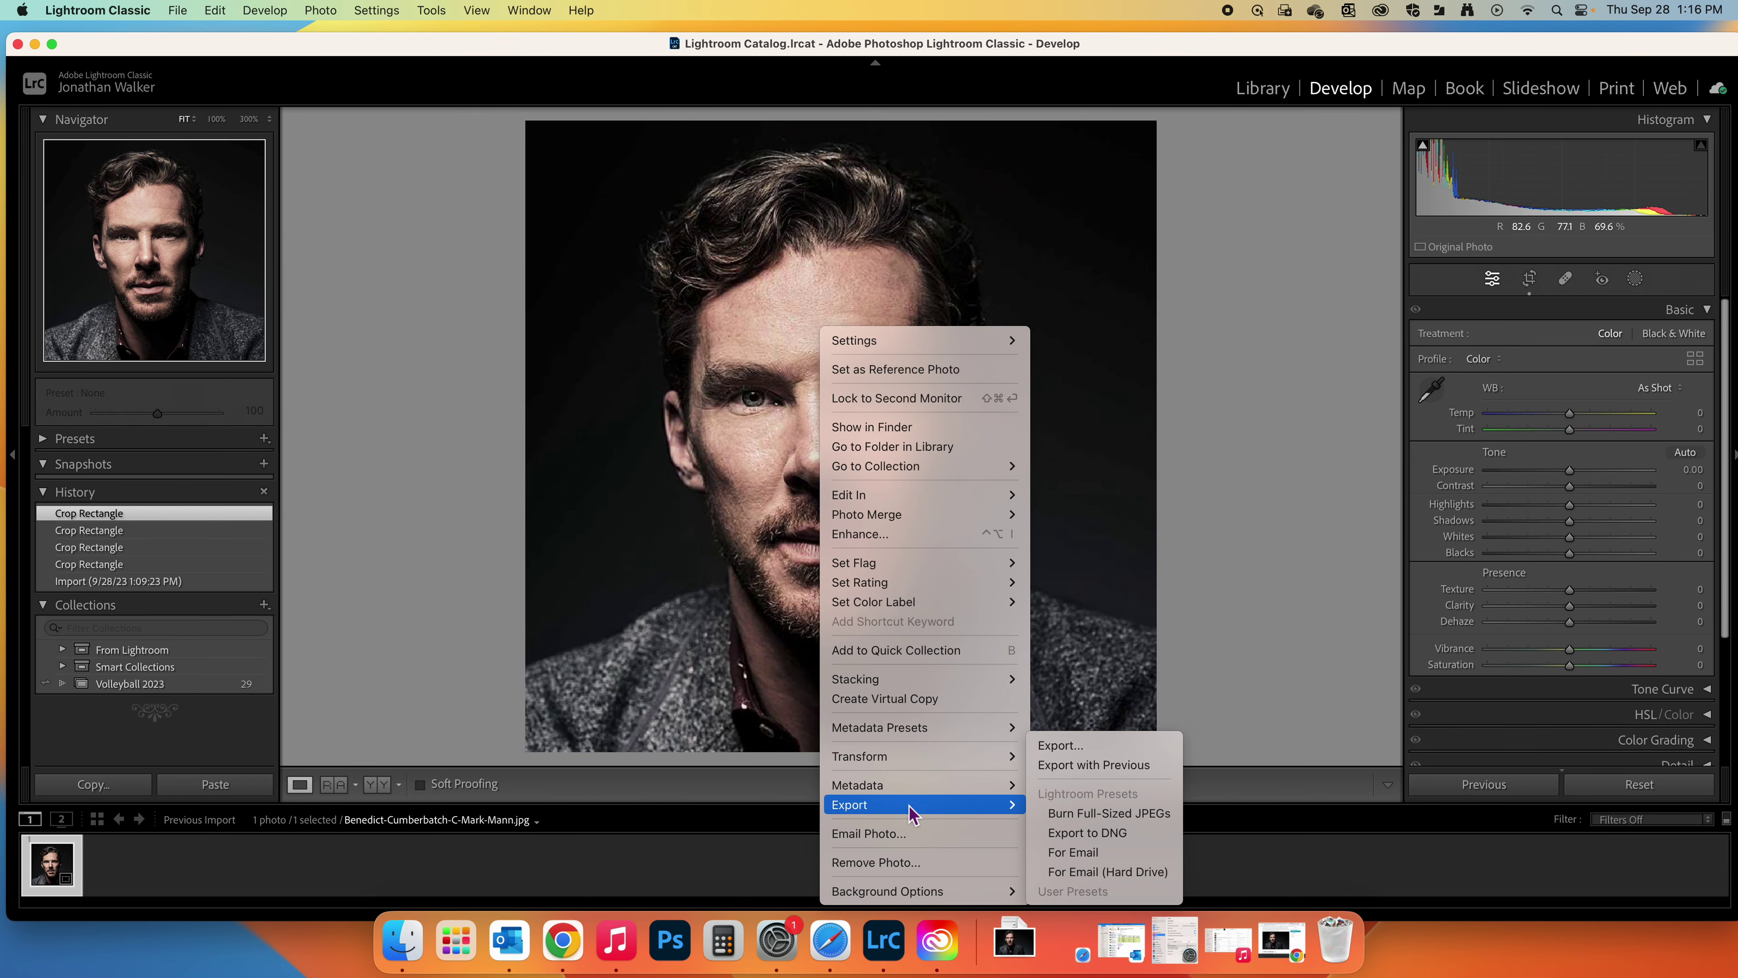
left_click(1084, 749)
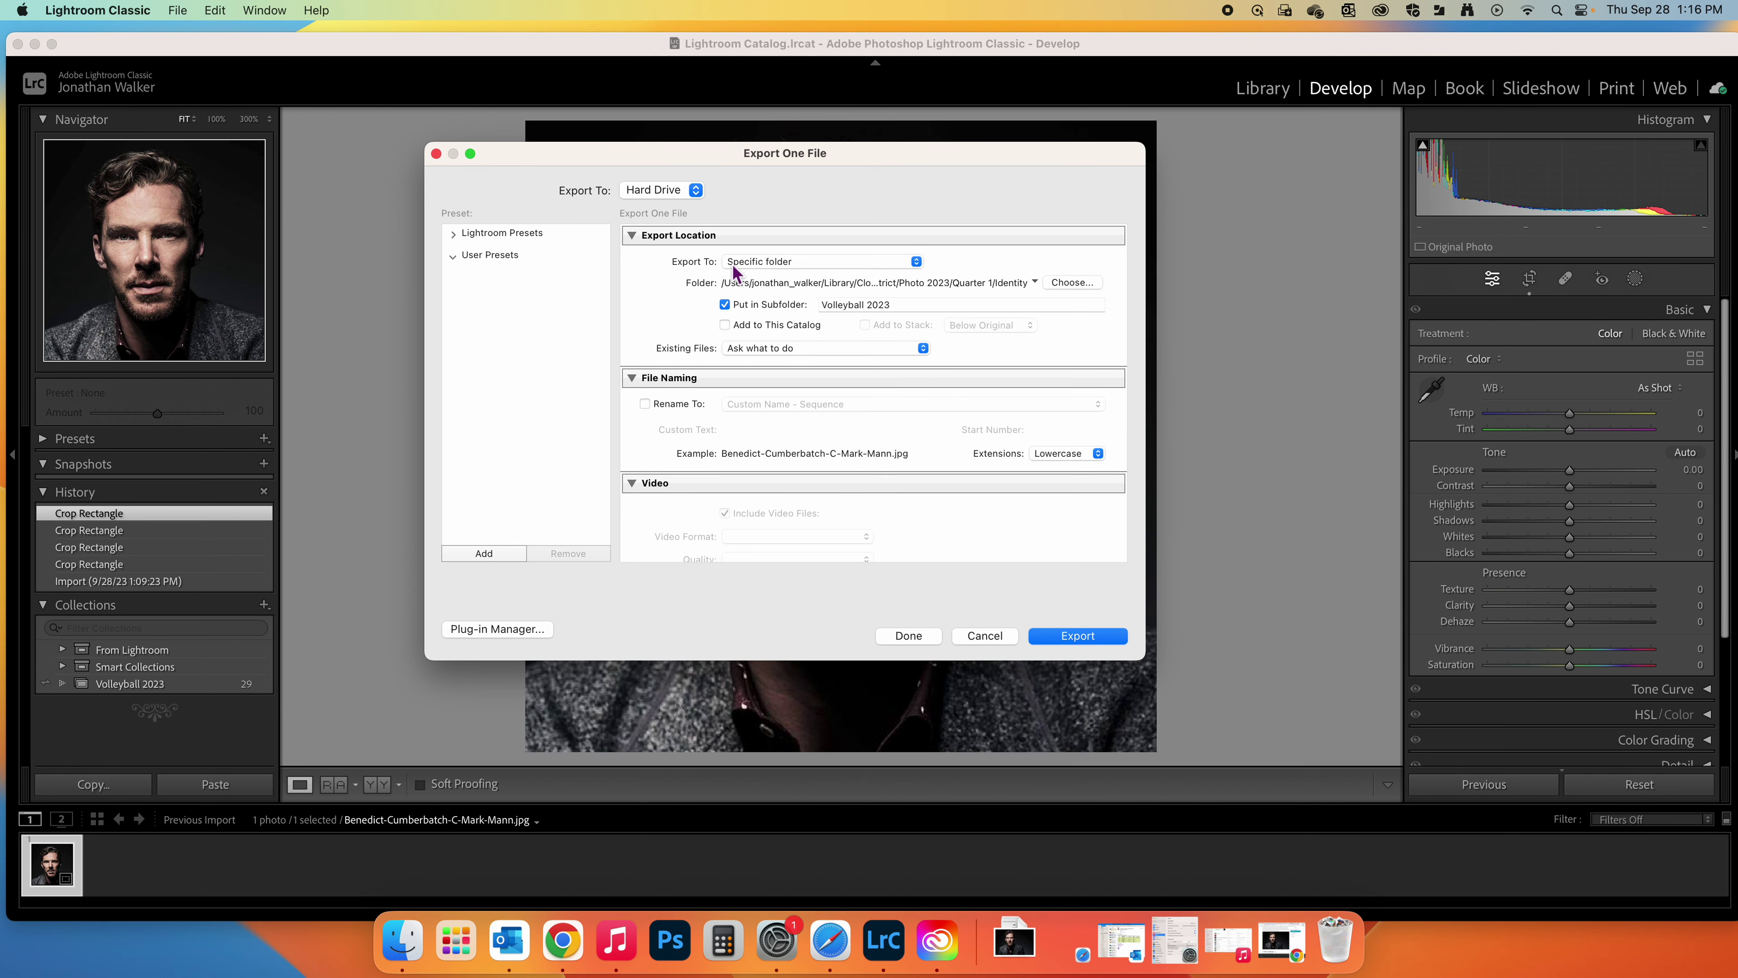
left_click(1065, 286)
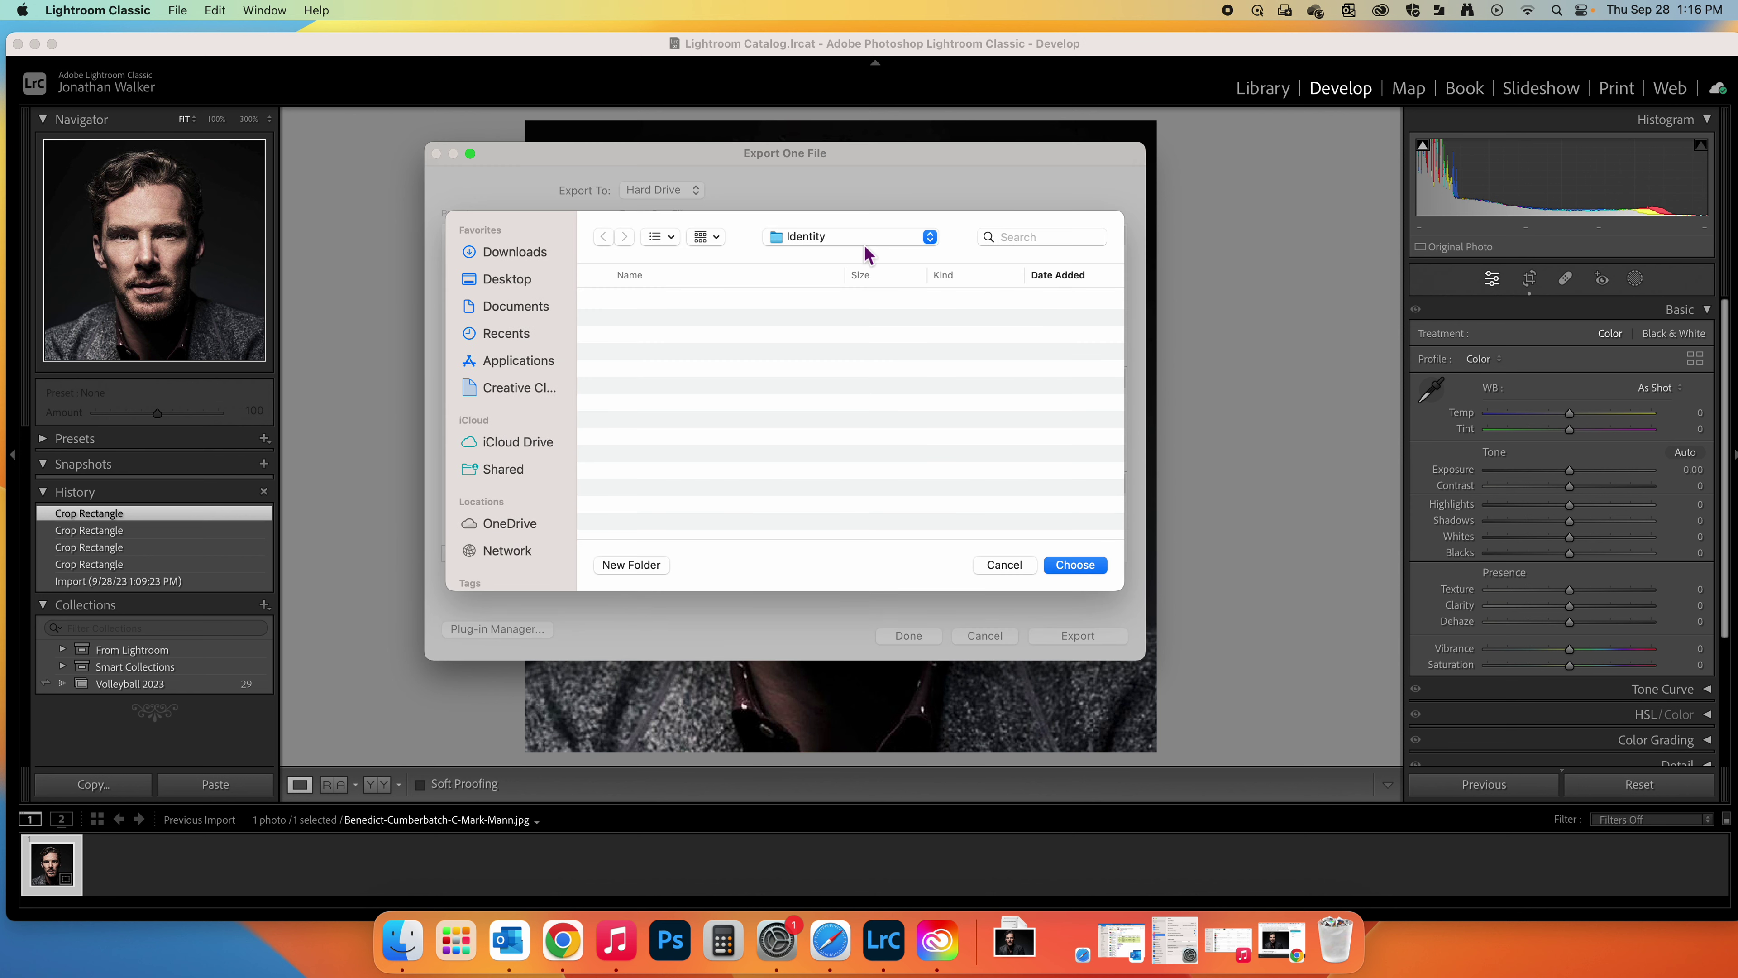
left_click(521, 526)
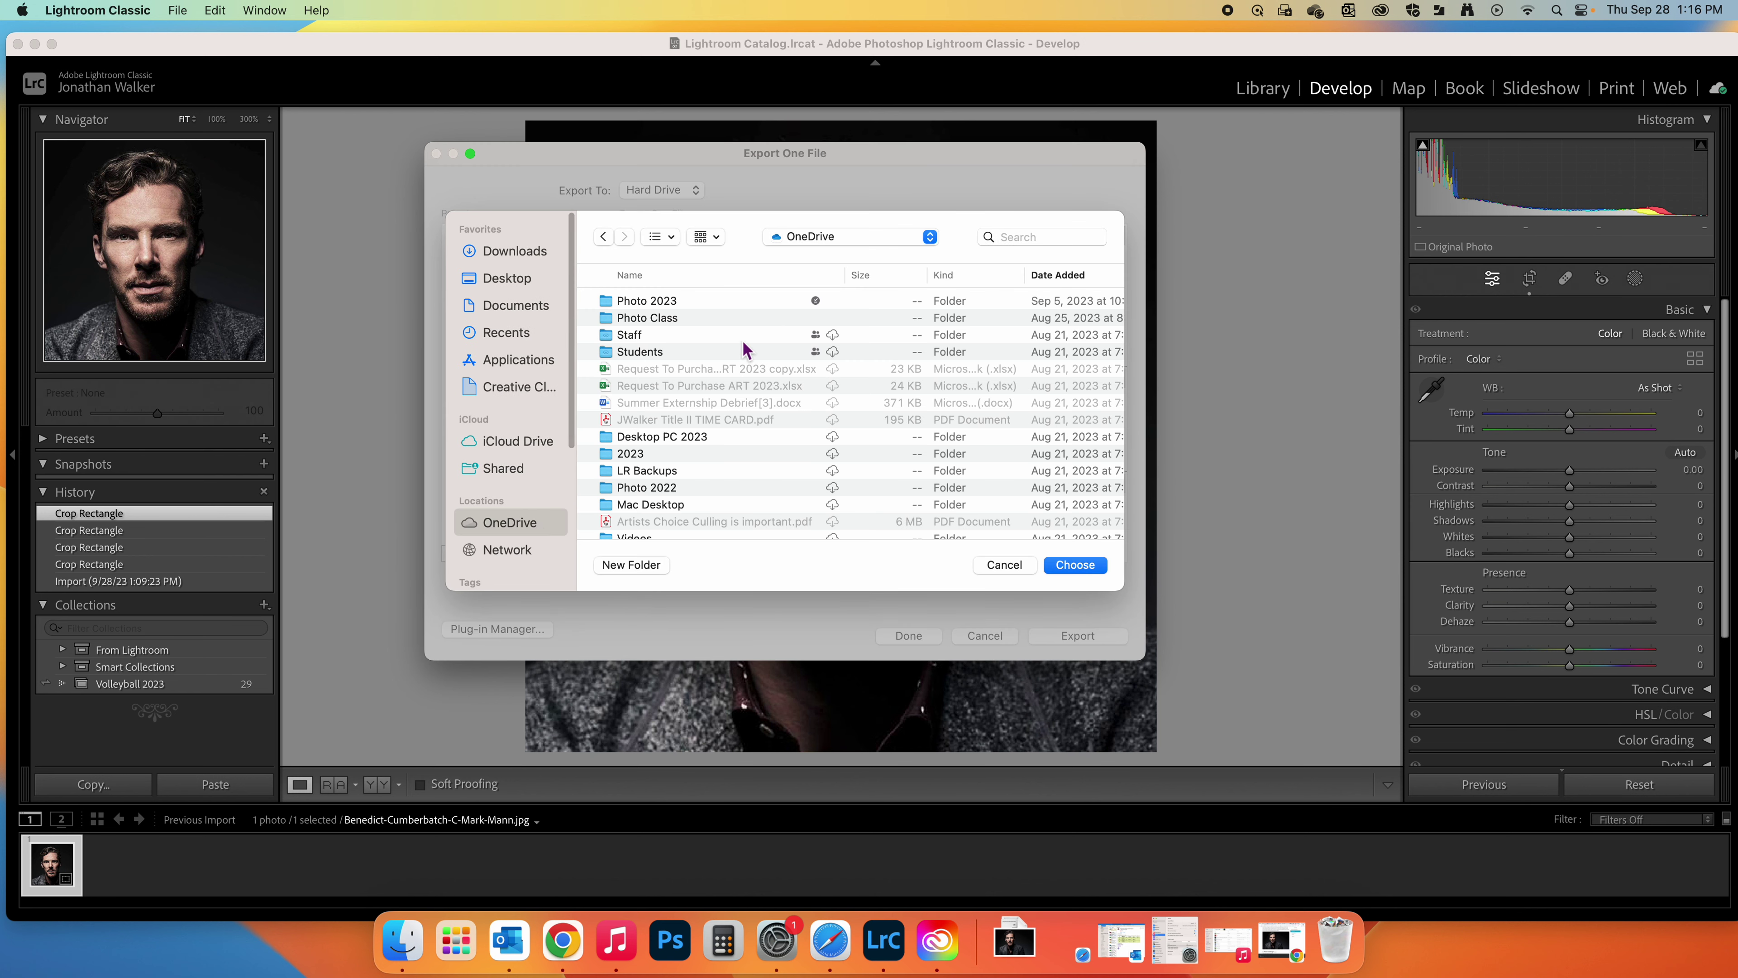
double_click(670, 301)
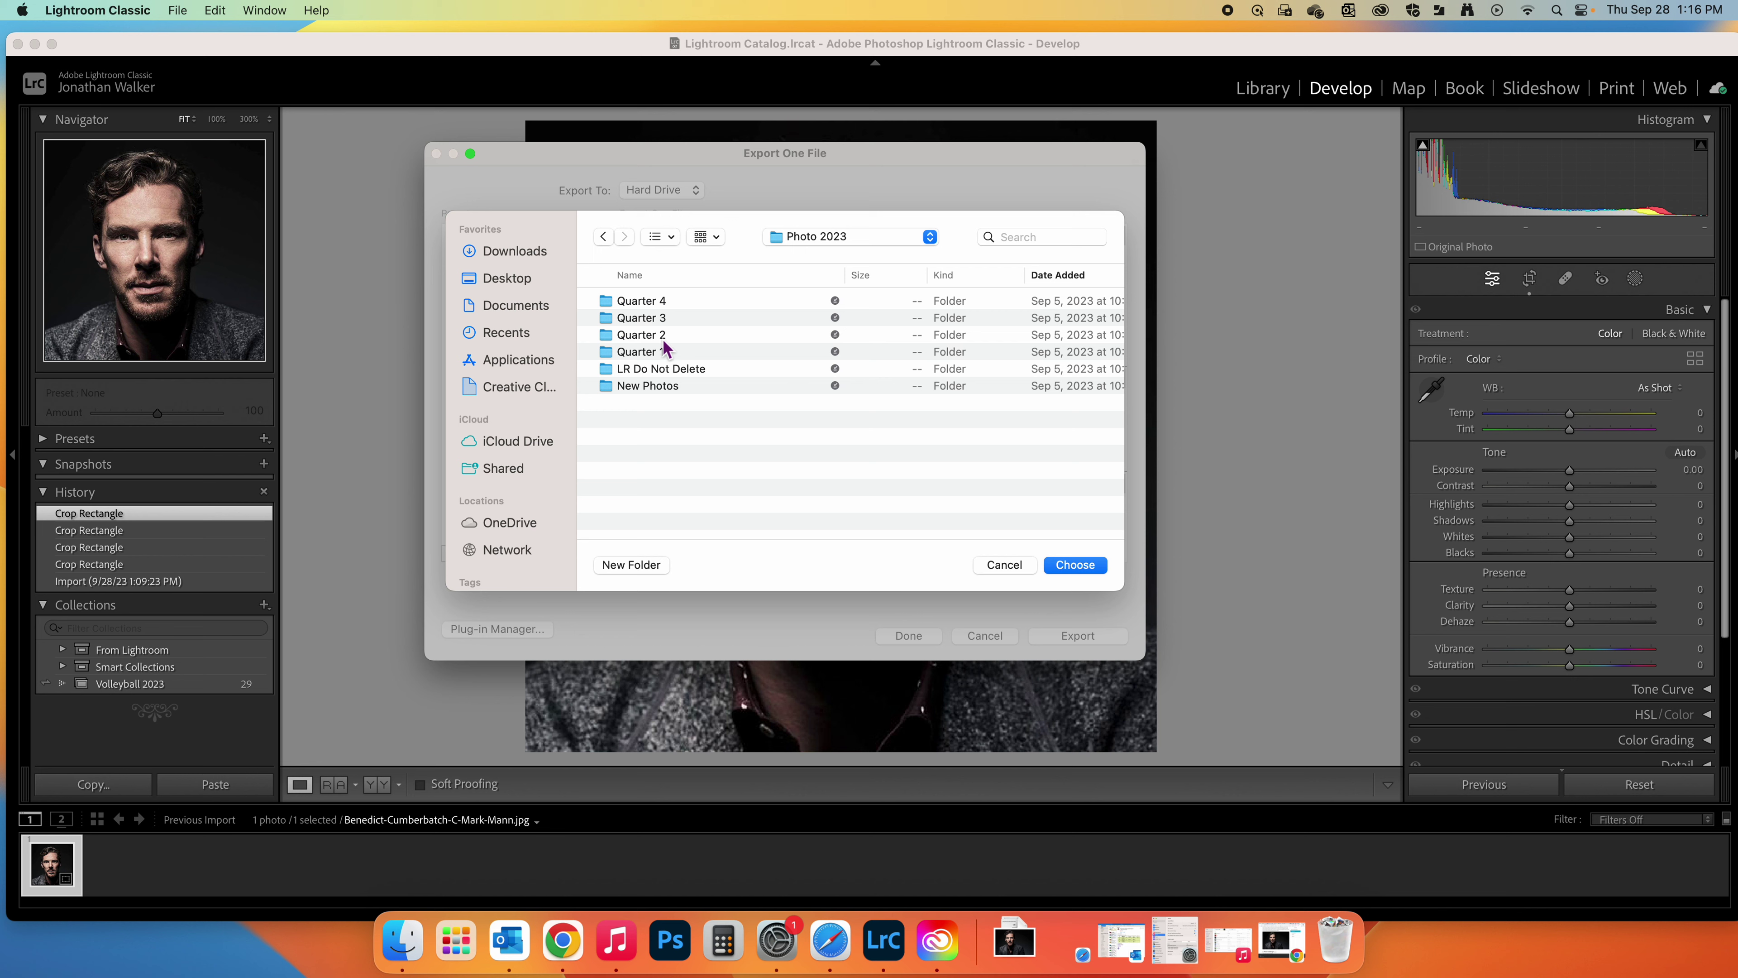
double_click(643, 351)
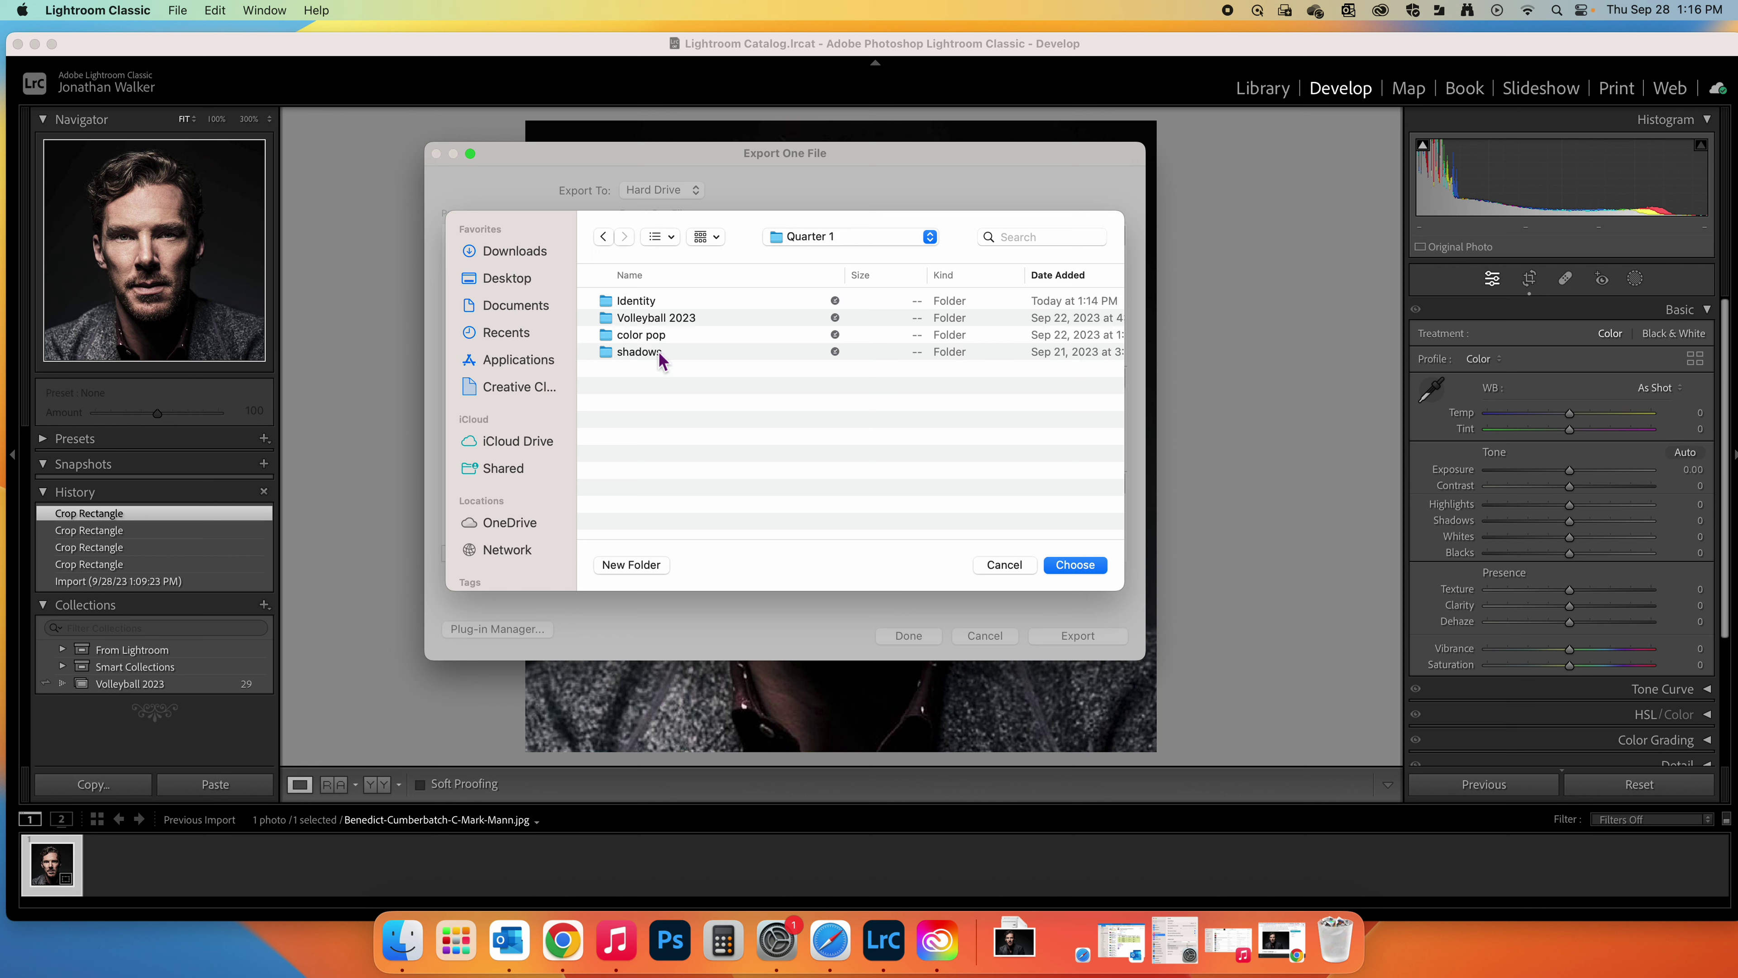
left_click(1088, 568)
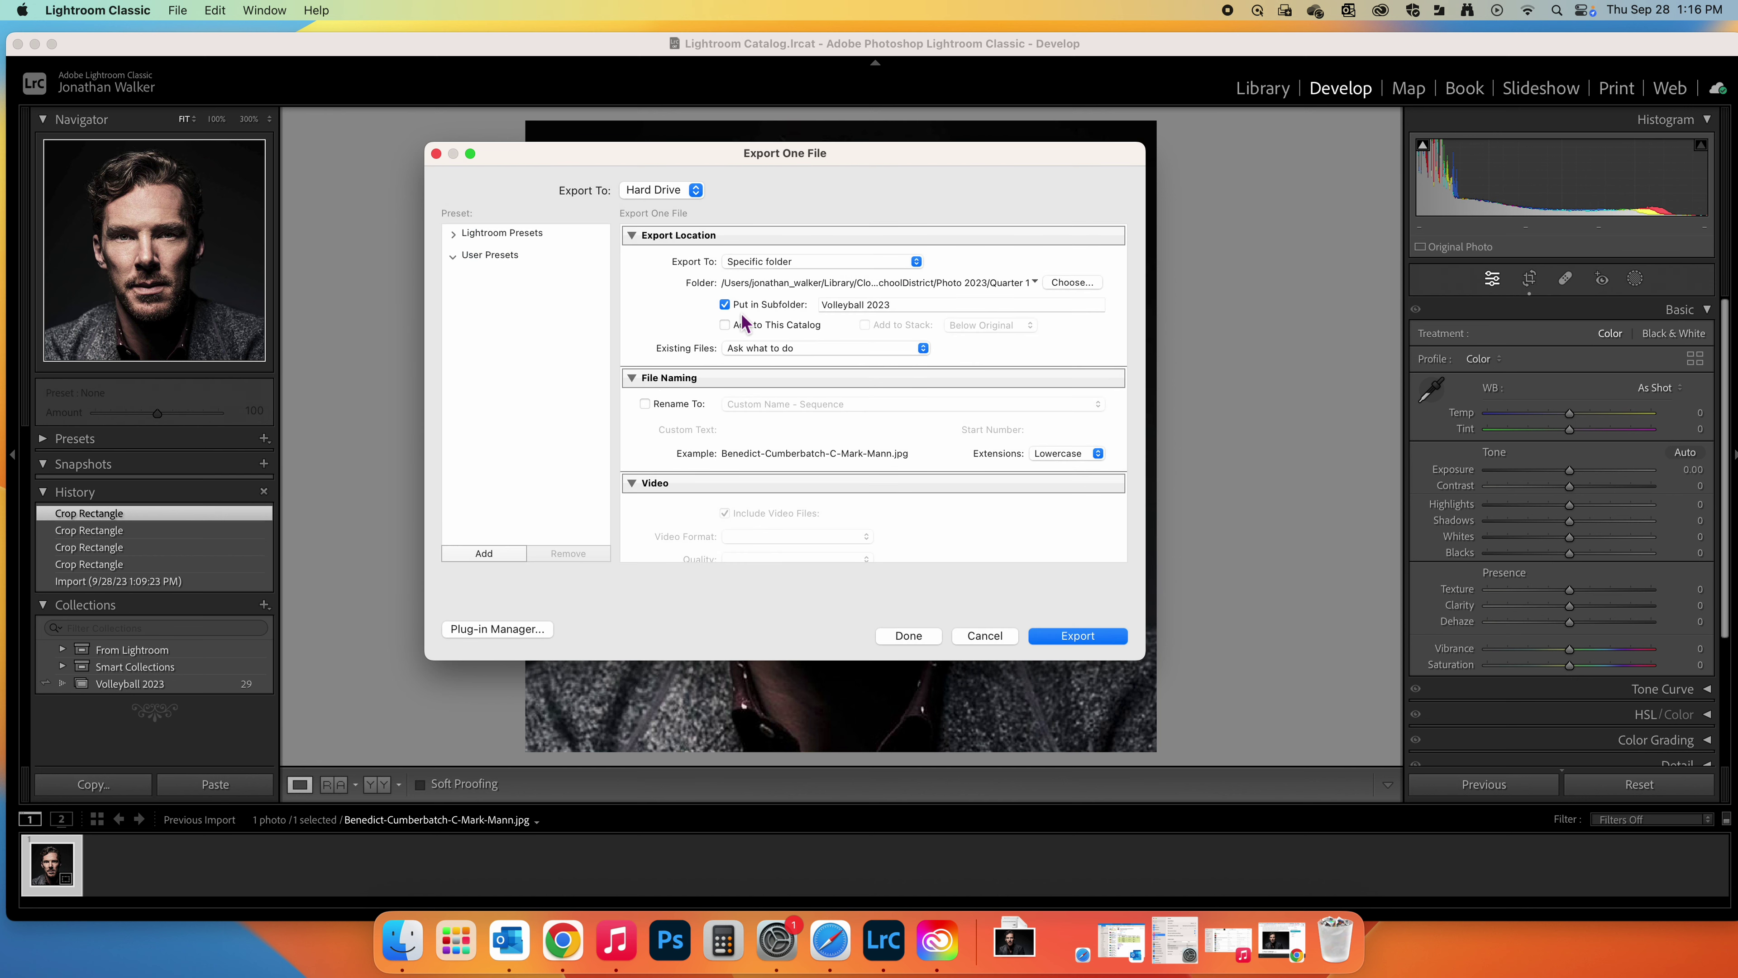
- Remove the 'Volleyball 2023' subfolder name, confirm JPEG format, and export the portrait
left_click_drag(909, 304, 821, 308)
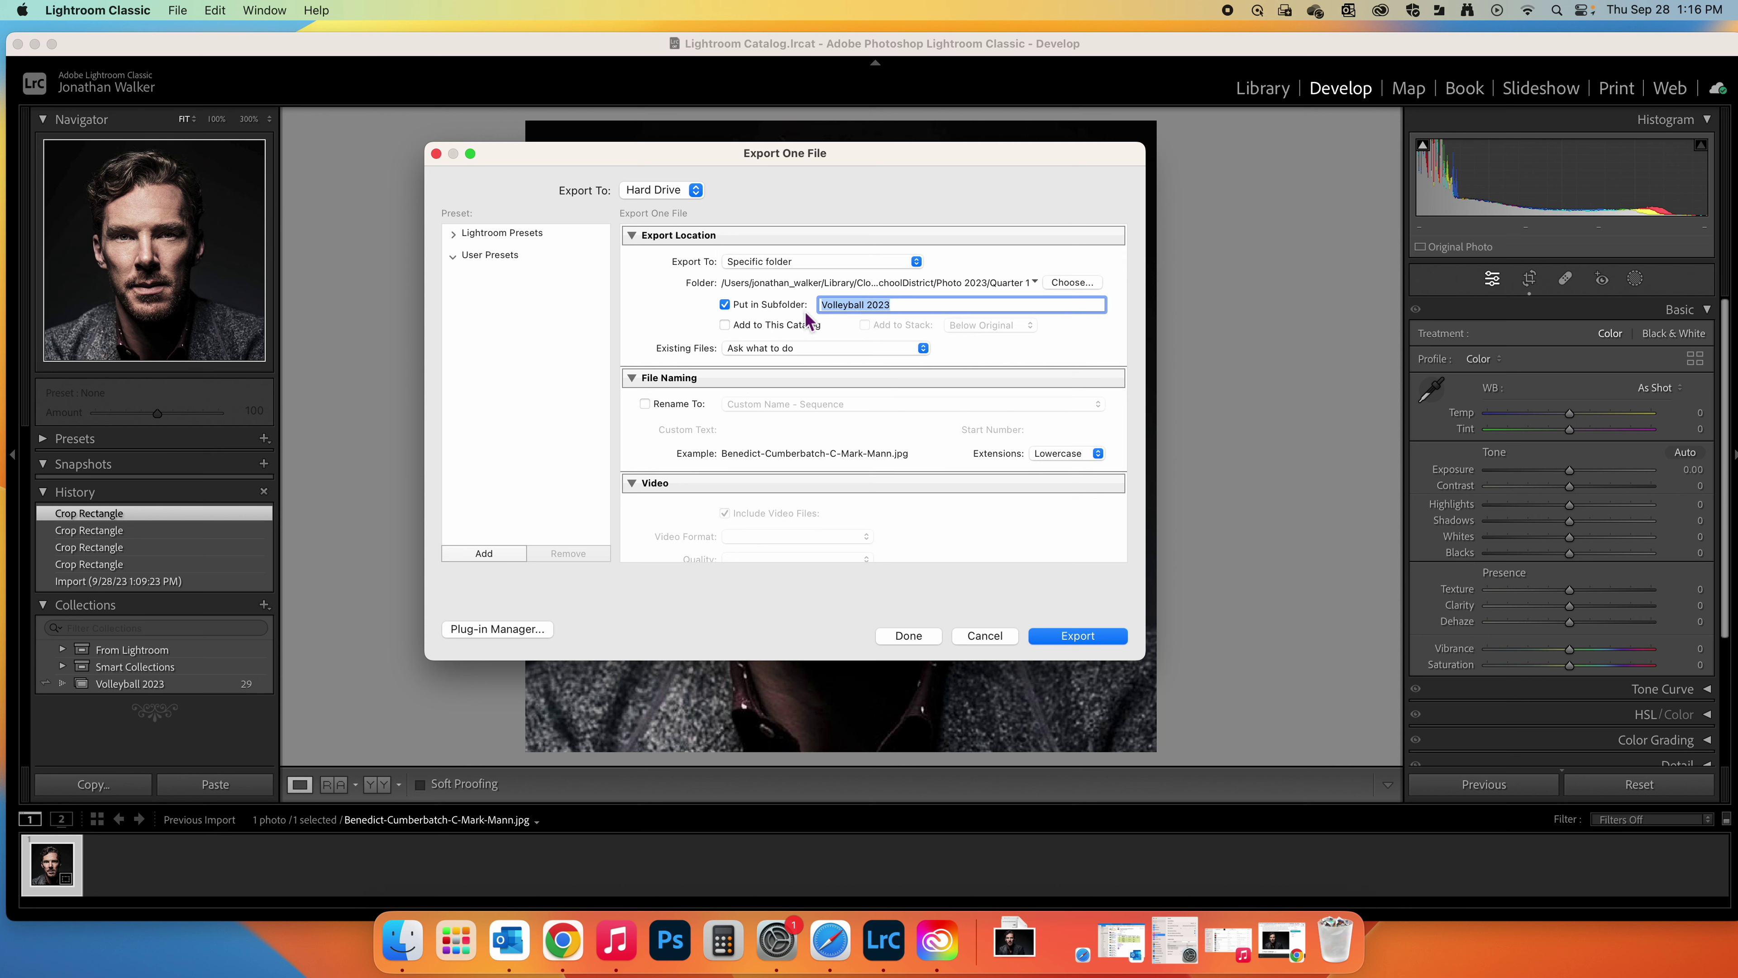
key("BackSpace")
scroll(1003, 359, "down", 6)
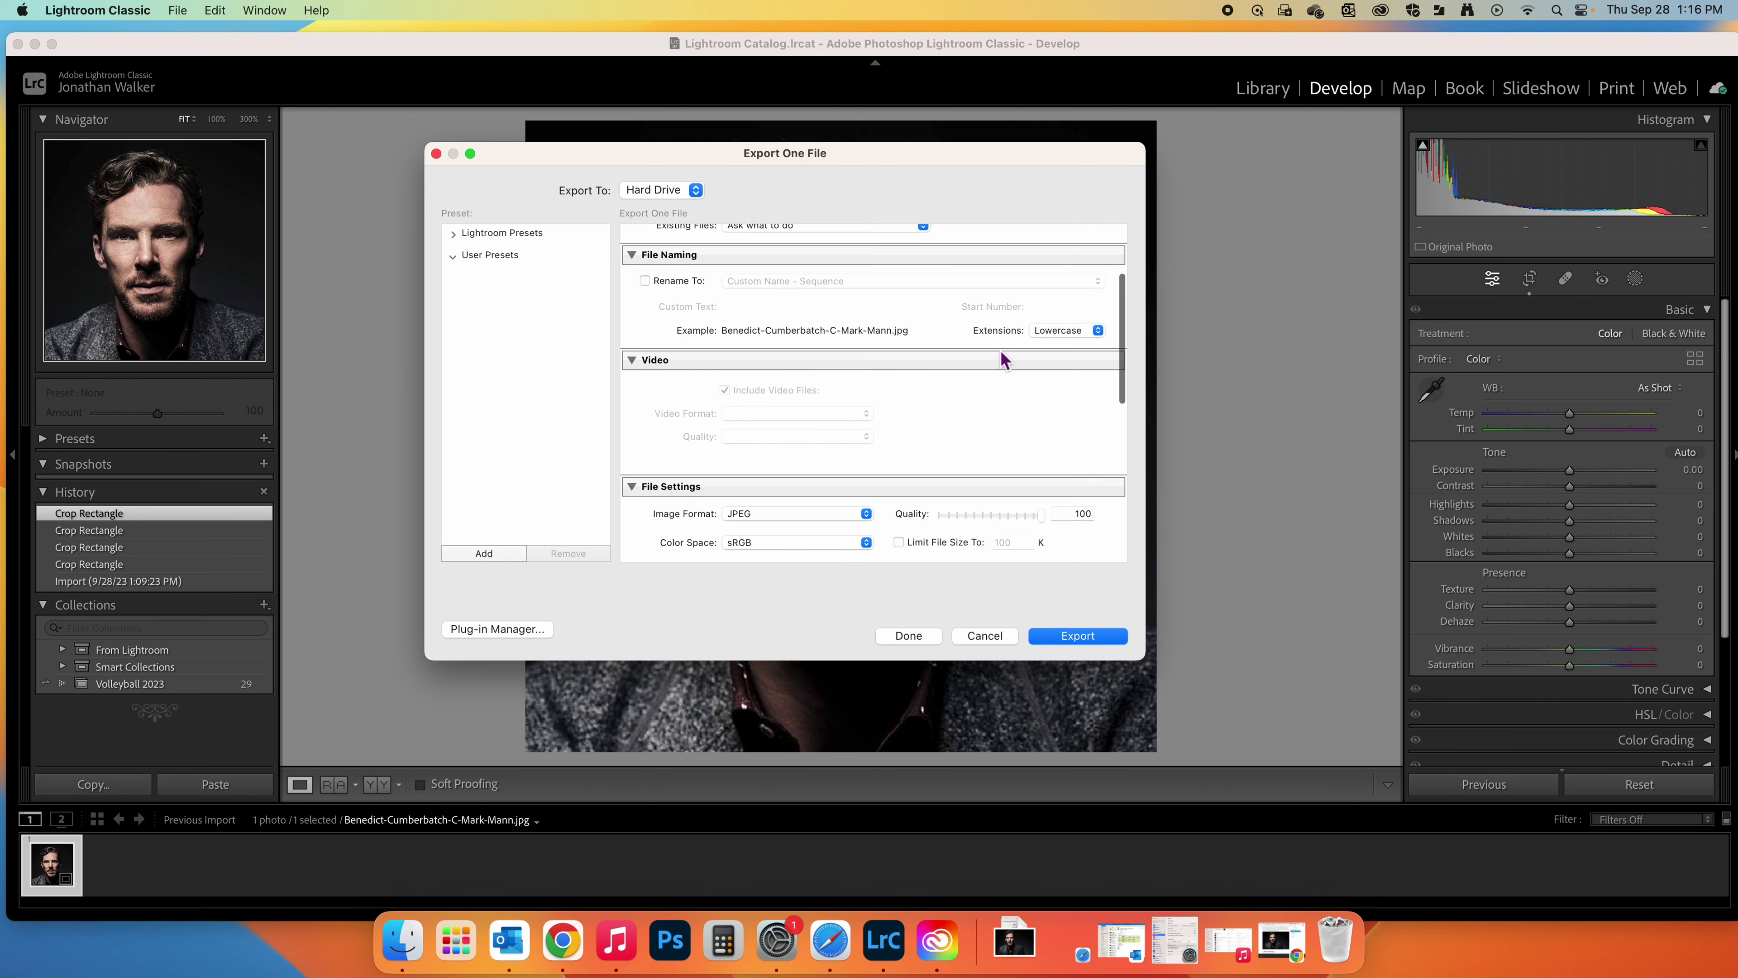
scroll(1002, 360, "down", 1)
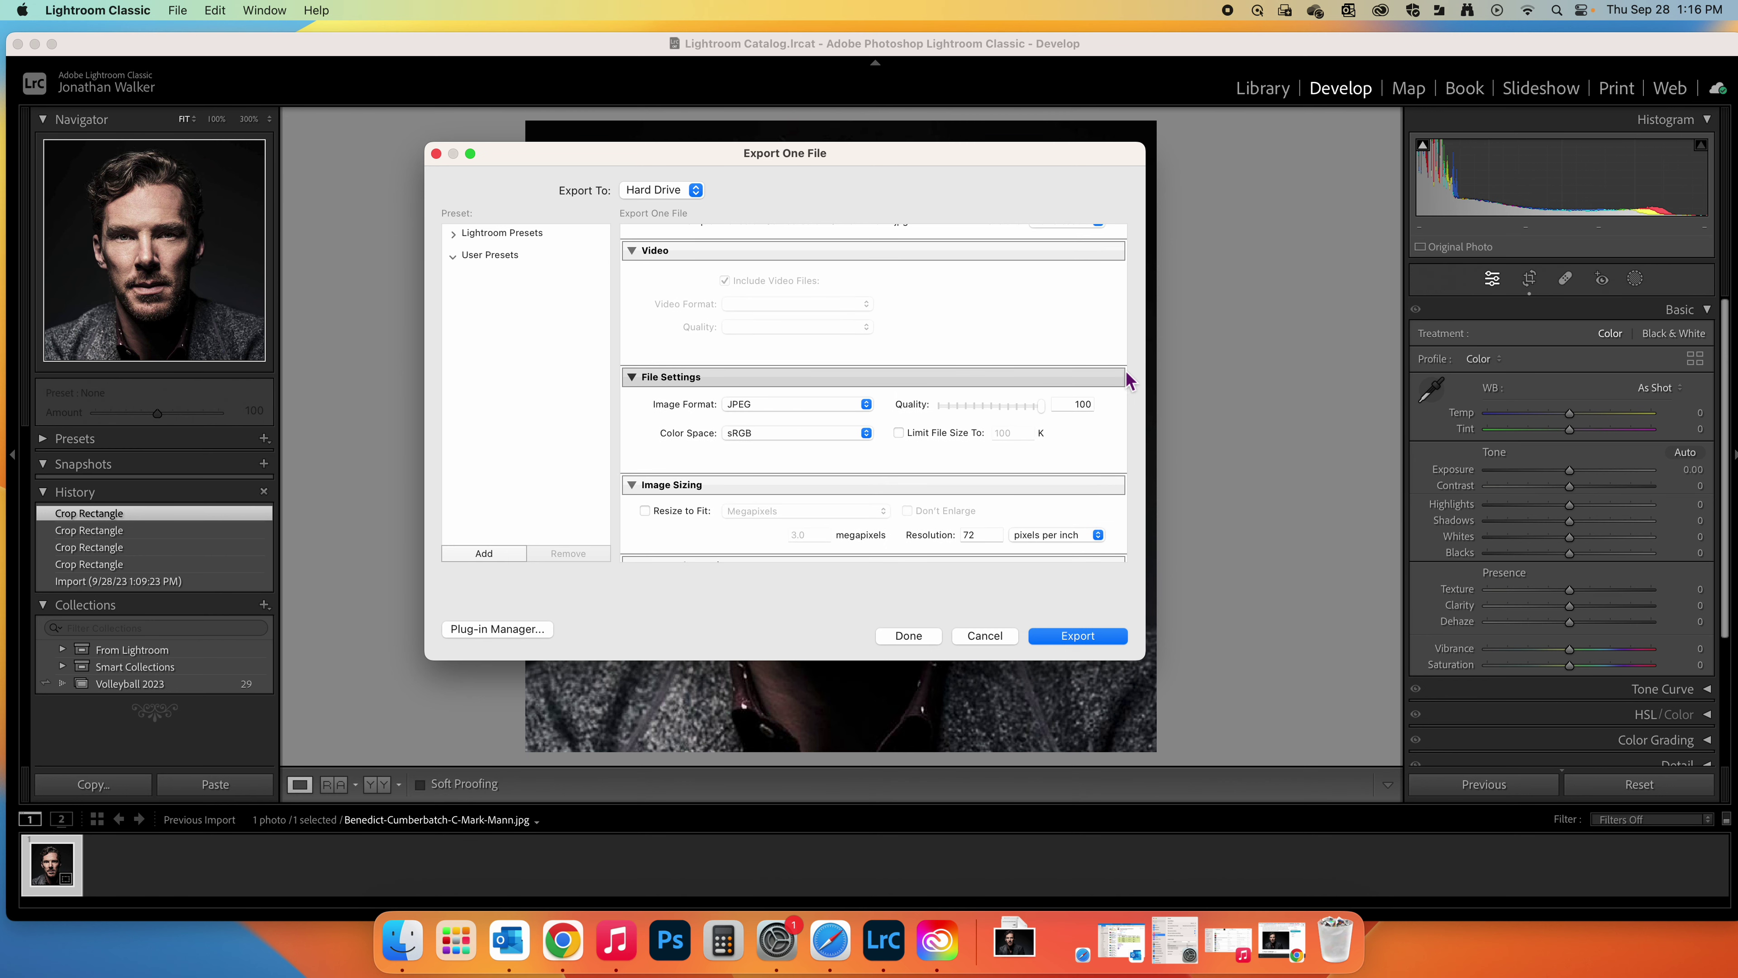
scroll(1048, 403, "down", 6)
scroll(1048, 404, "down", 5)
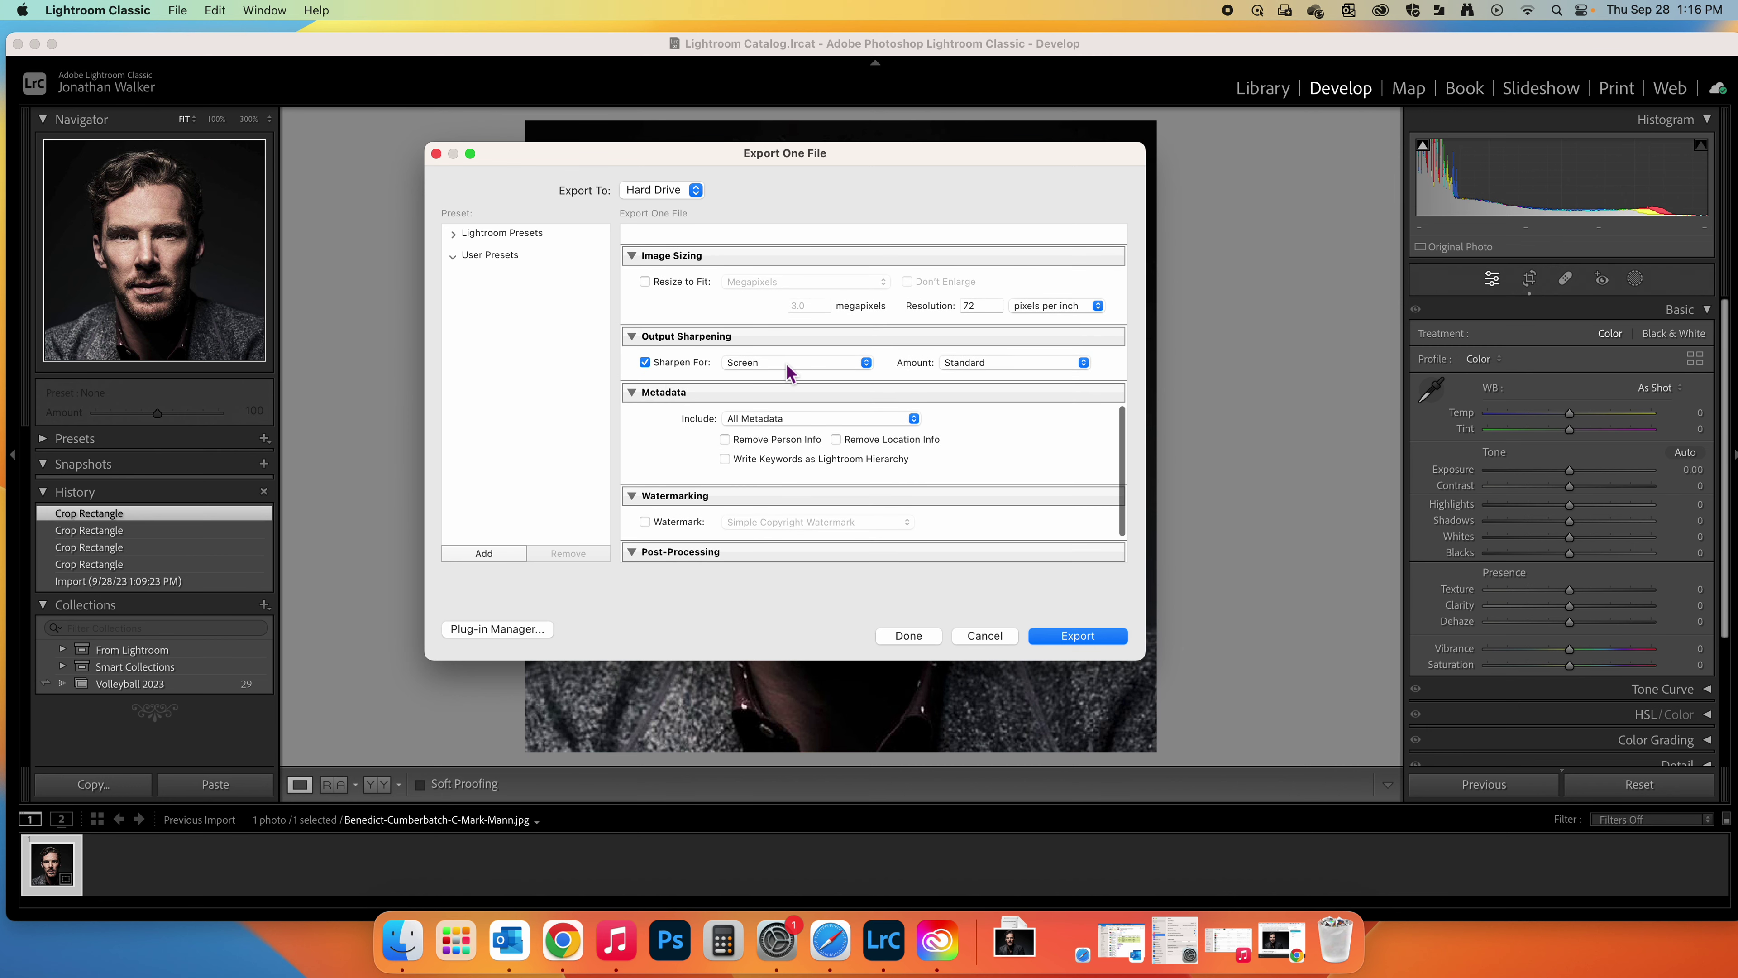
scroll(995, 389, "down", 3)
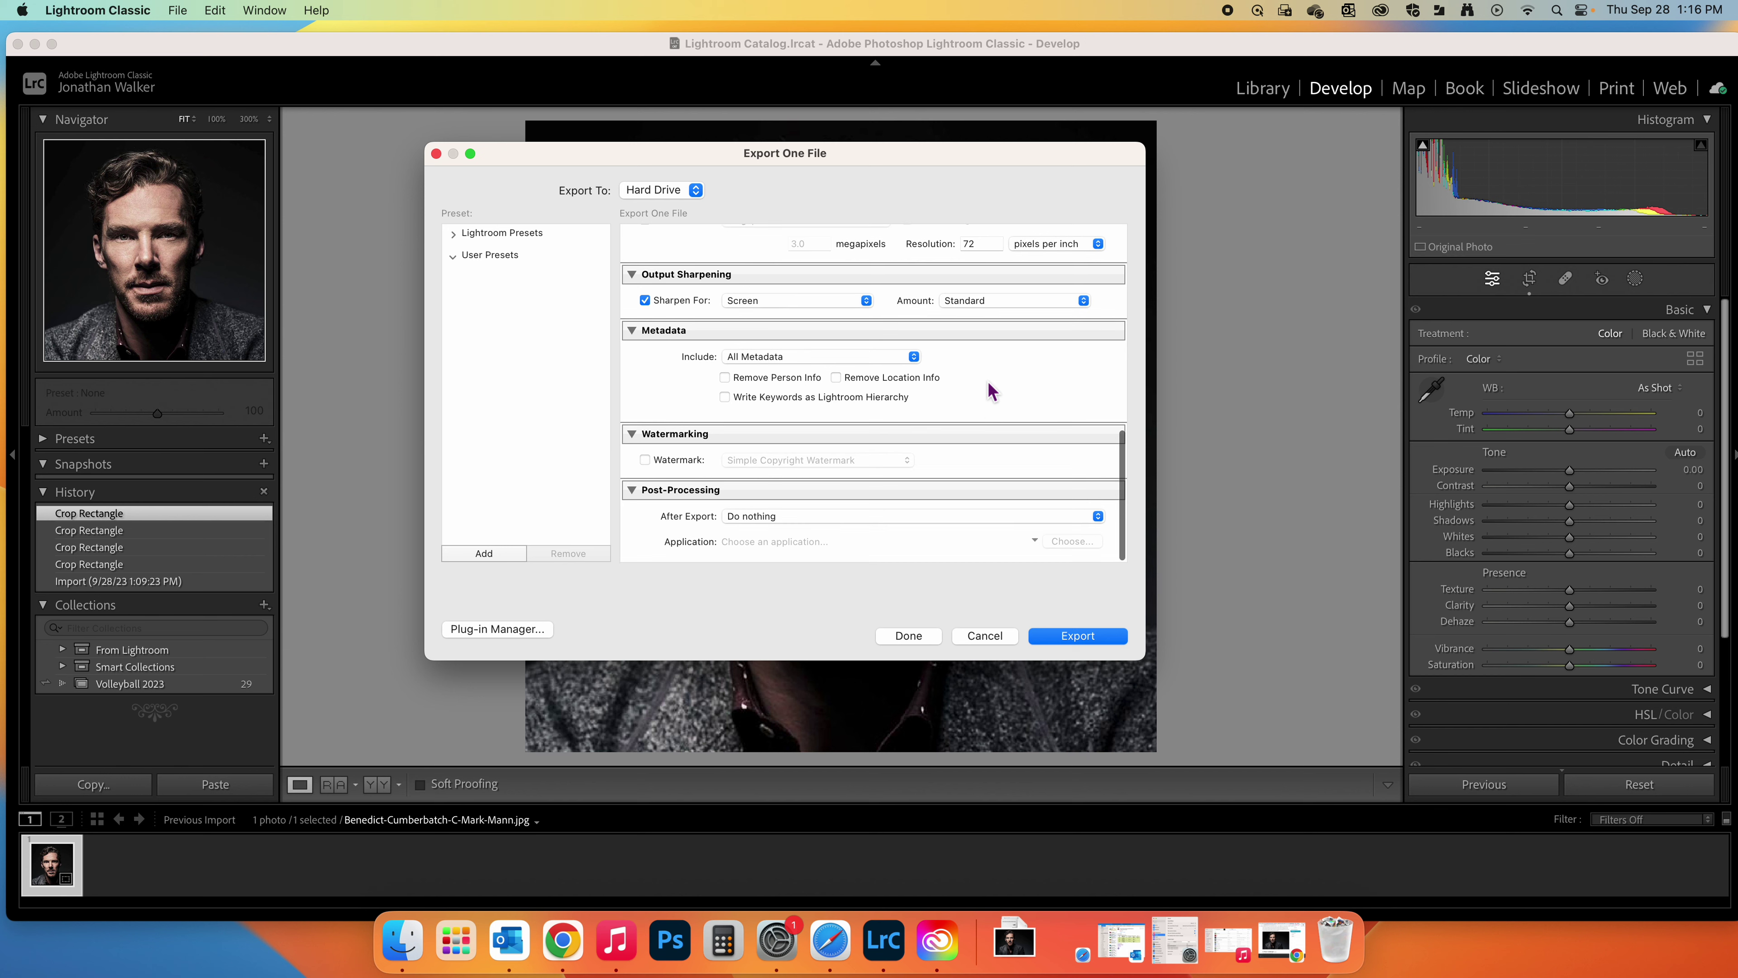
scroll(989, 421, "up", 14)
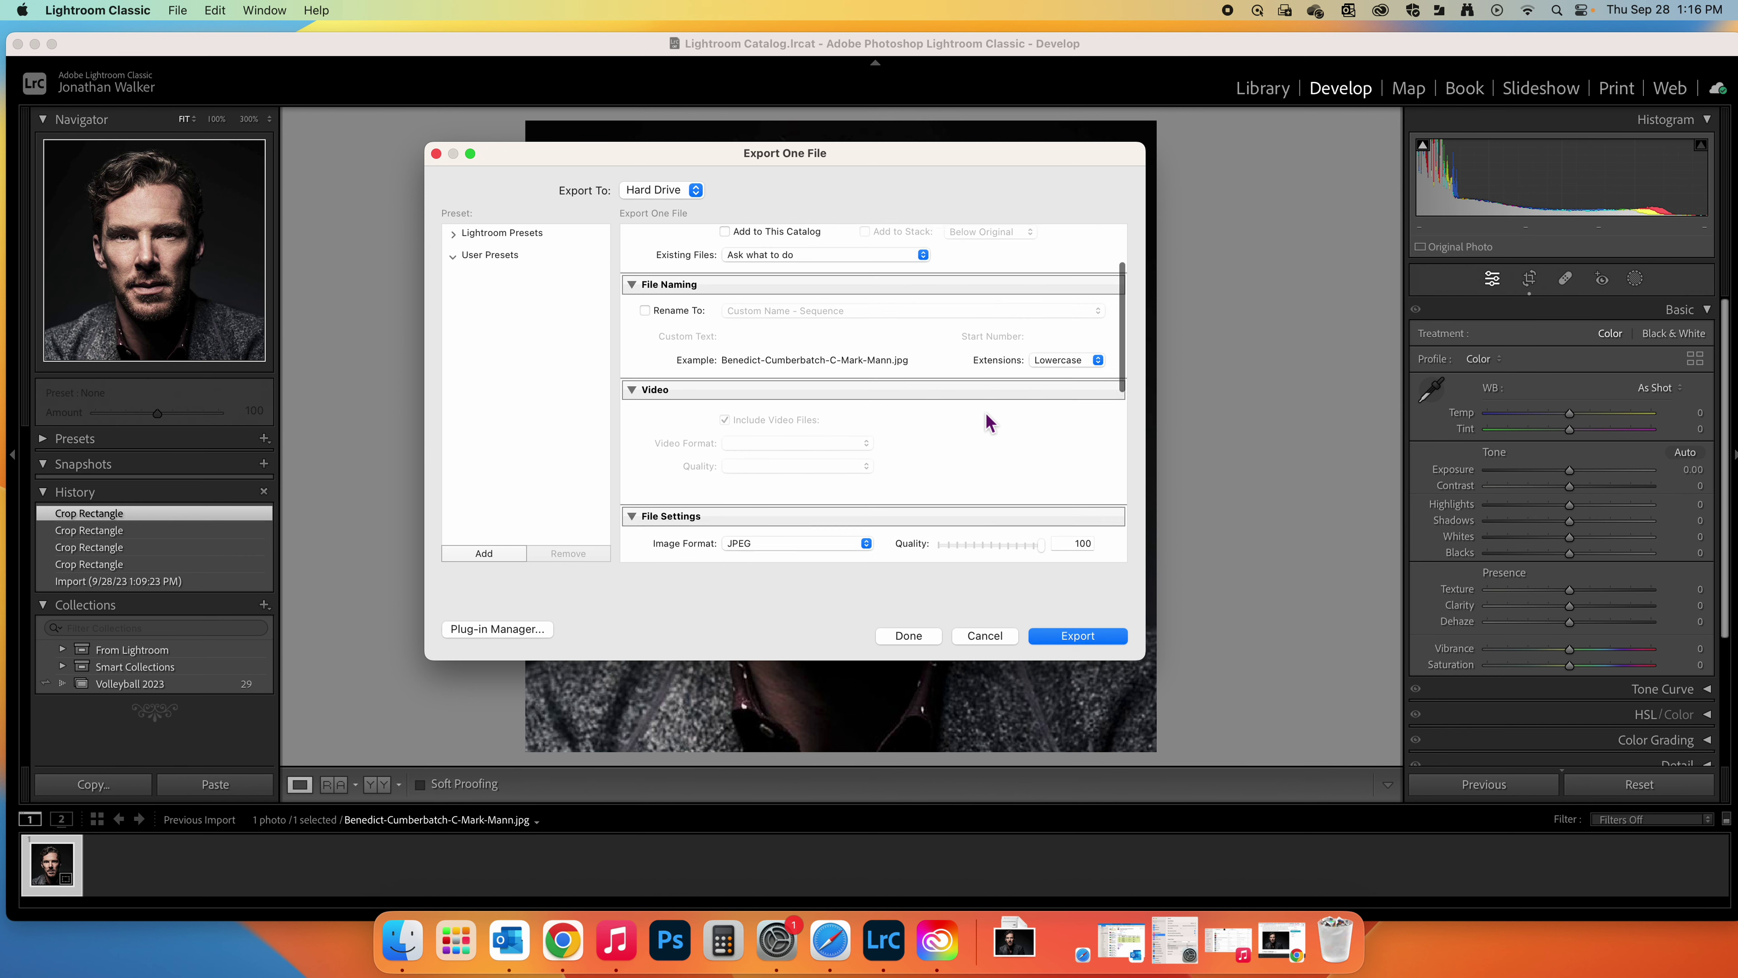
scroll(991, 423, "down", 12)
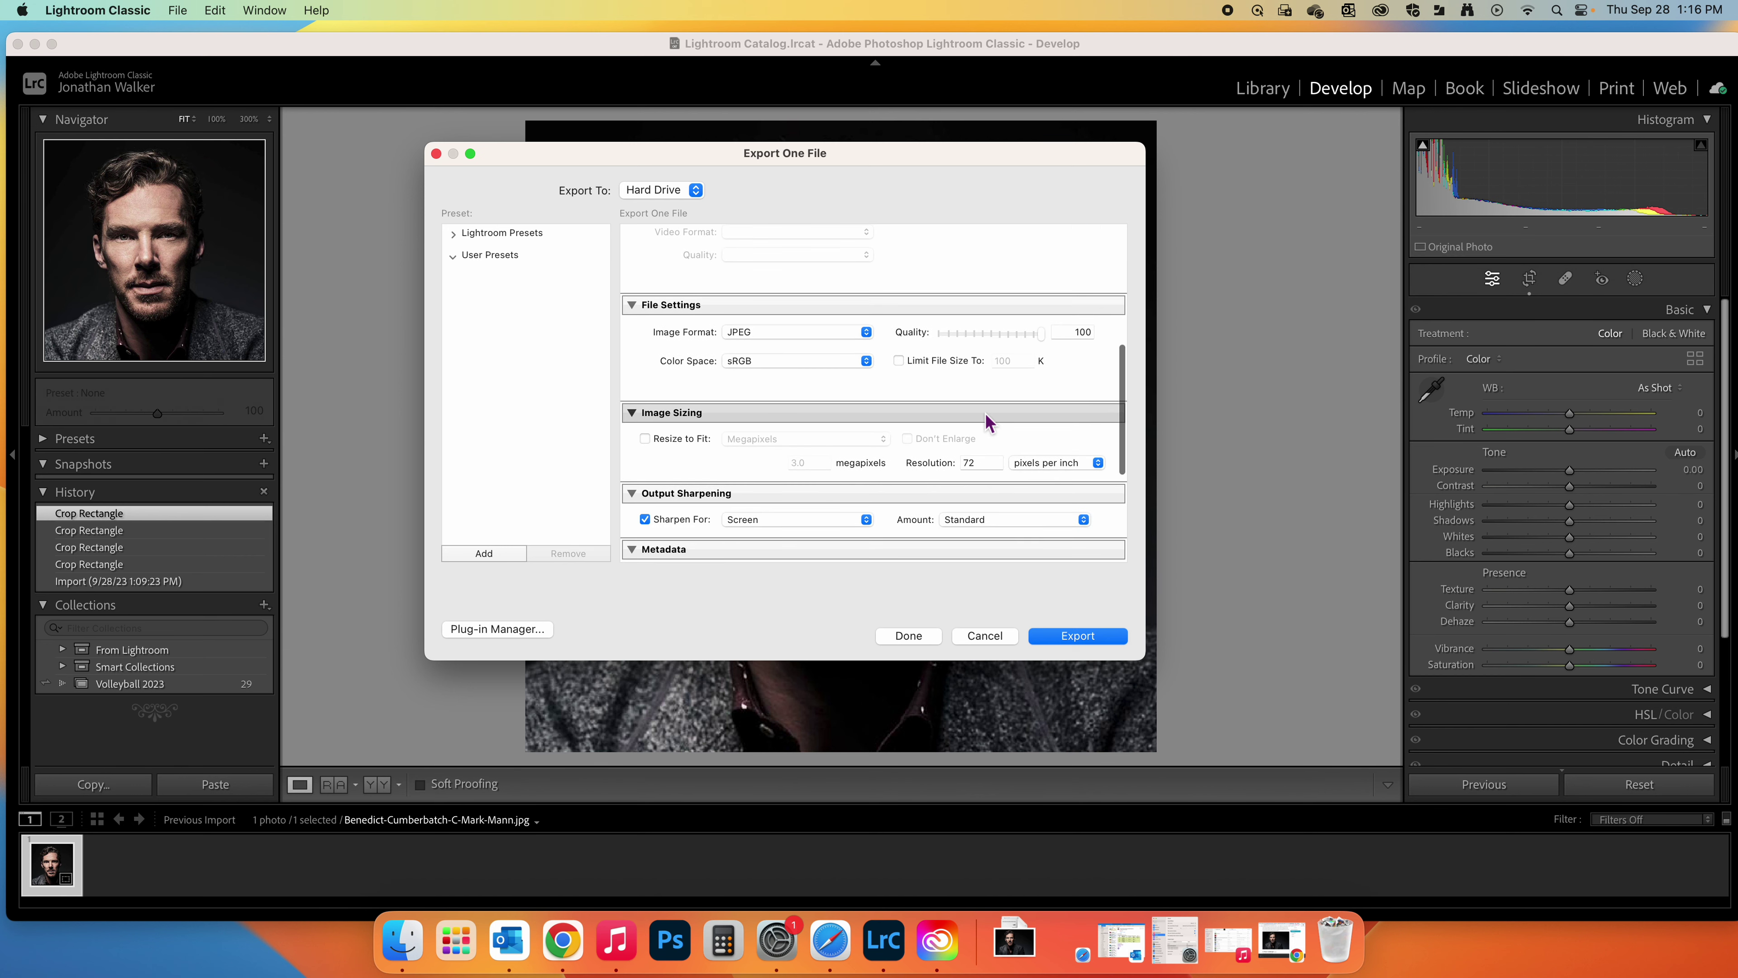
left_click(1077, 639)
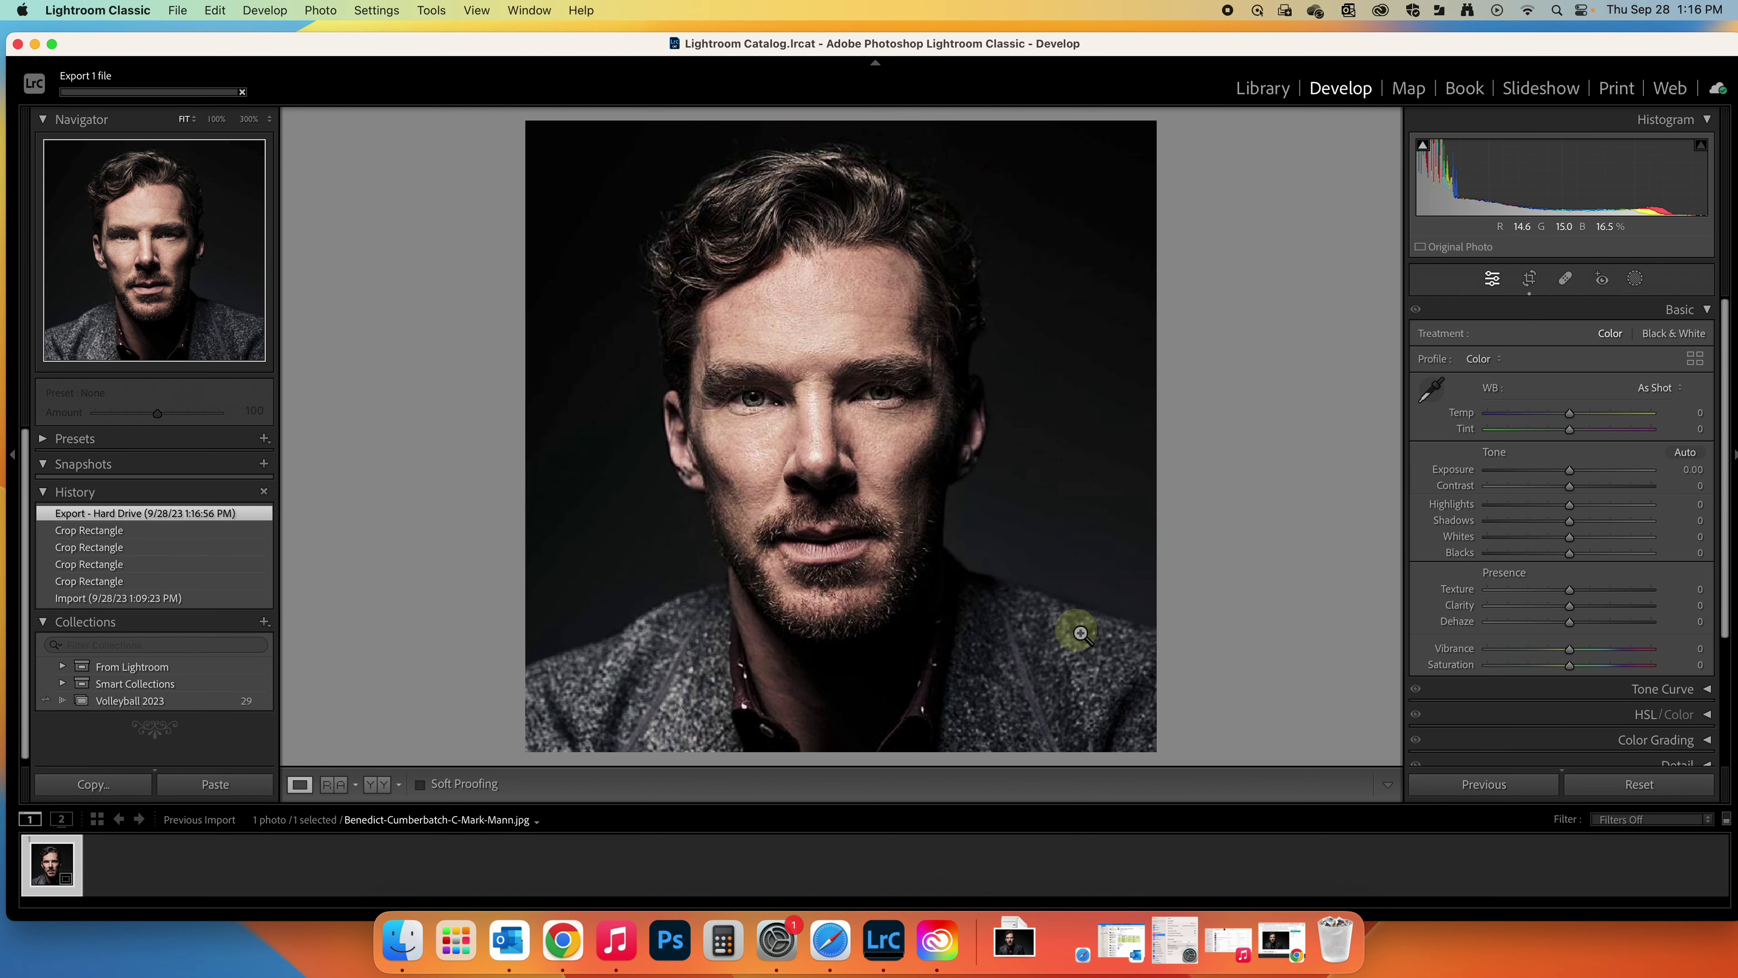
- Hide Lightroom and the OneDrive window, bring Creative Cloud forward, and list Chrome's open windows
left_click(35, 45)
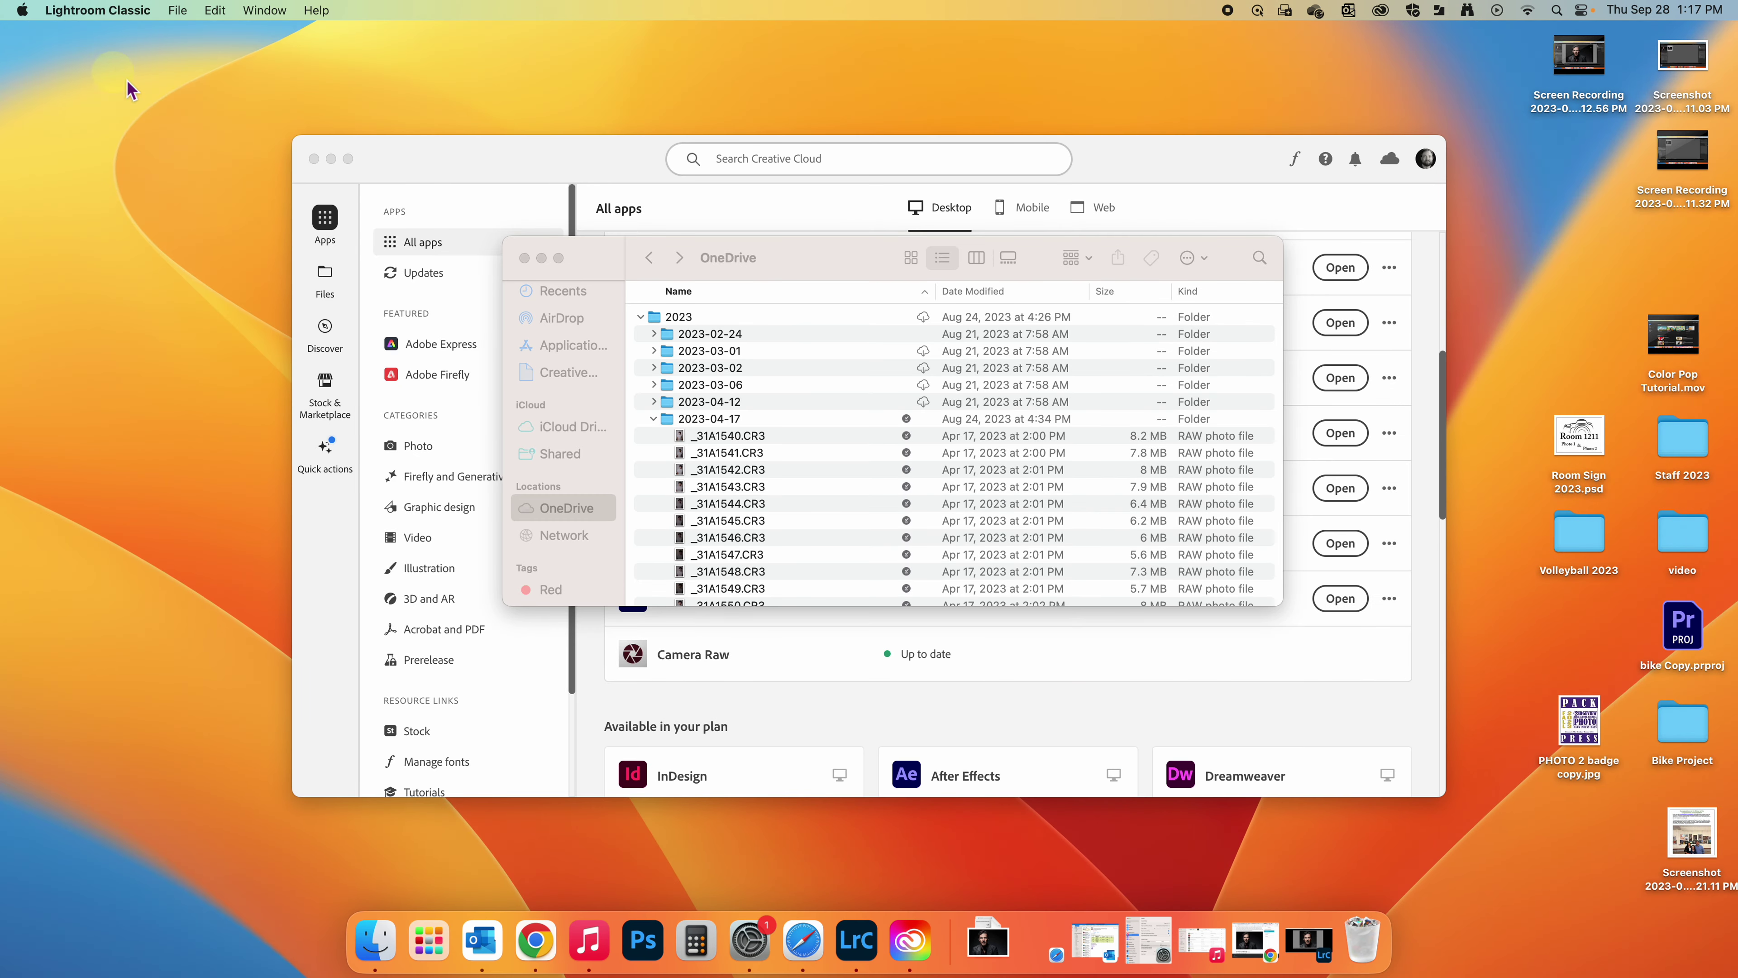
left_click(541, 257)
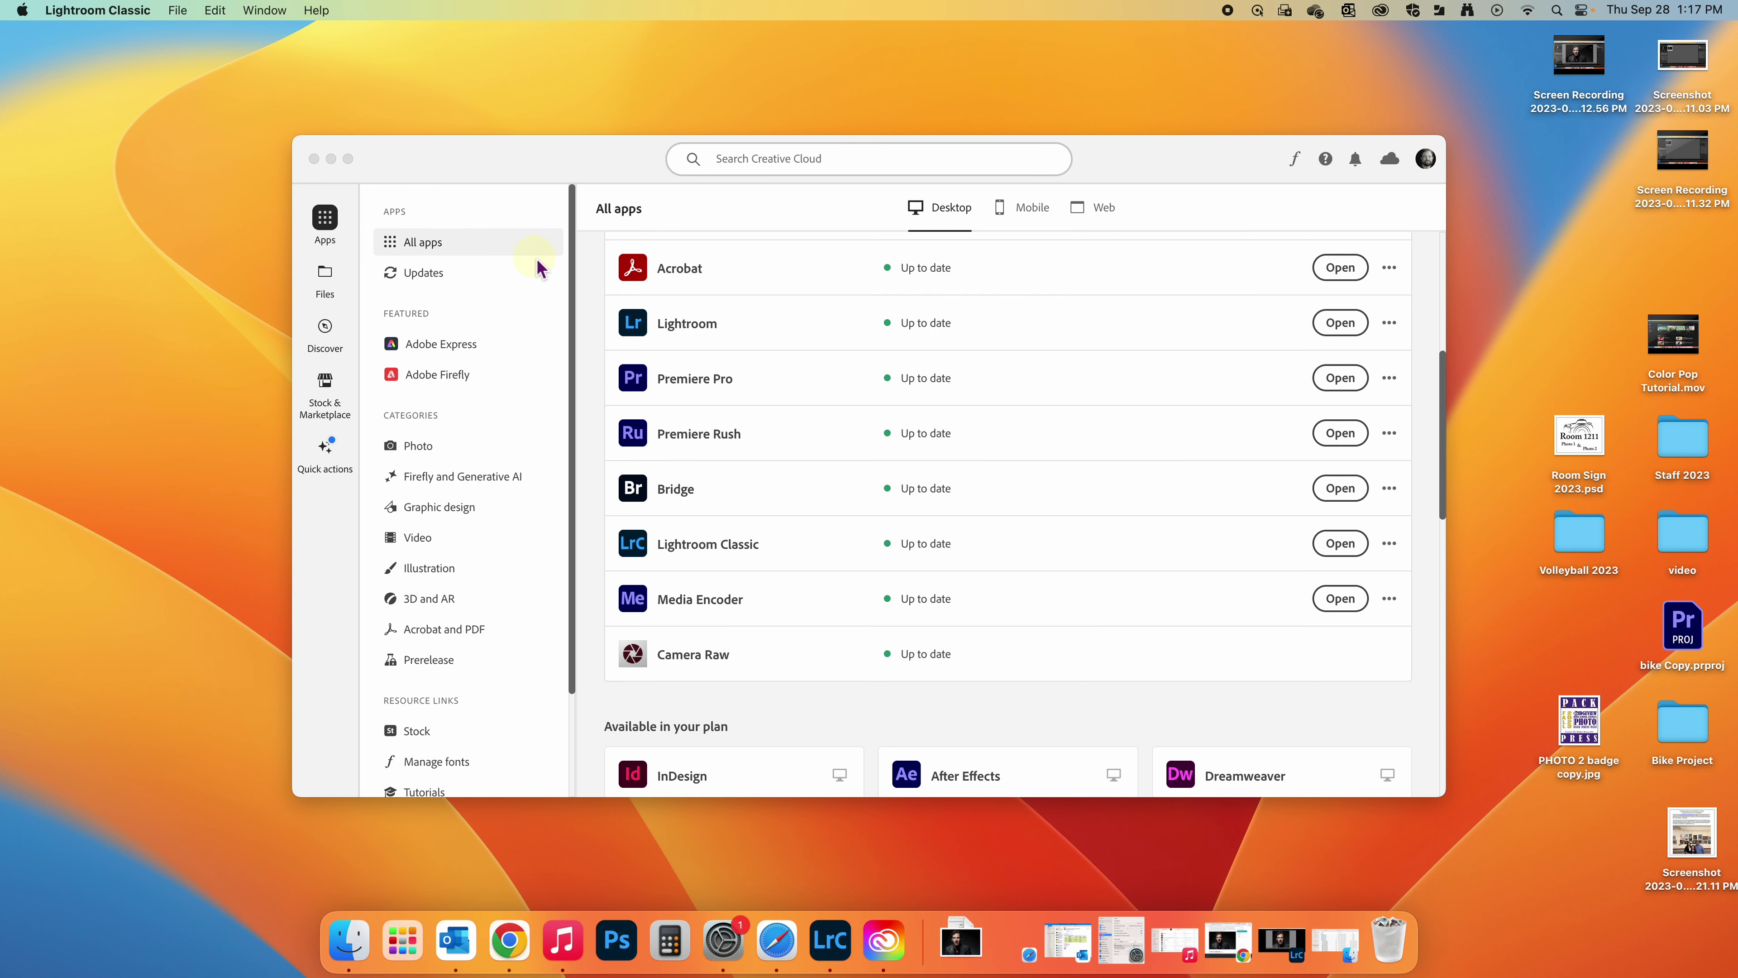
left_click(344, 186)
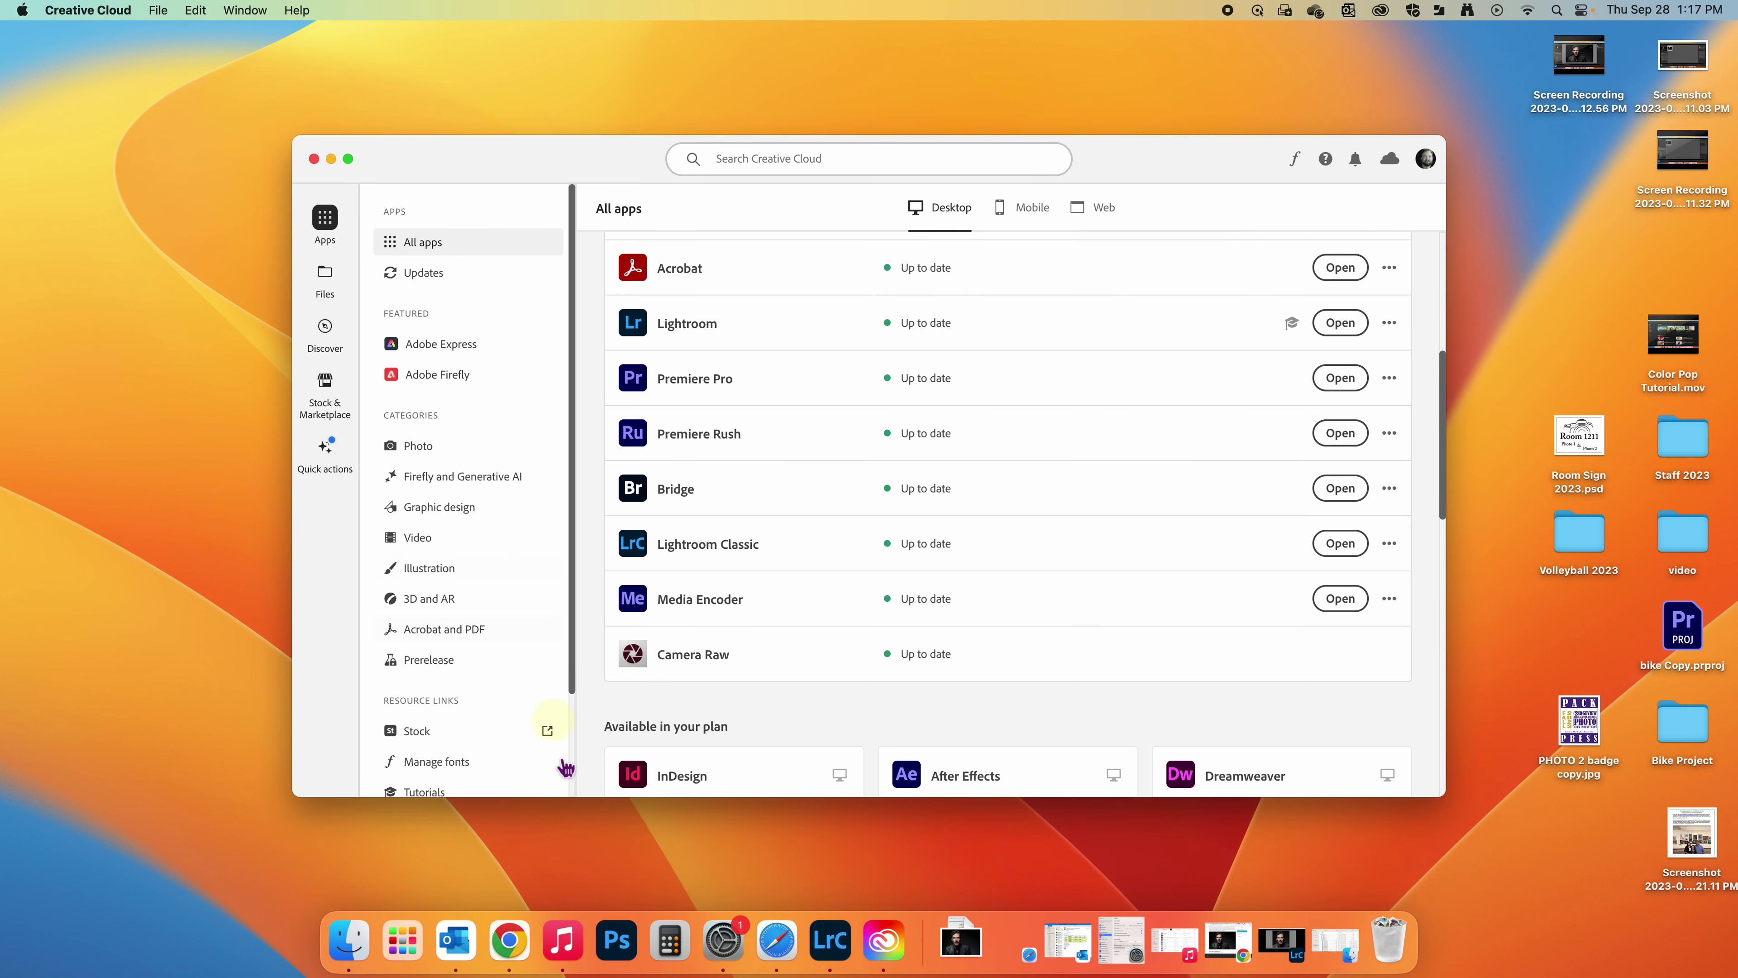
right_click(509, 940)
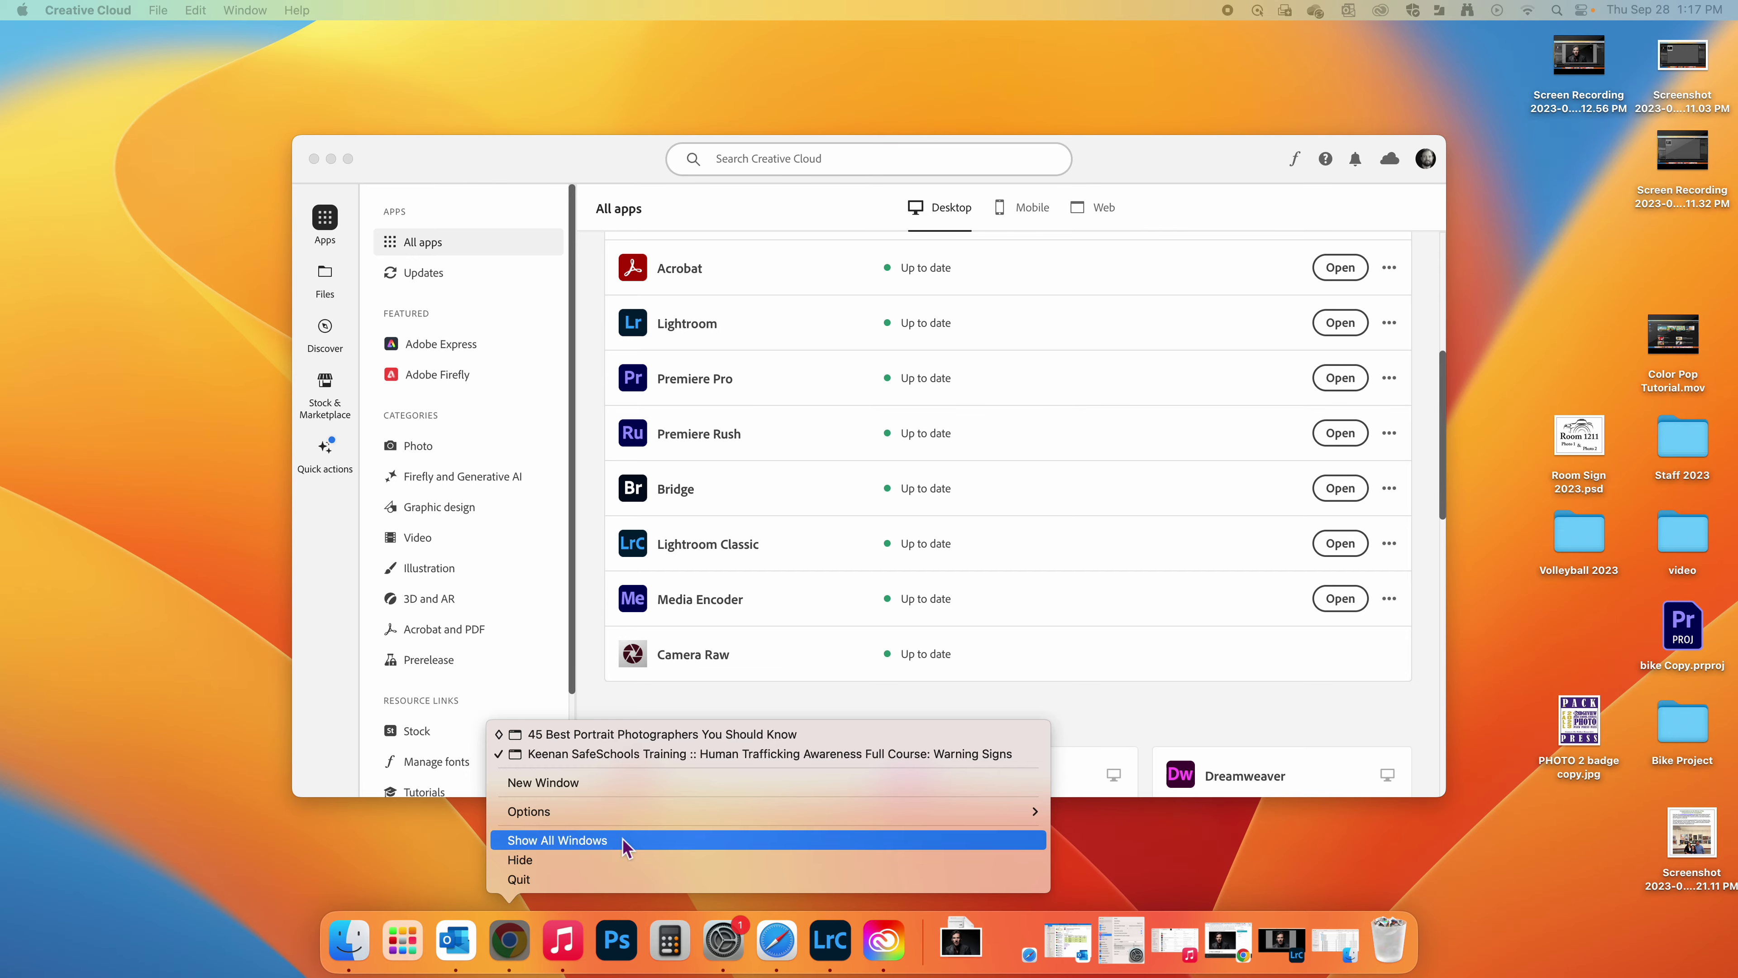
- Go to the Canvas Identity Portrait assignment in Chrome and open the Identity Portrait Template link
left_click(604, 740)
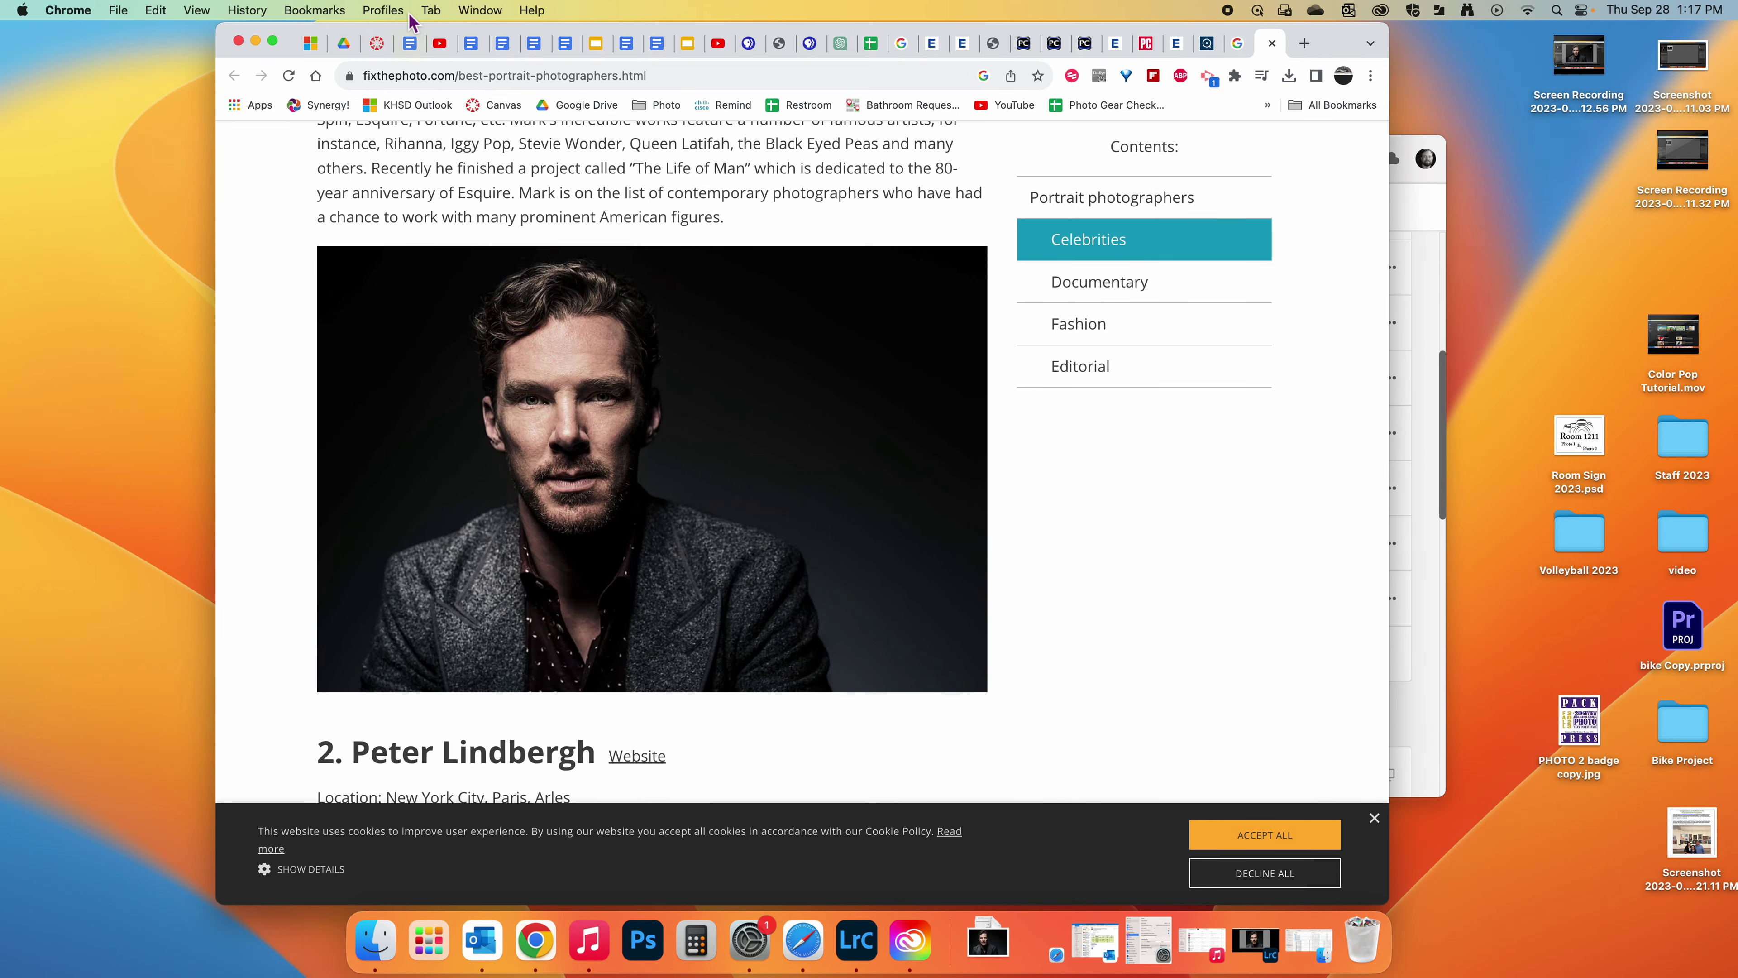
left_click(377, 46)
scroll(832, 464, "up", 3)
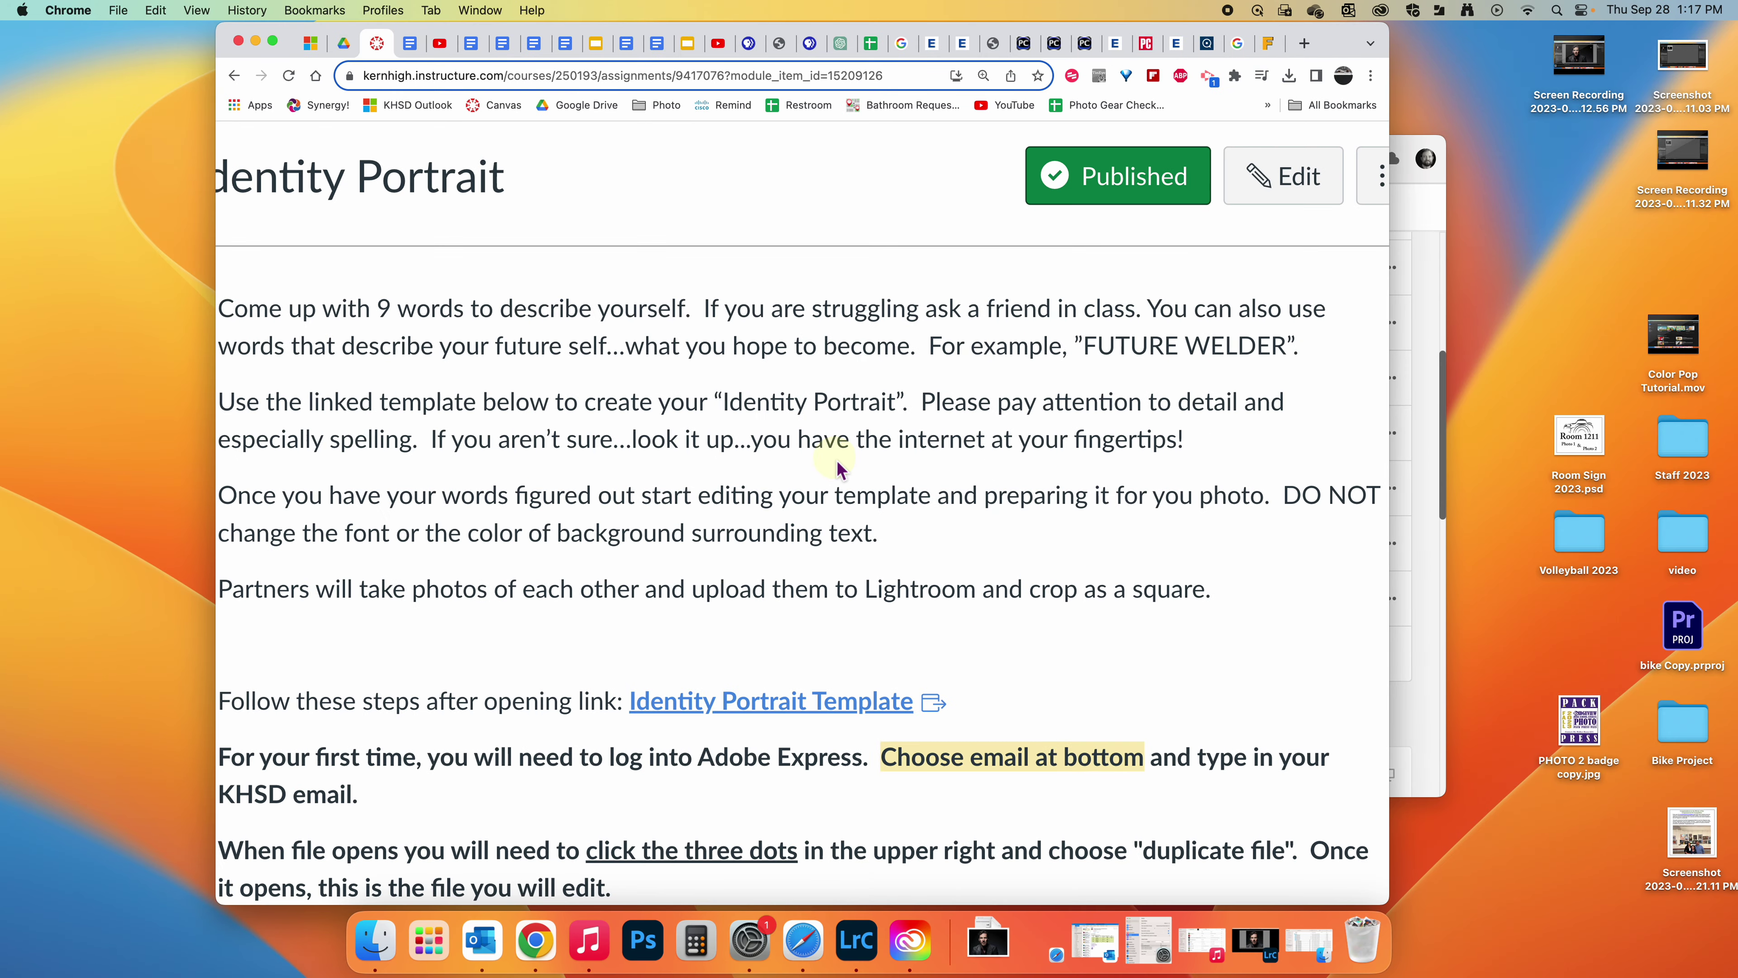
scroll(843, 465, "down", 3)
key("ctrl+Up")
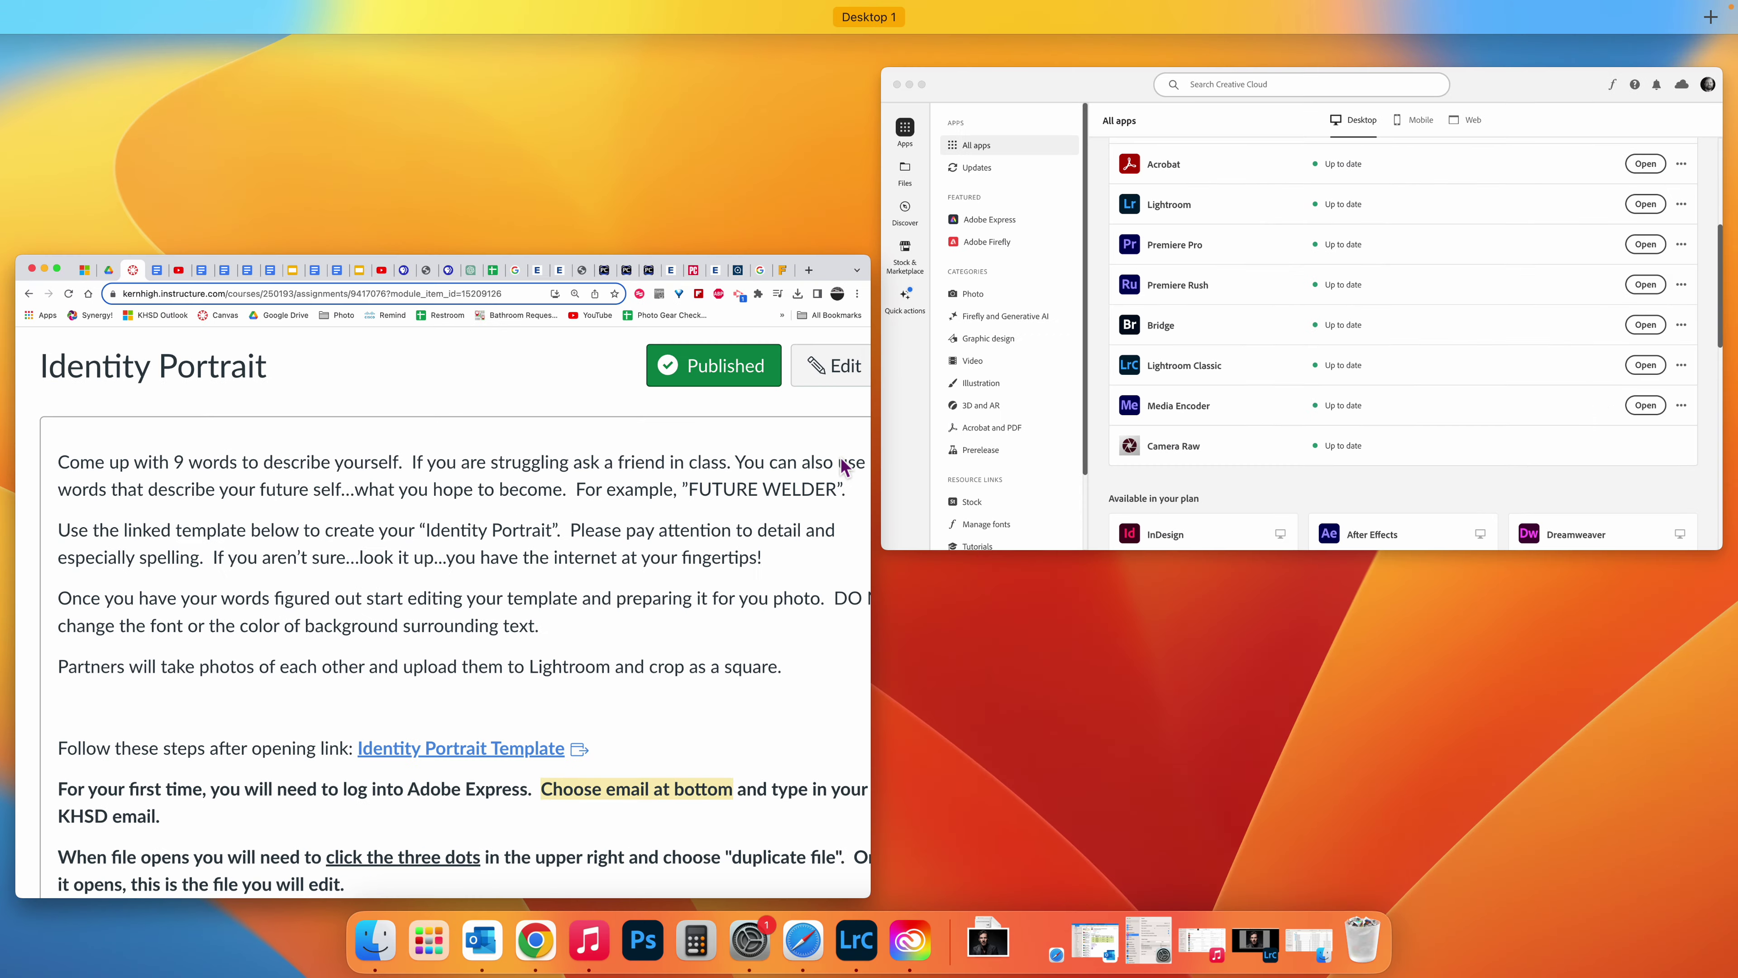
left_click(842, 462)
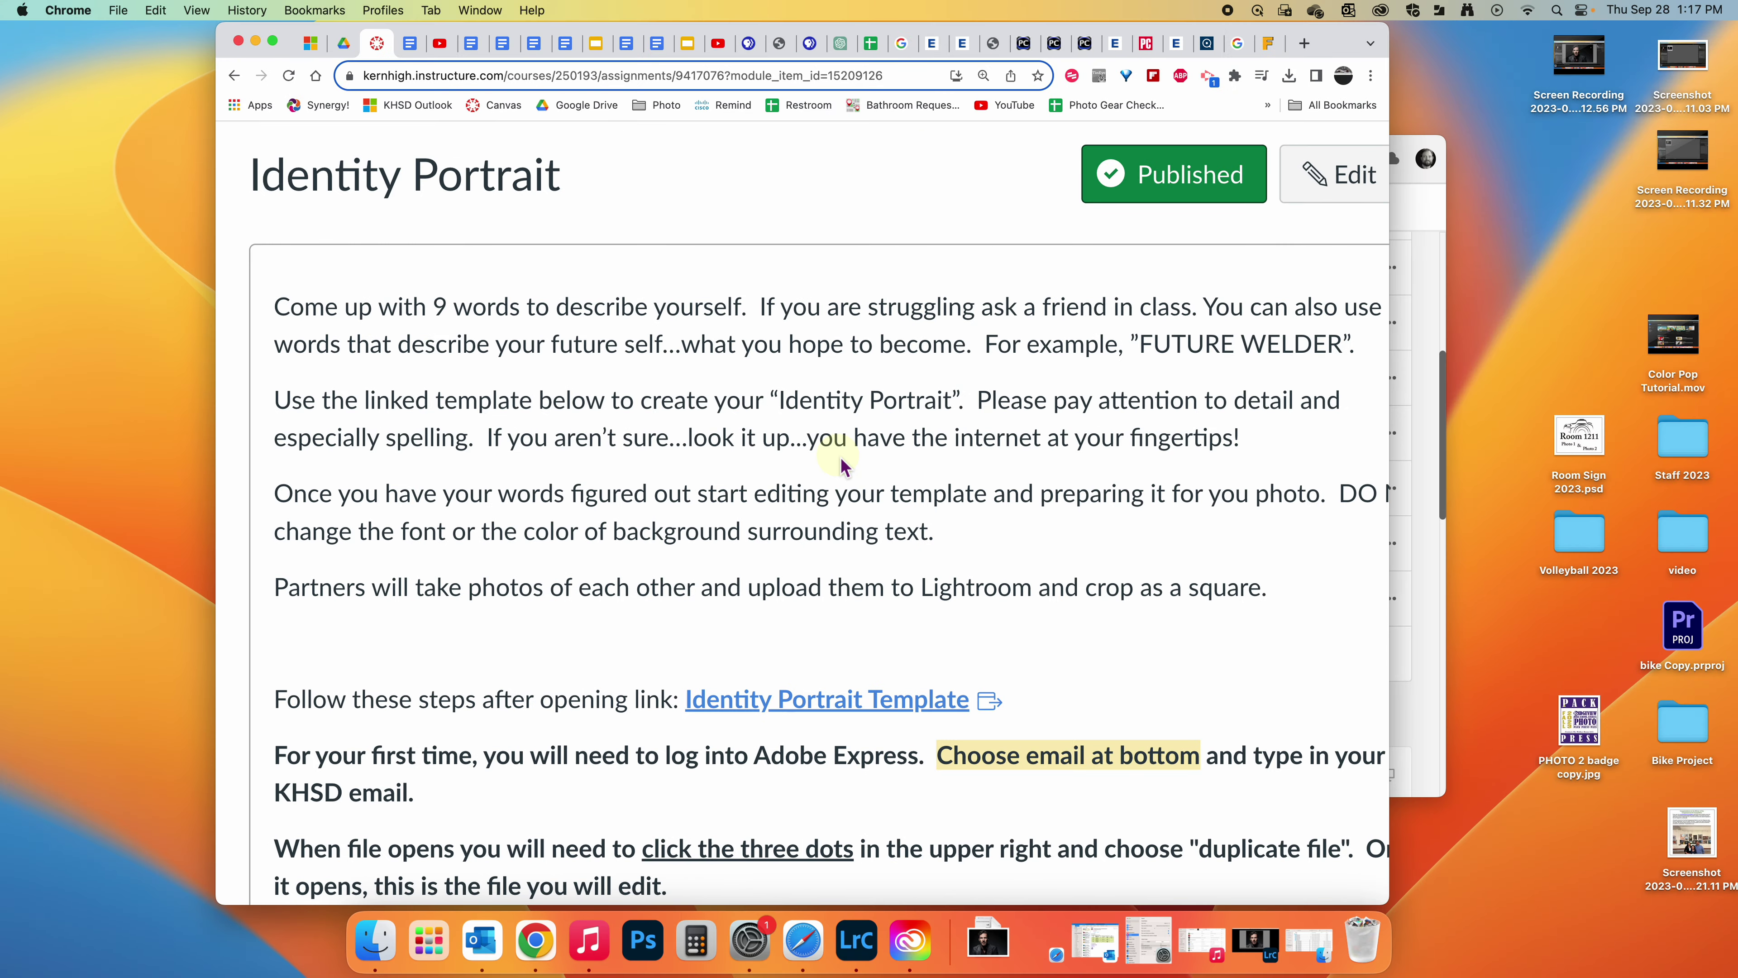
scroll(848, 469, "down", 5)
scroll(855, 472, "down", 2)
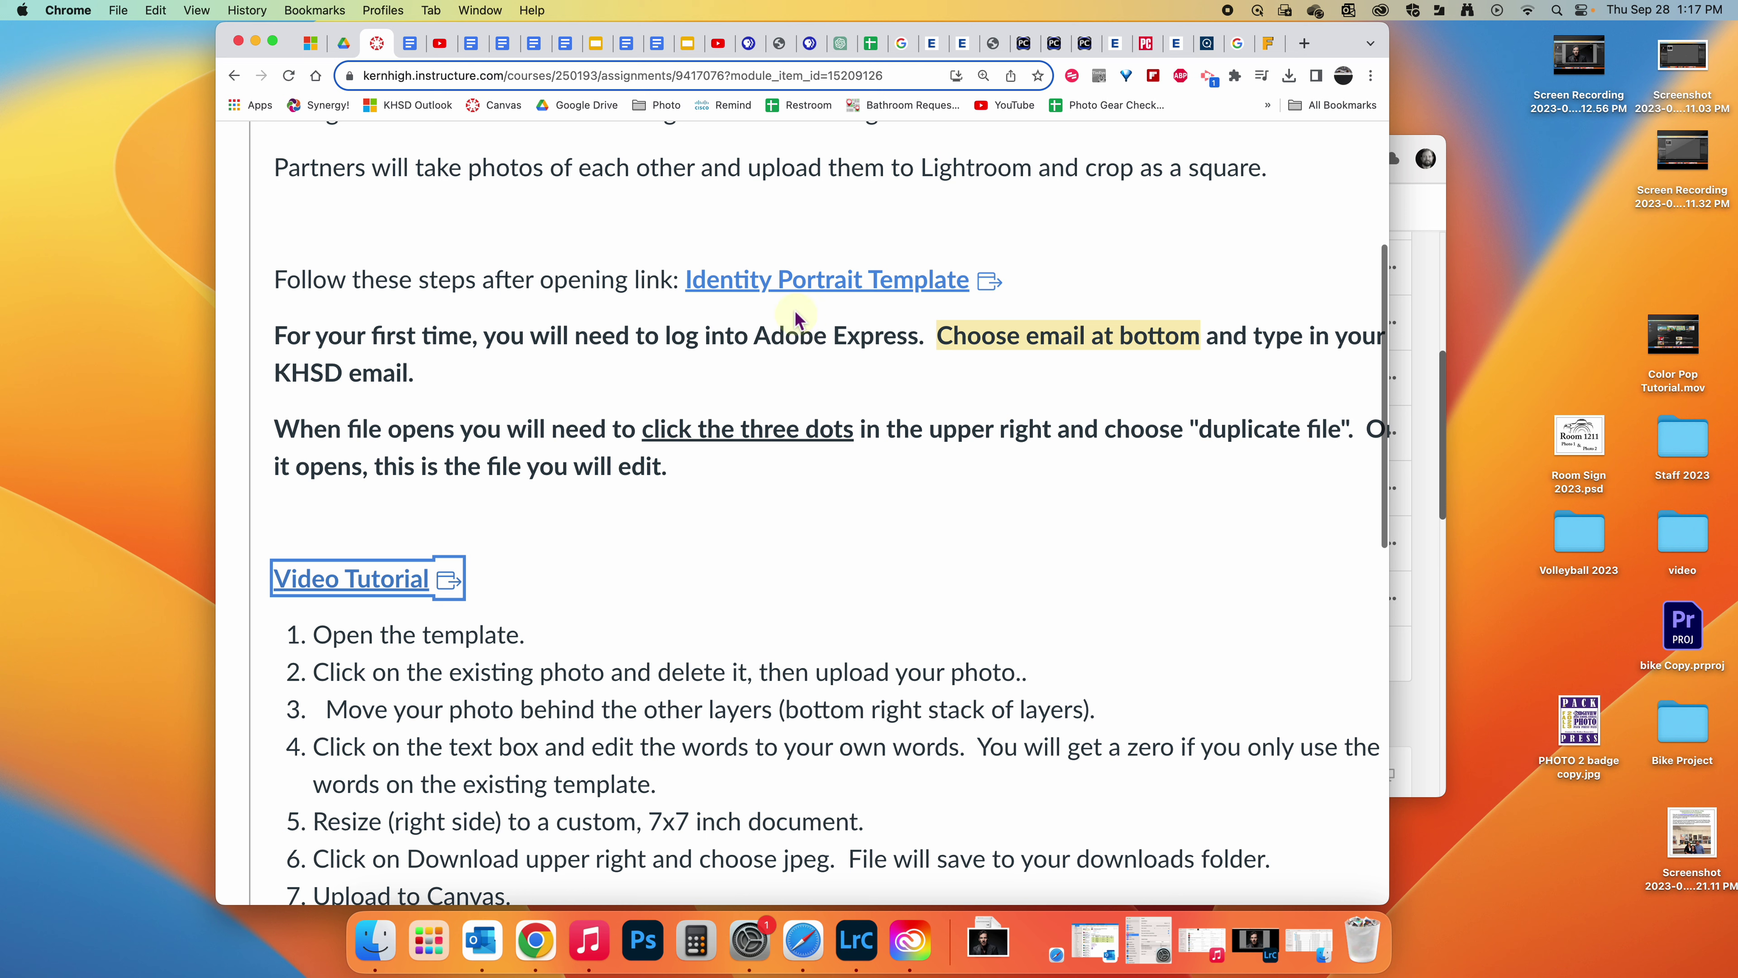
left_click(785, 293)
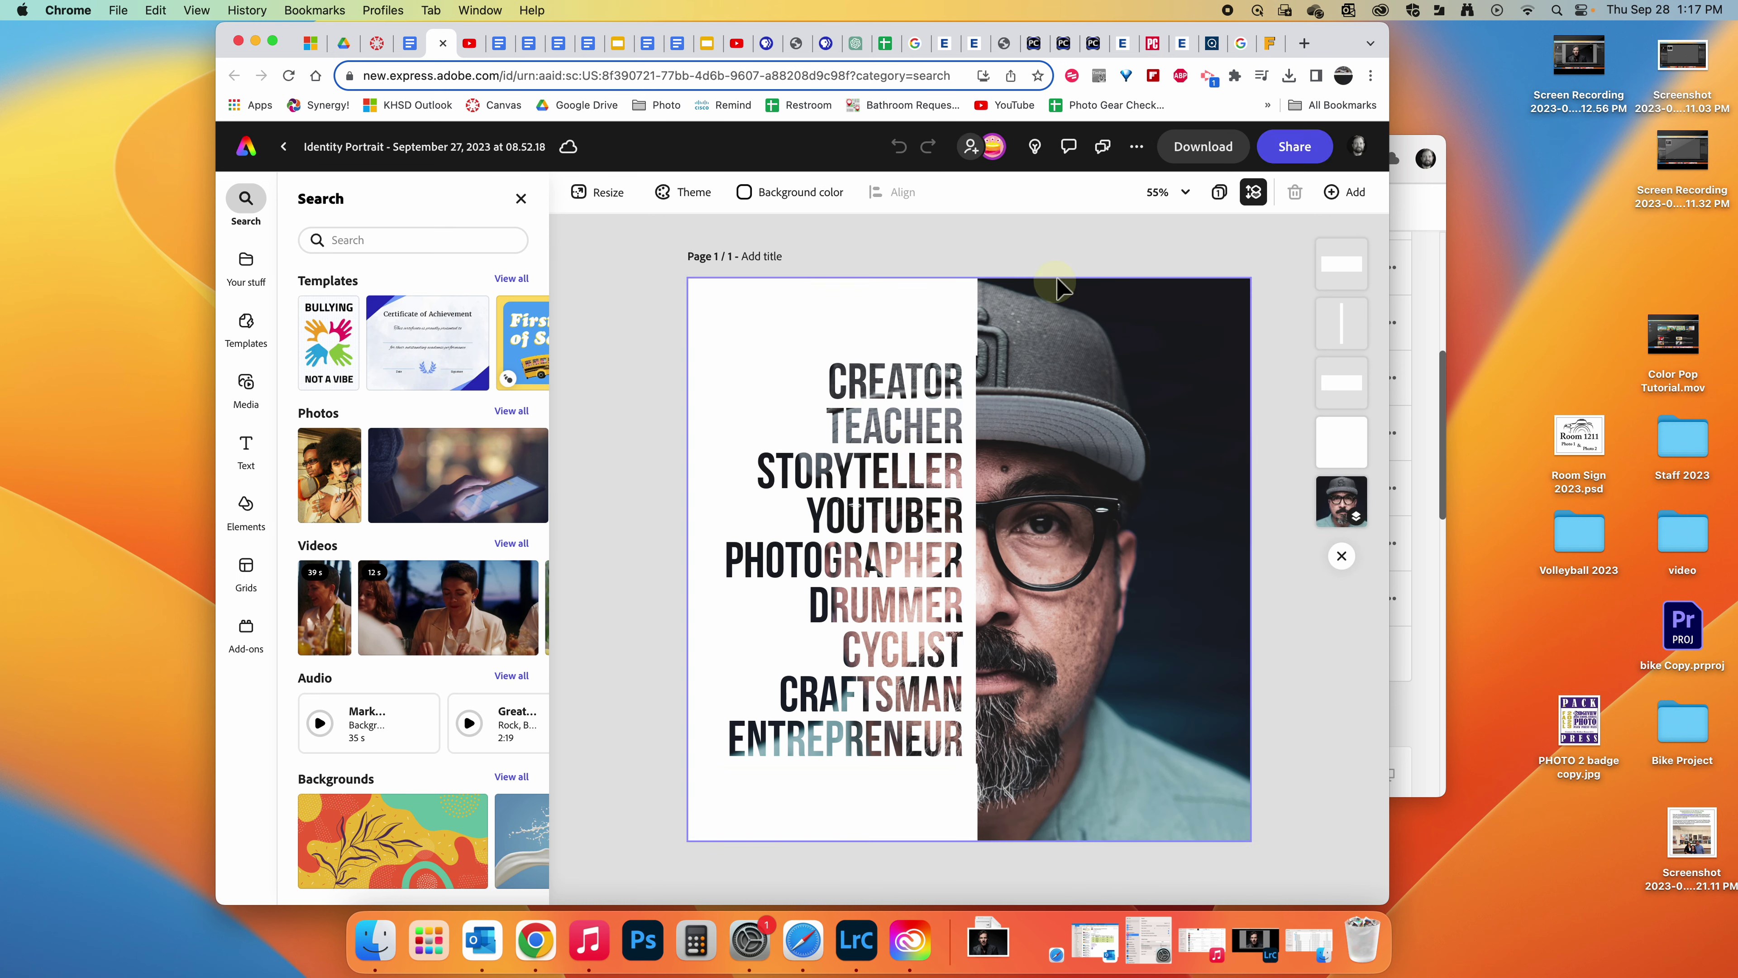
- Make the browser fill the screen and delete the template's sample portrait photo
left_click(1143, 157)
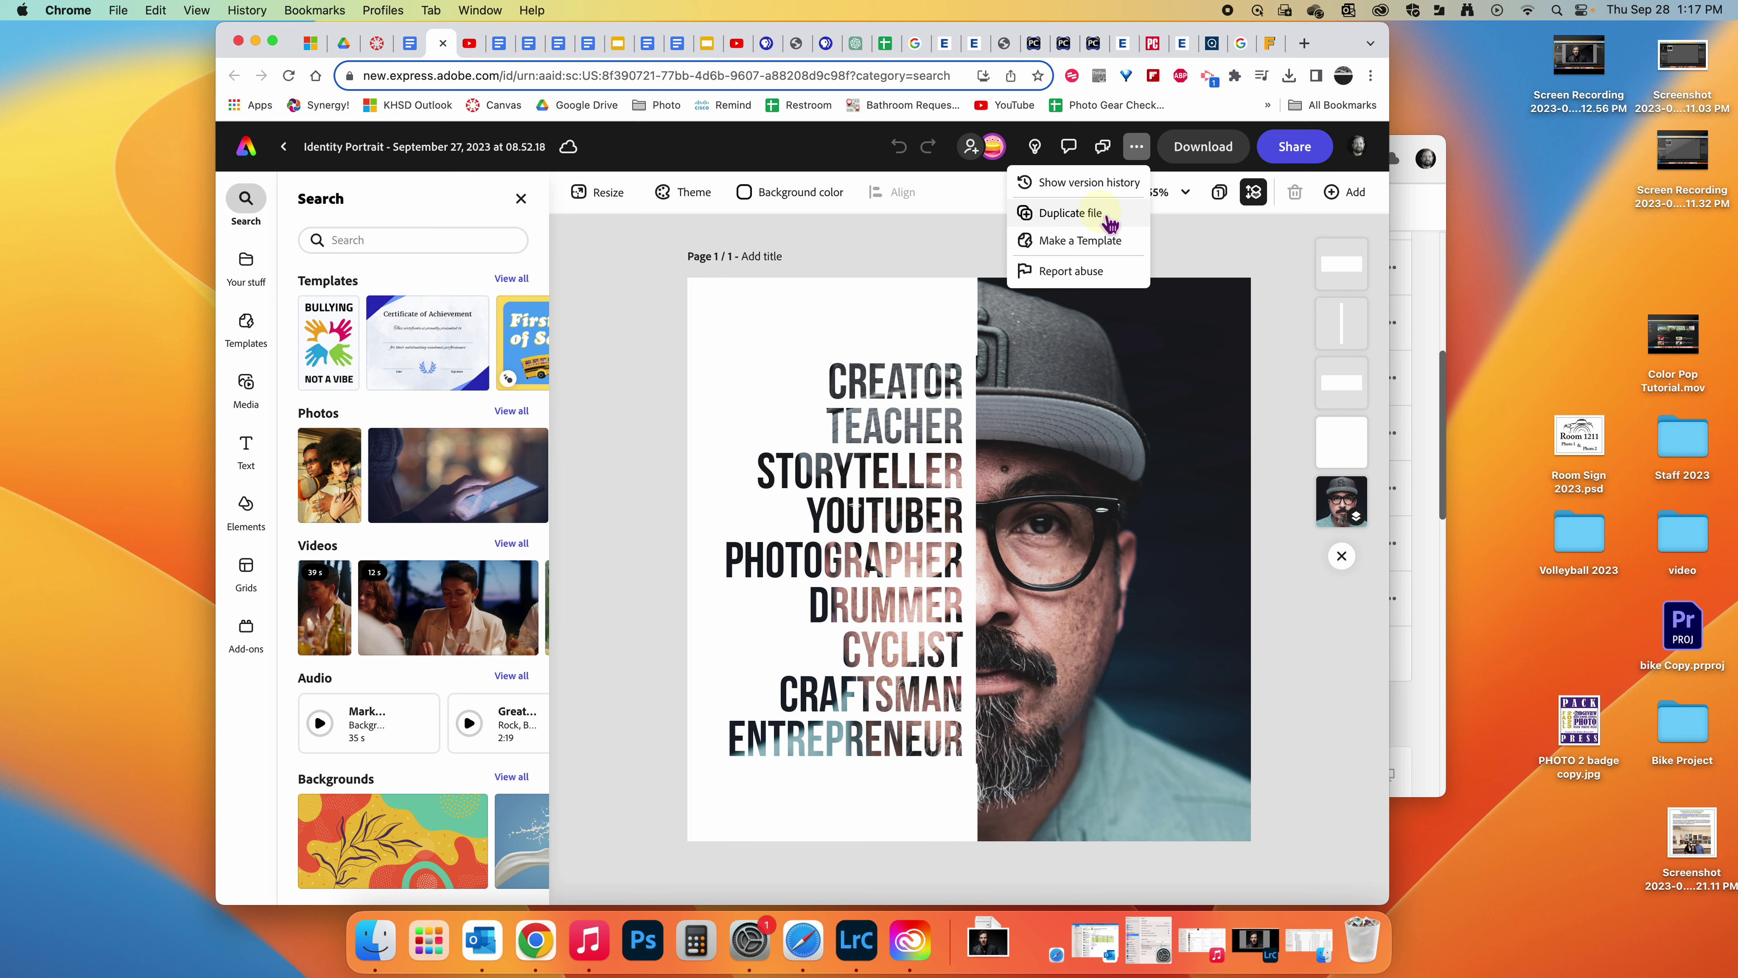
left_click(805, 156)
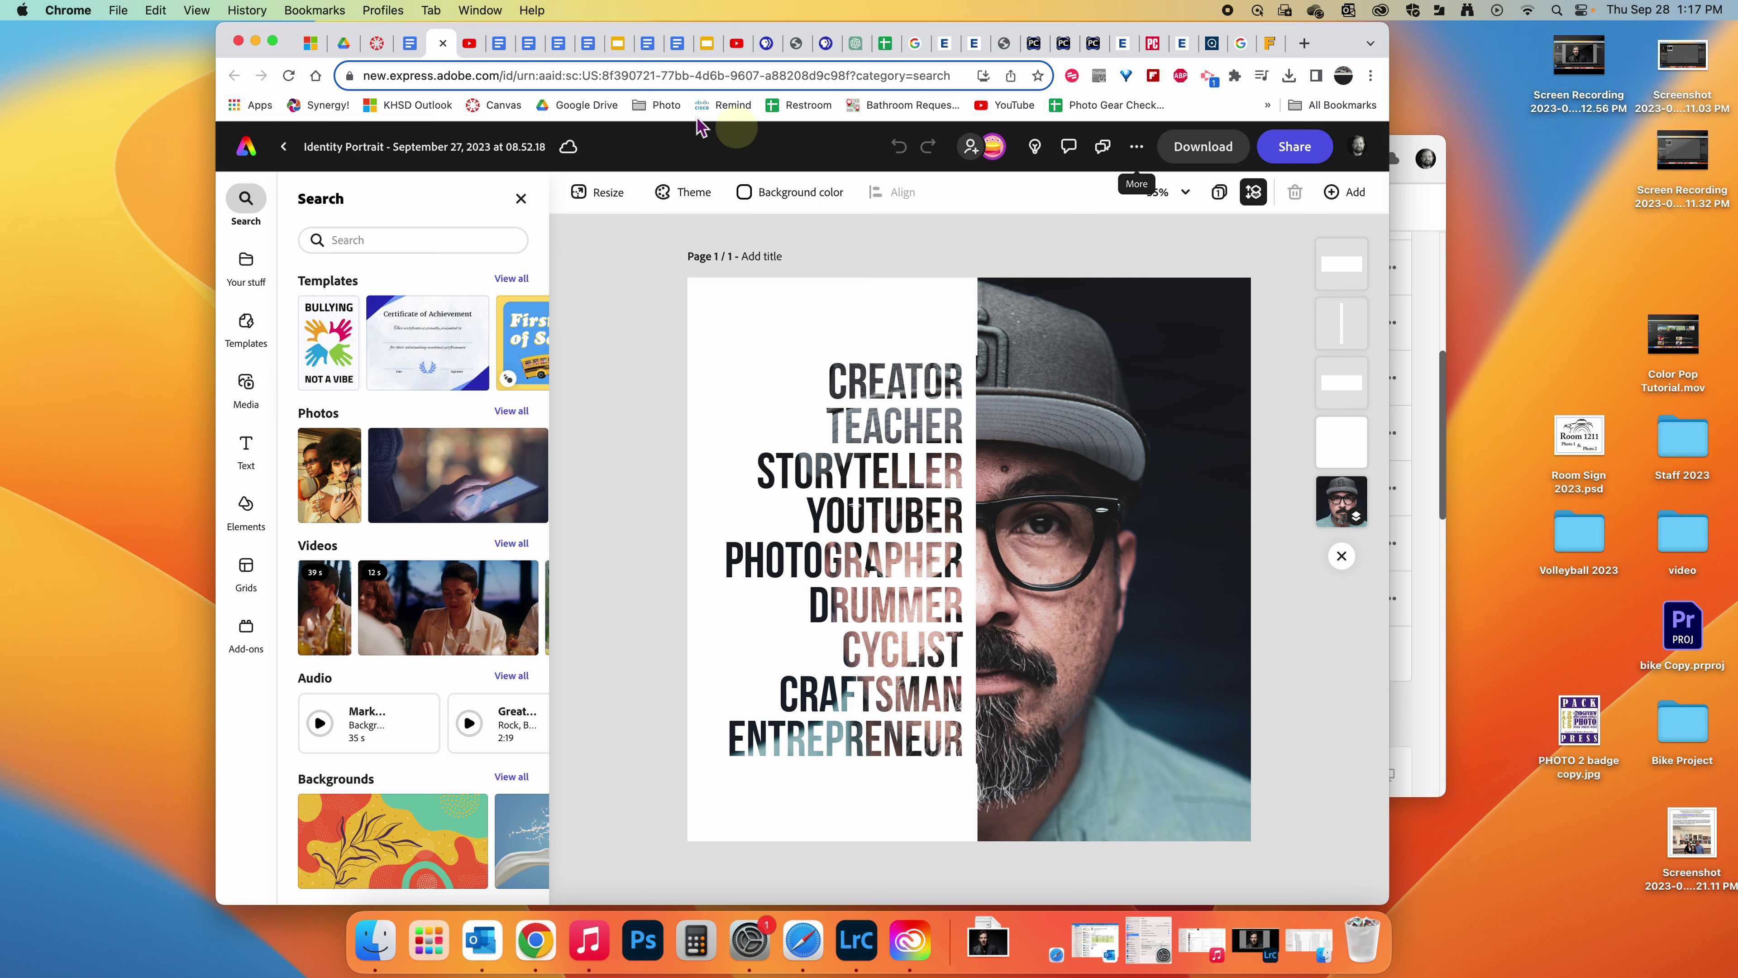
left_click(273, 41)
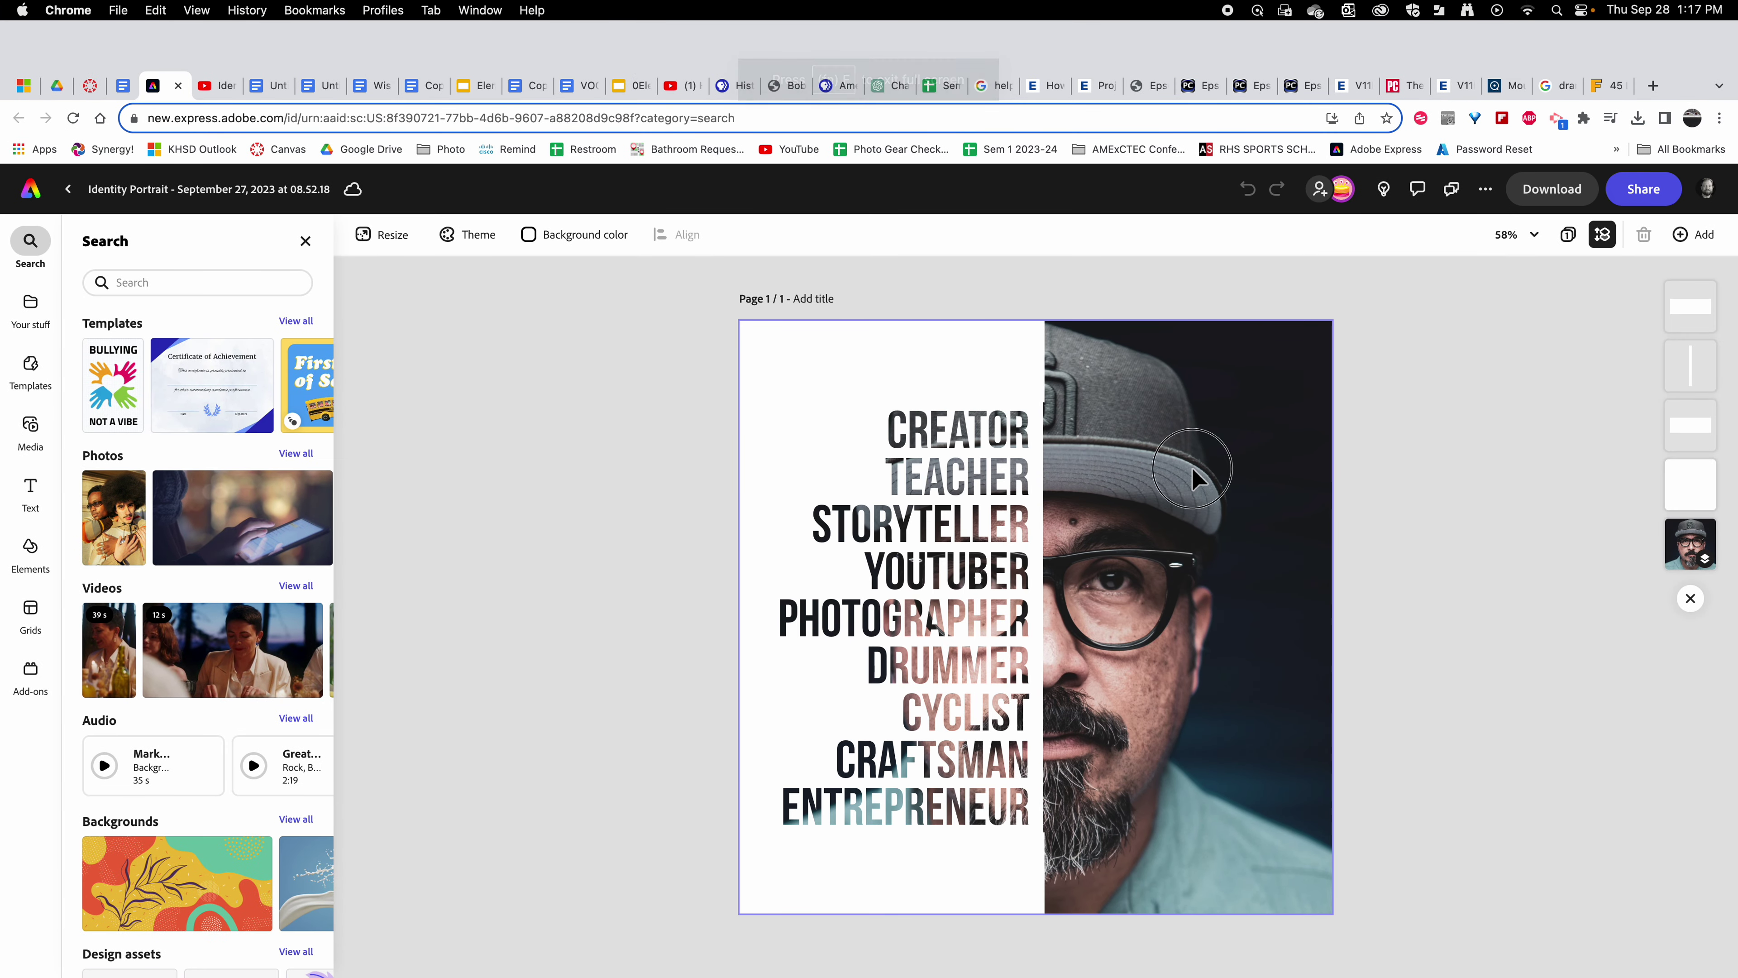
left_click(1196, 478)
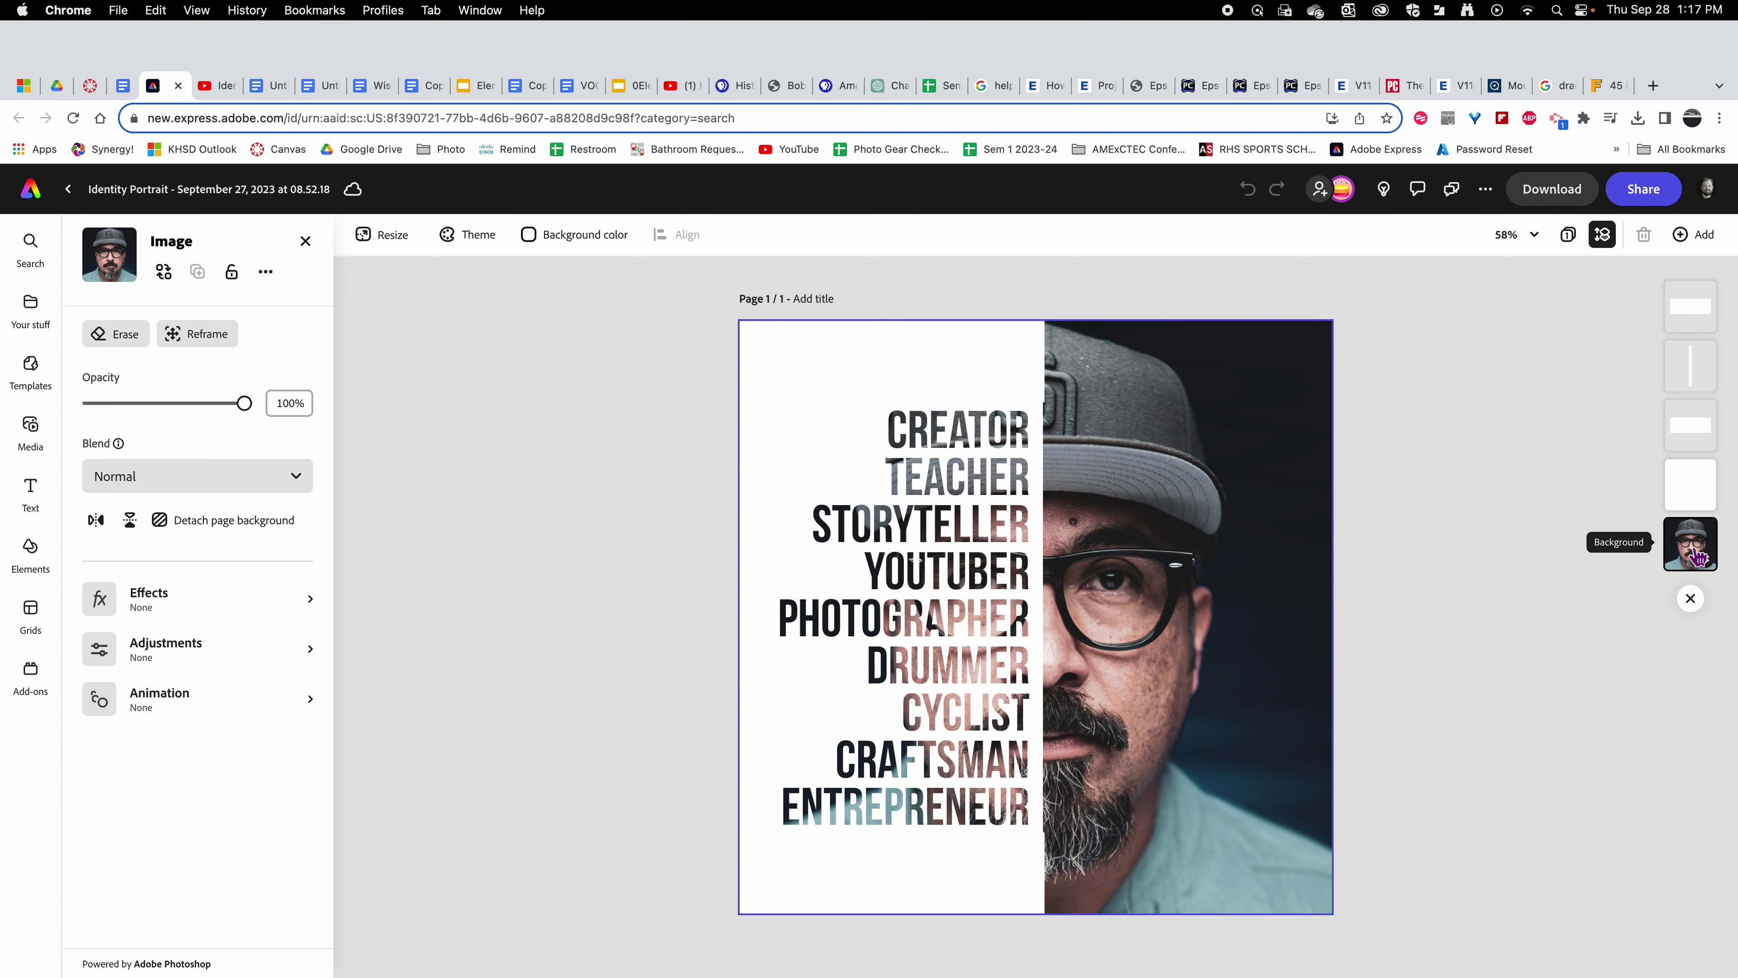
key("Delete")
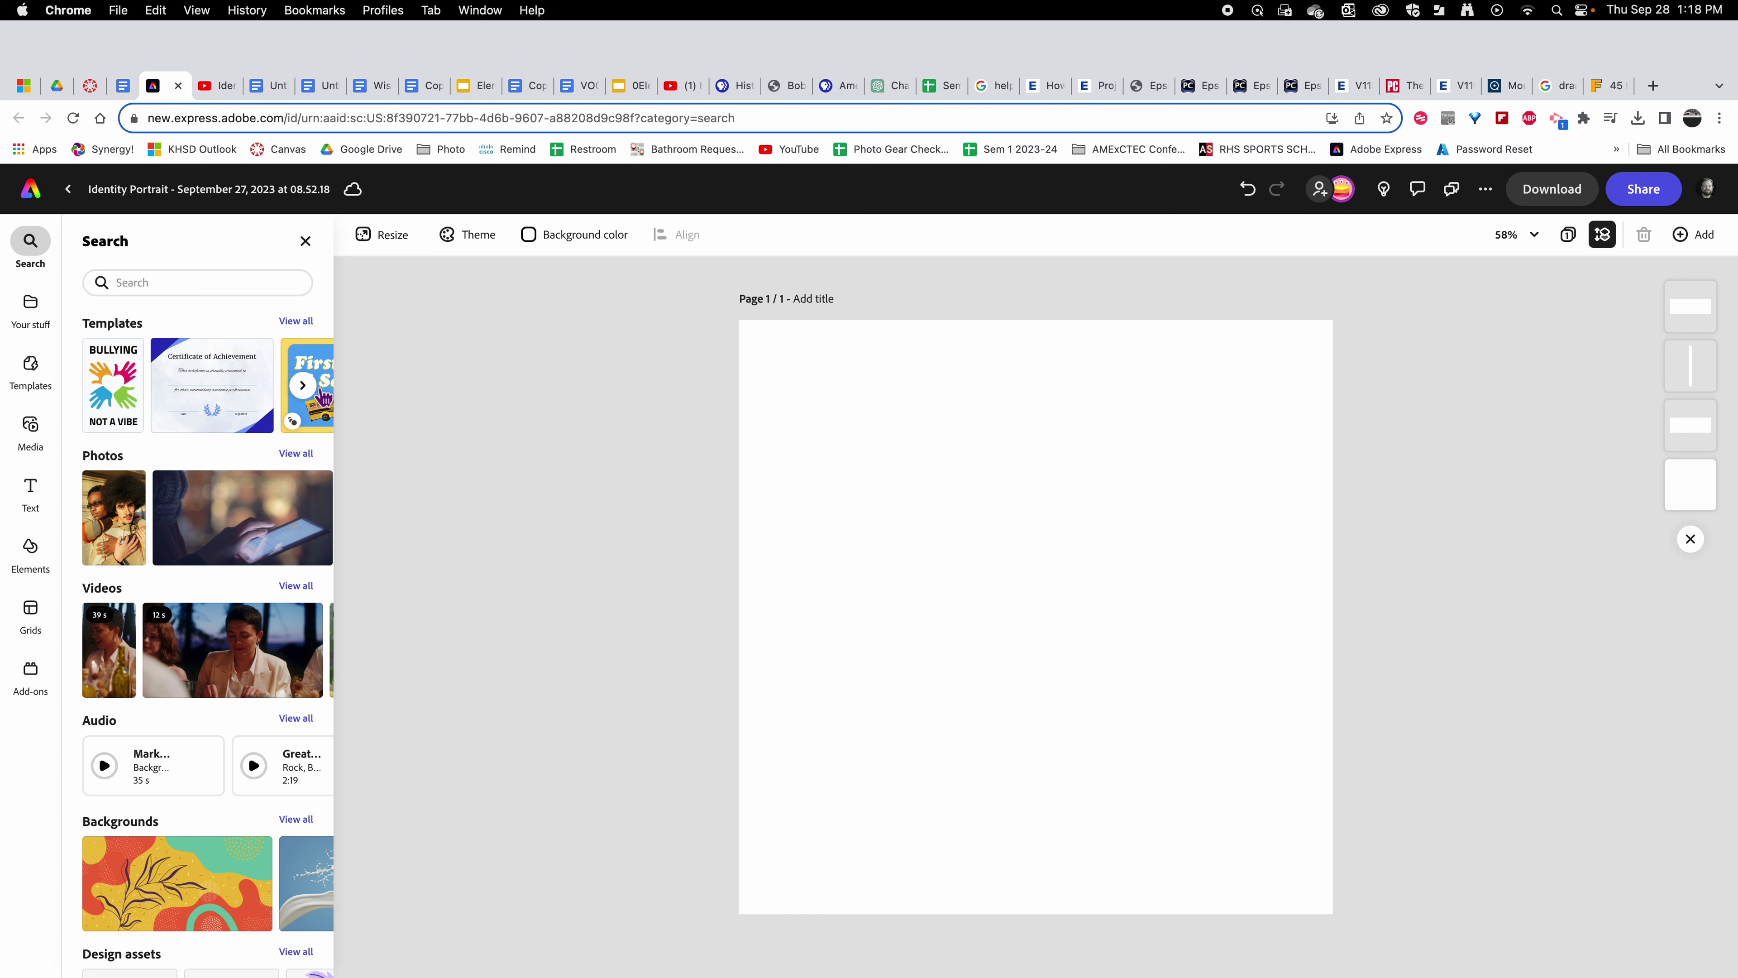
- Upload the portrait JPEG from OneDrive > Photo 2023 > Quarter 1 > Identity onto the page
left_click(35, 430)
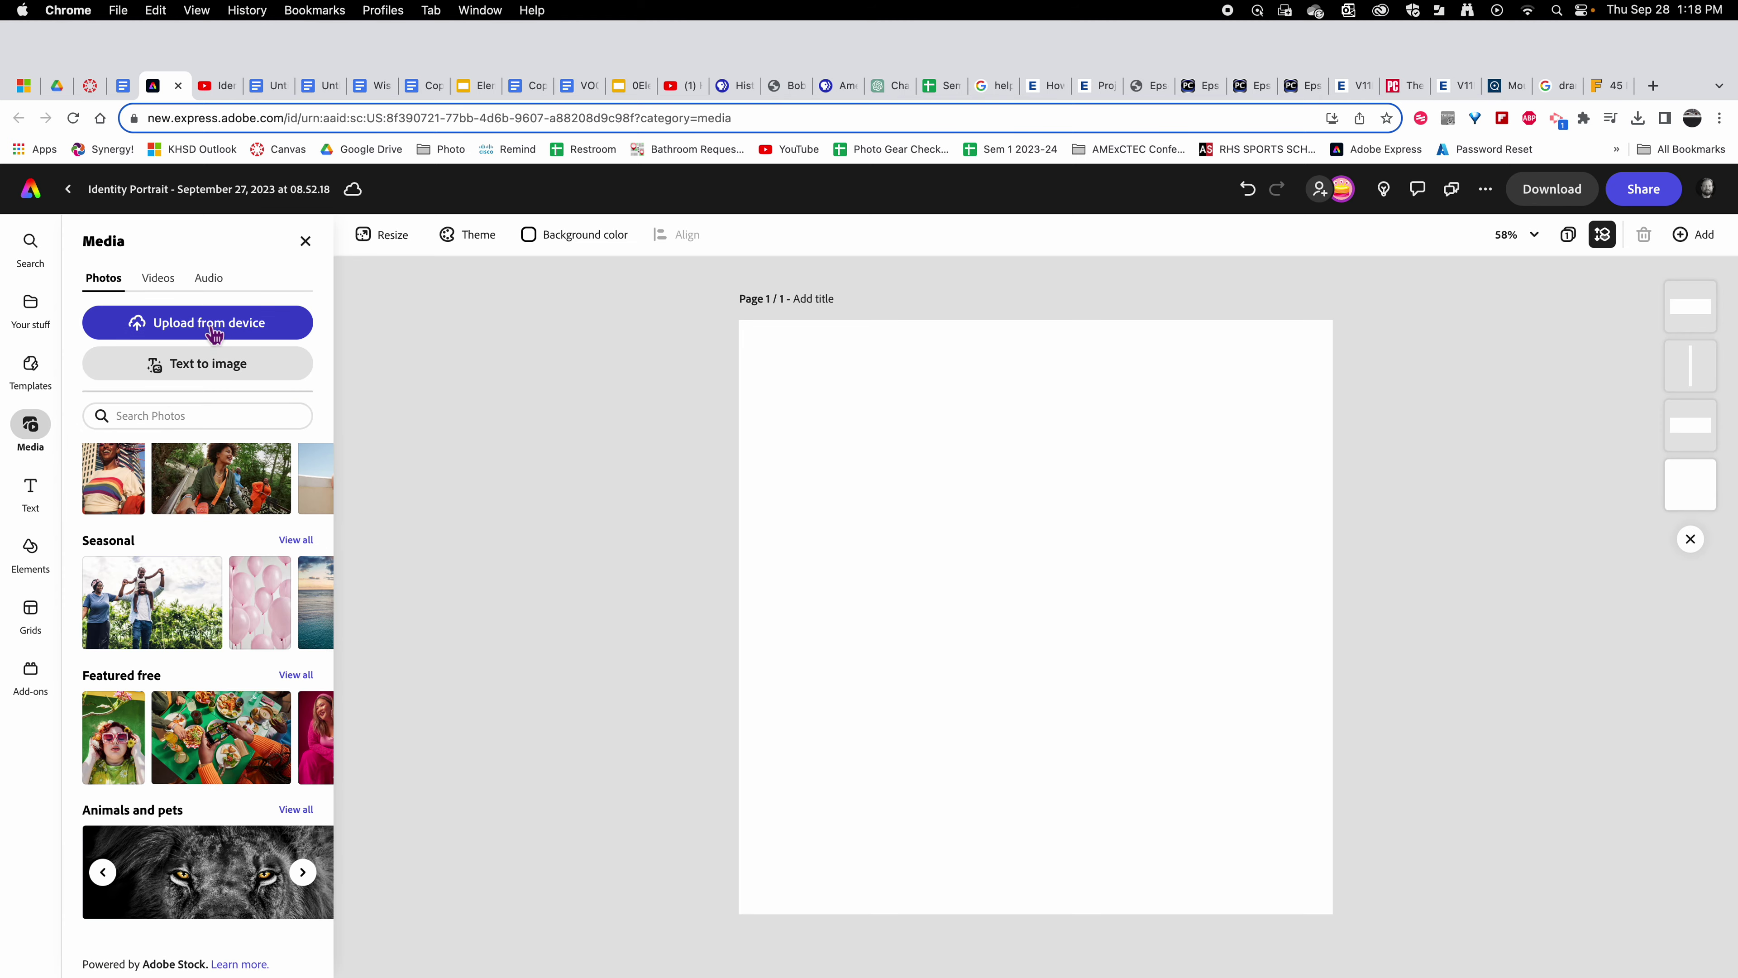
left_click(206, 334)
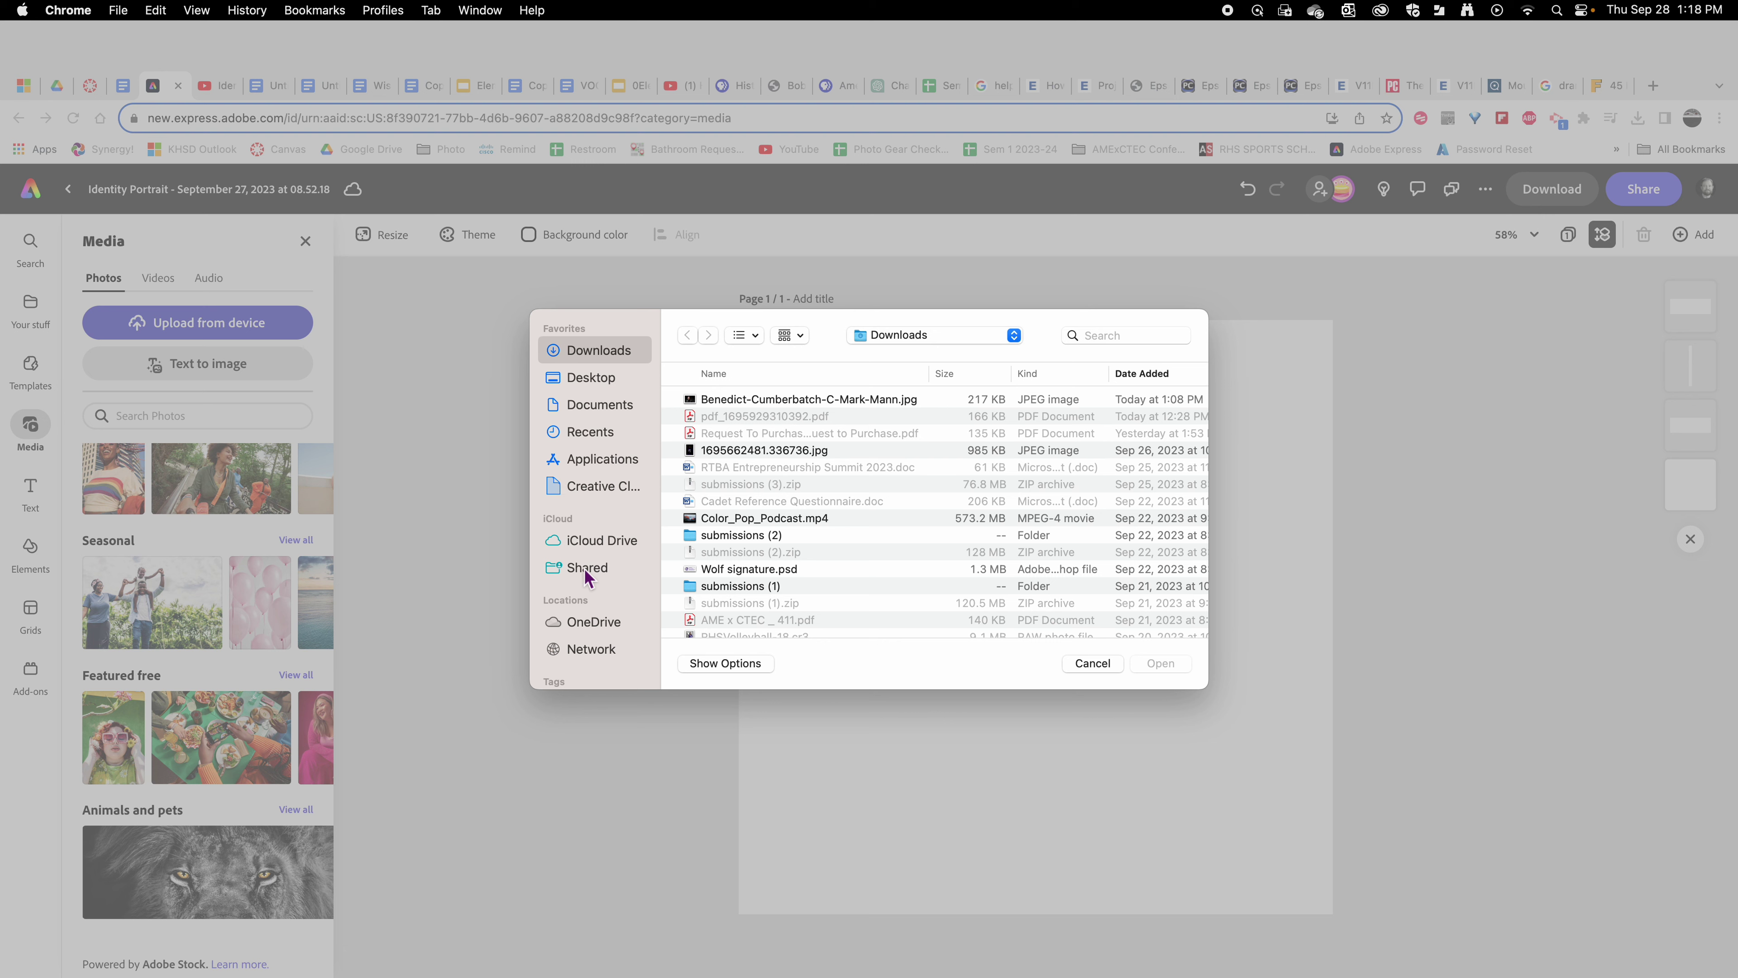
left_click(590, 626)
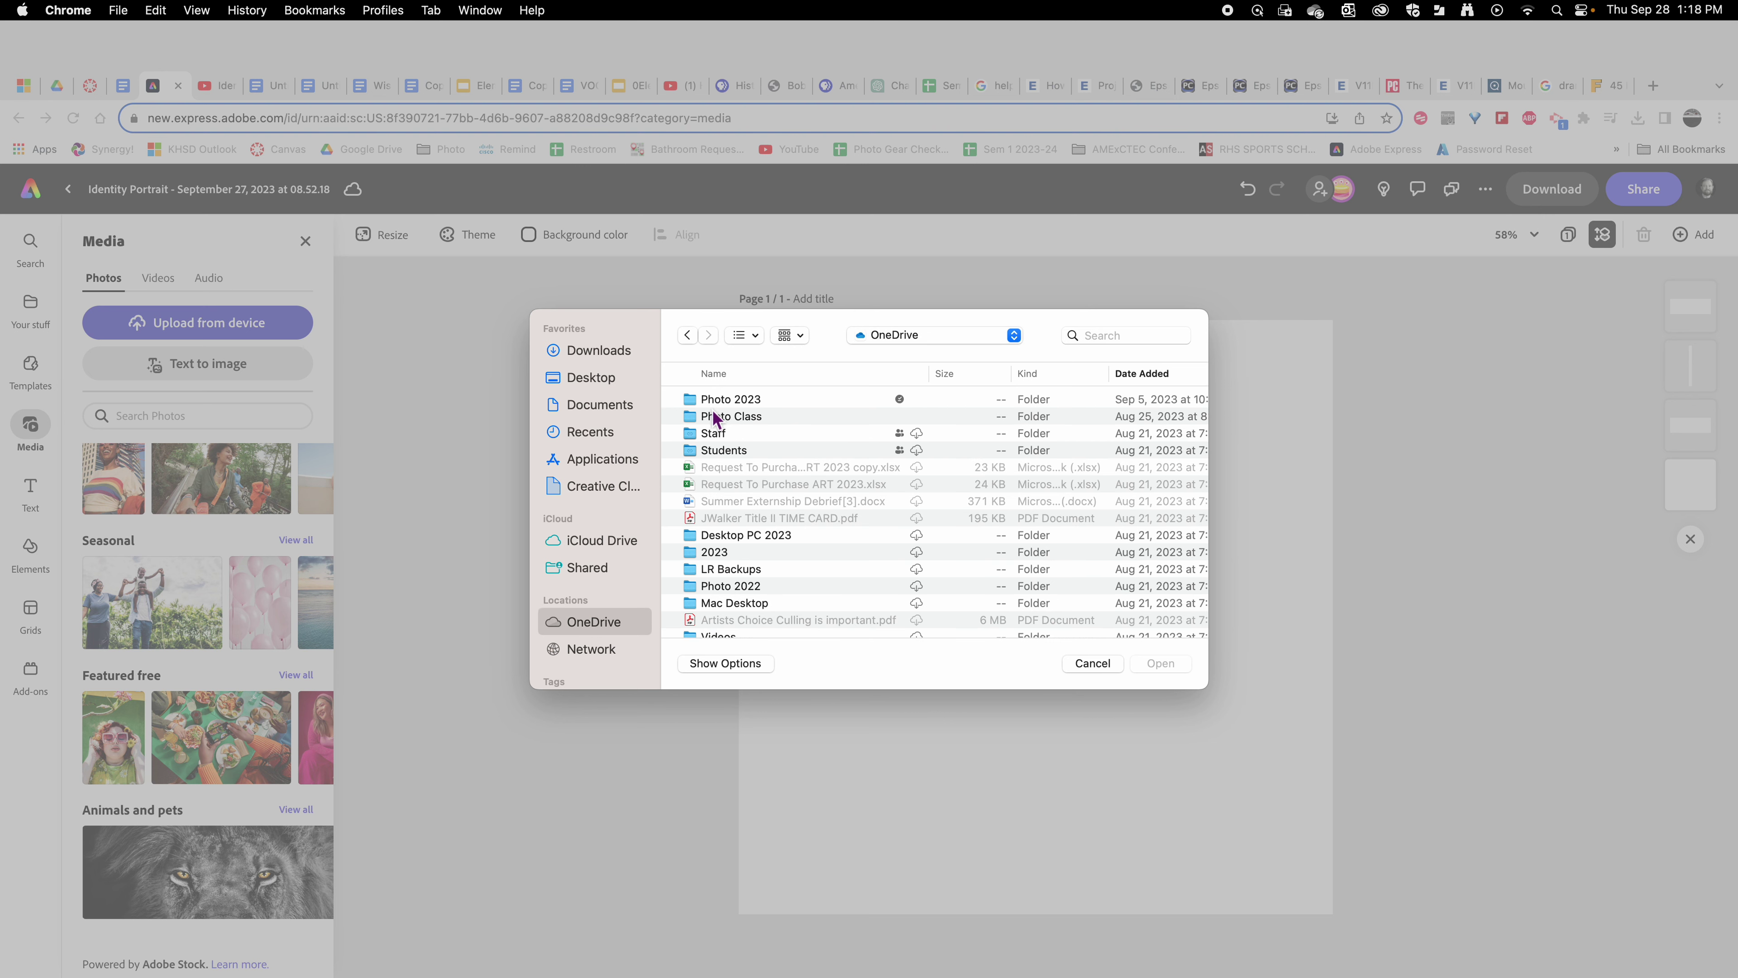
double_click(740, 399)
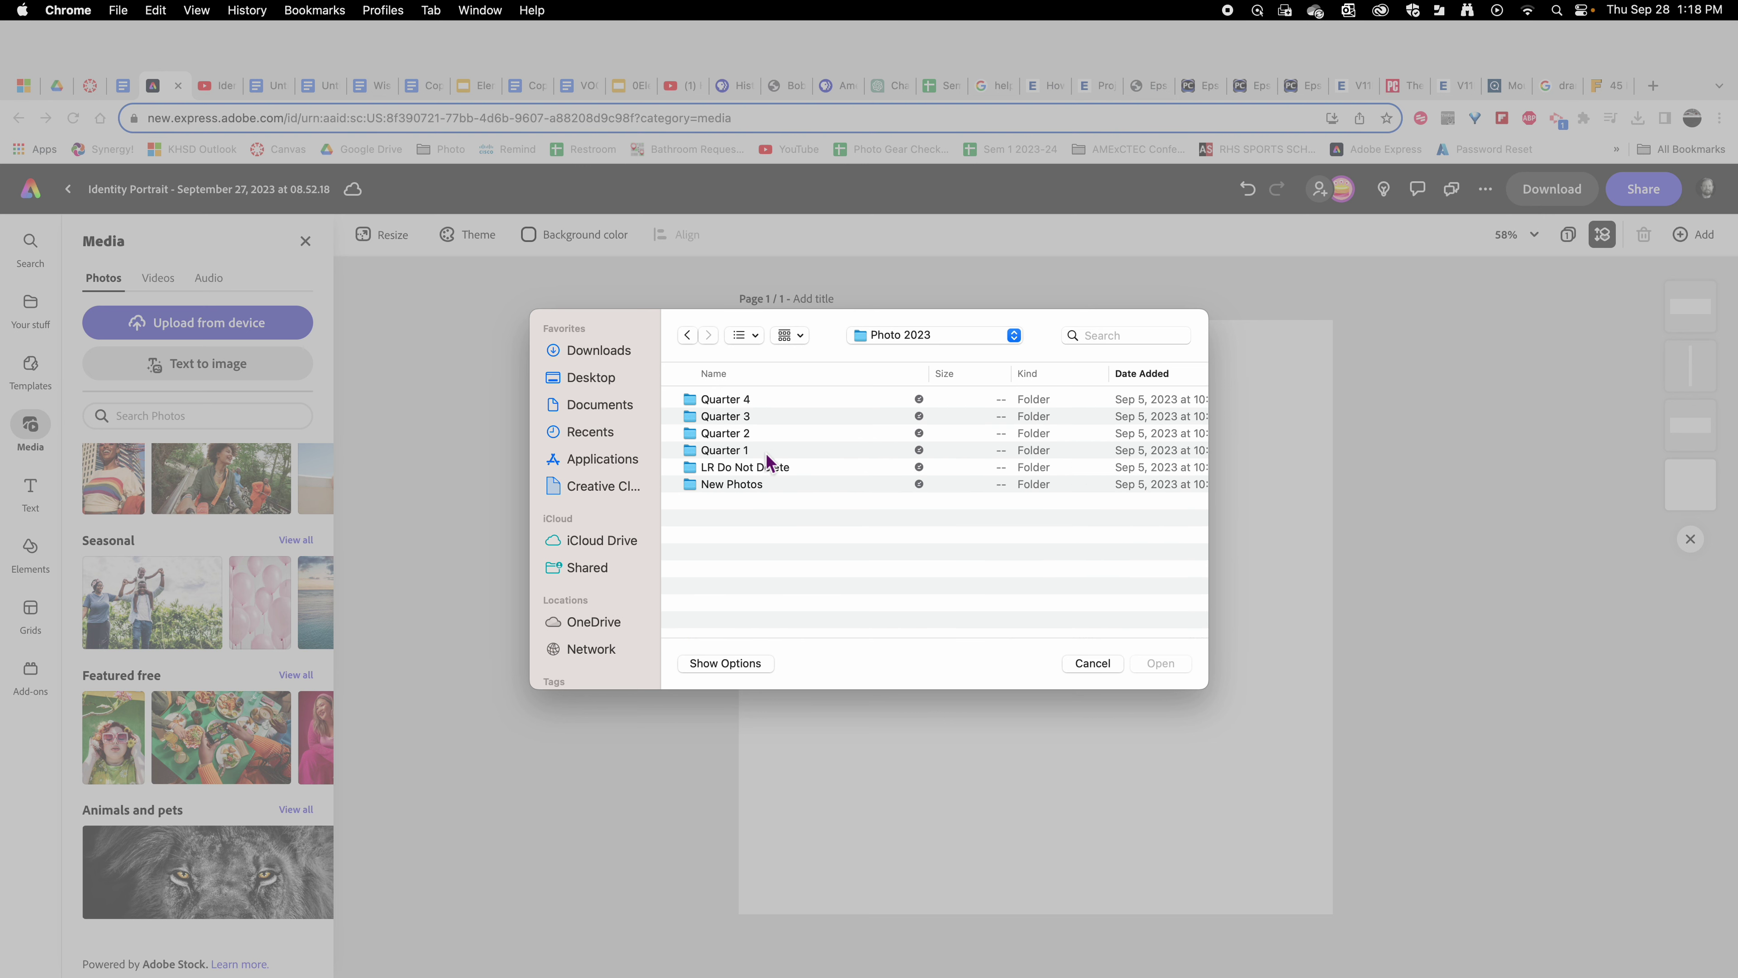
double_click(749, 449)
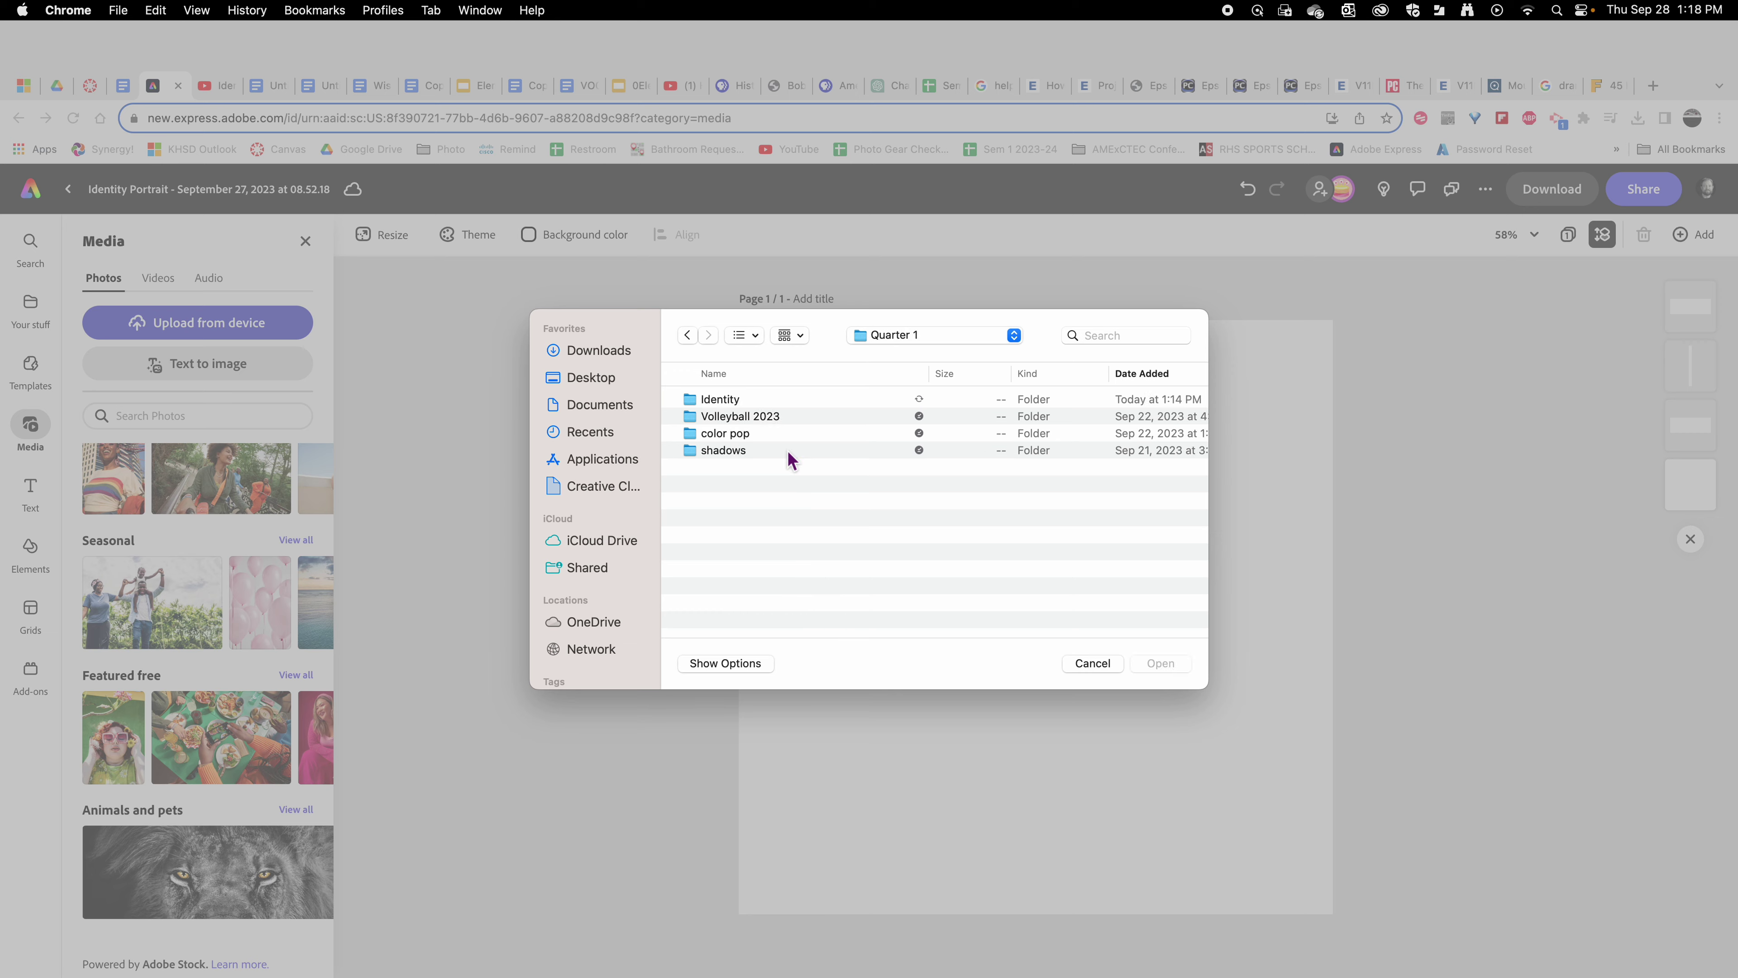
double_click(729, 404)
double_click(761, 401)
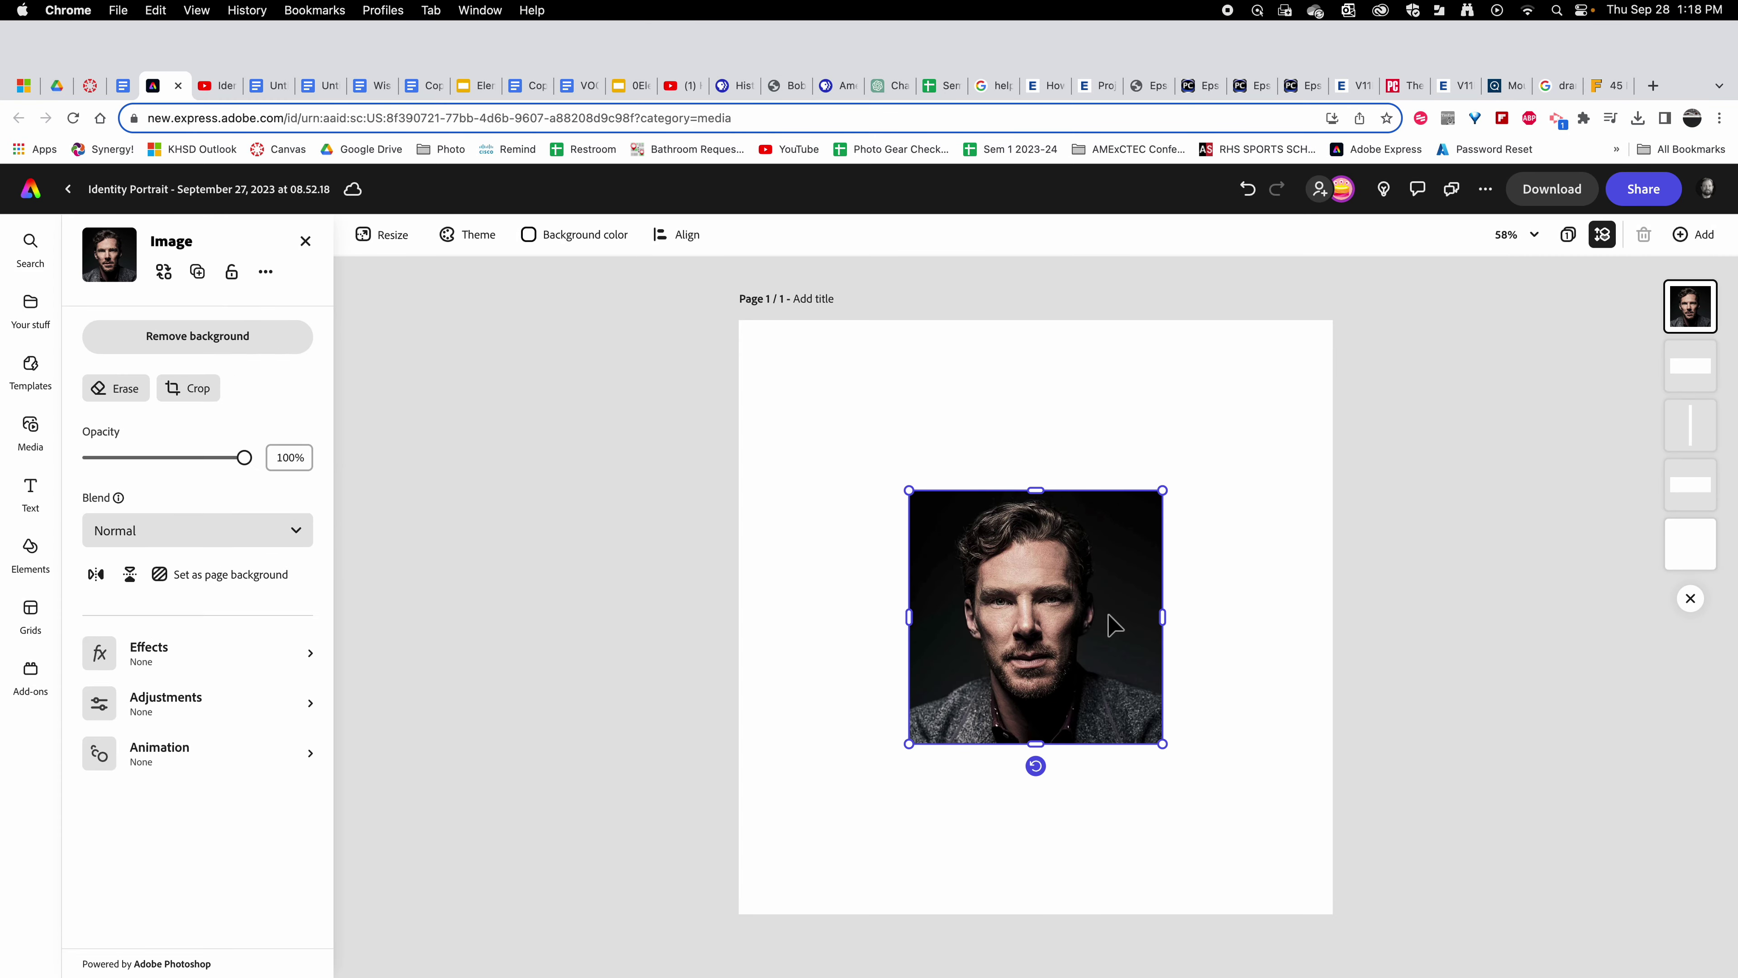
- Enlarge the portrait from its corners and shift it until it overflows every page edge
left_click_drag(1162, 490, 1331, 322)
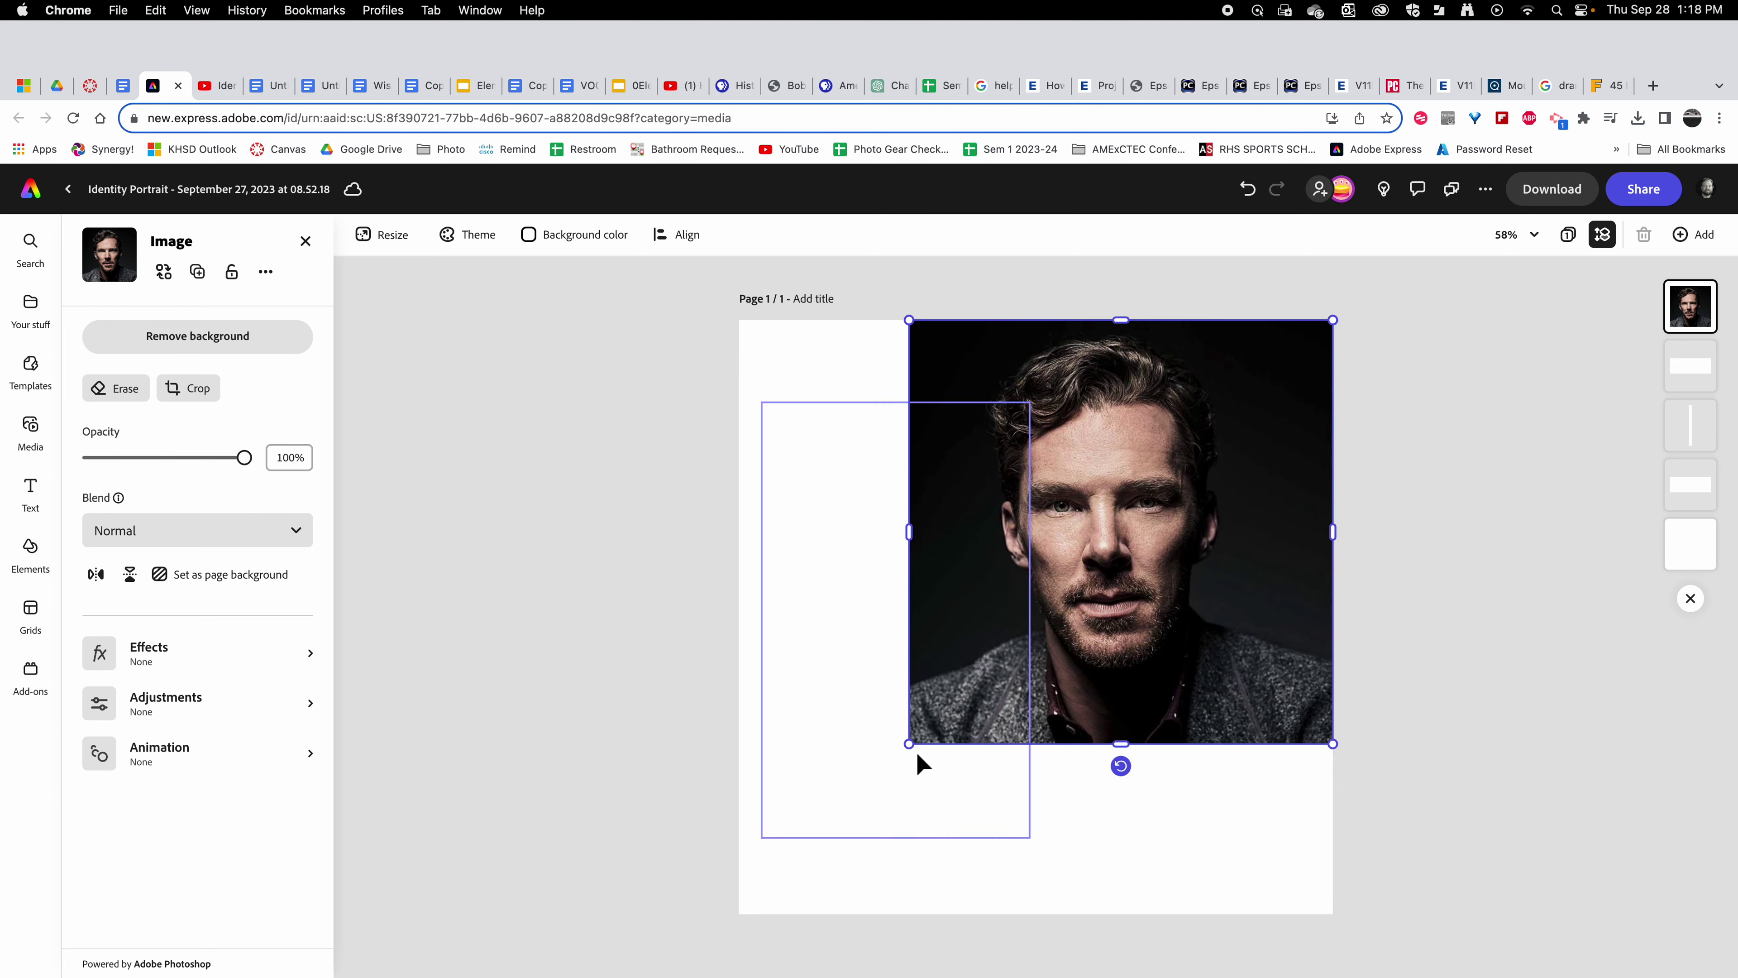
left_click_drag(909, 744, 736, 912)
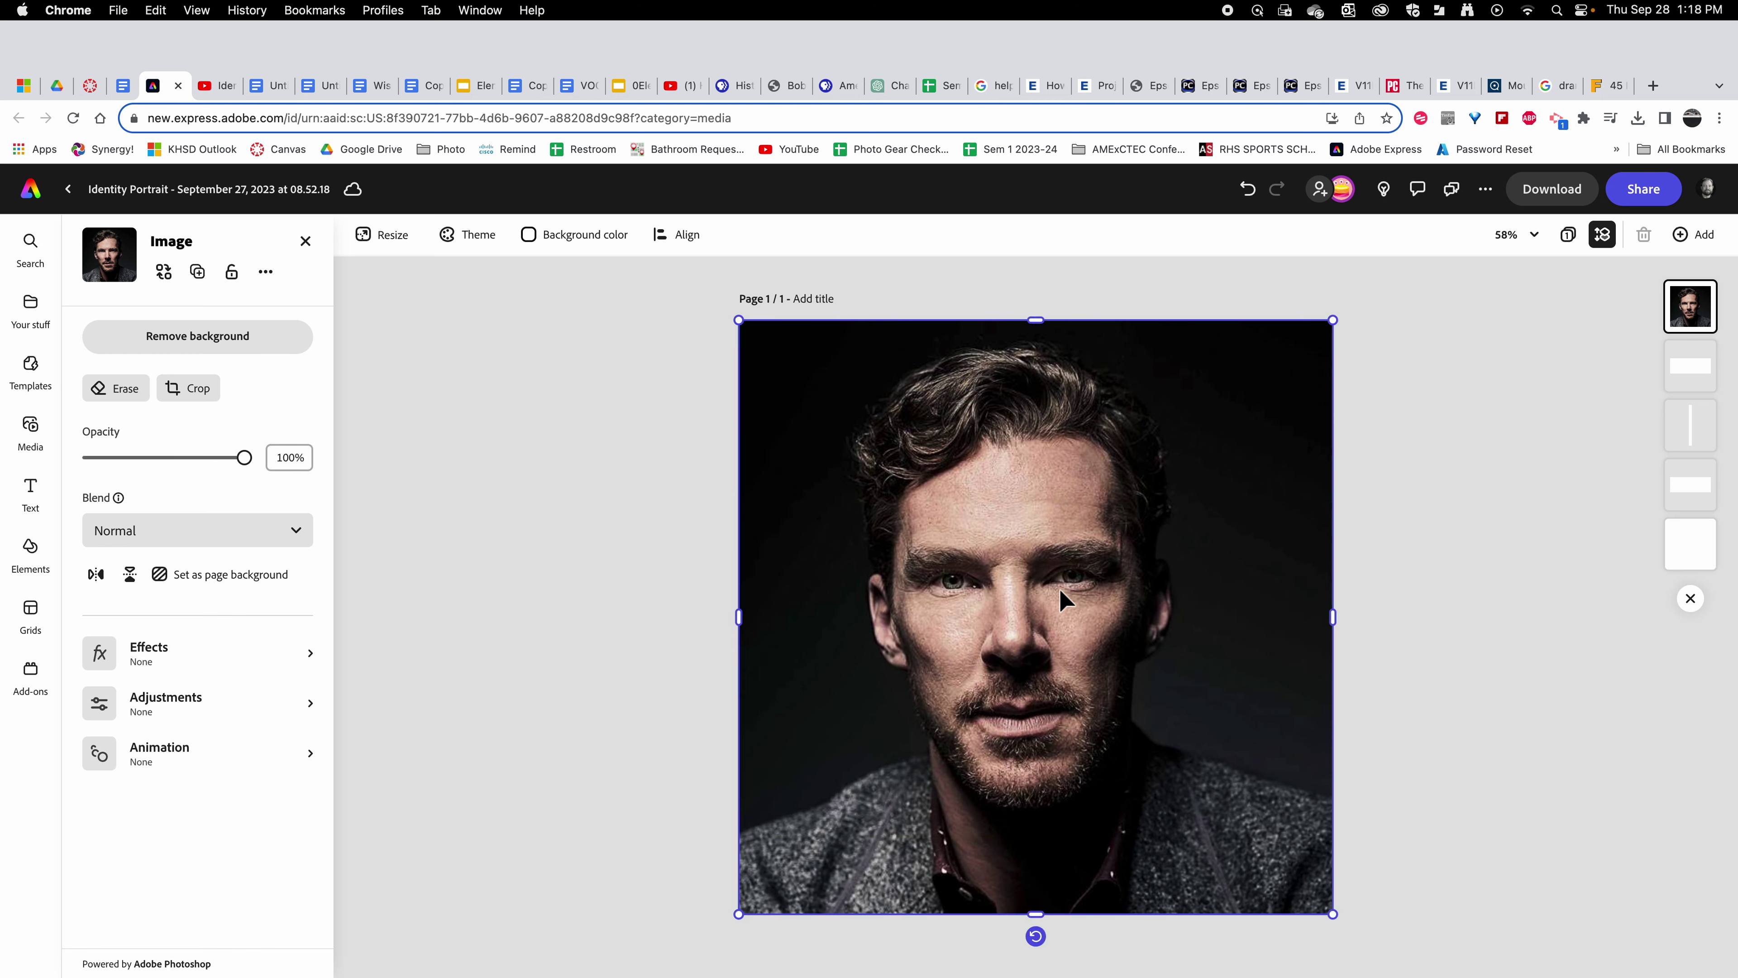
left_click_drag(1332, 320, 1365, 288)
left_click_drag(1180, 590, 1191, 621)
left_click_drag(749, 945, 710, 959)
left_click_drag(1033, 674, 1046, 667)
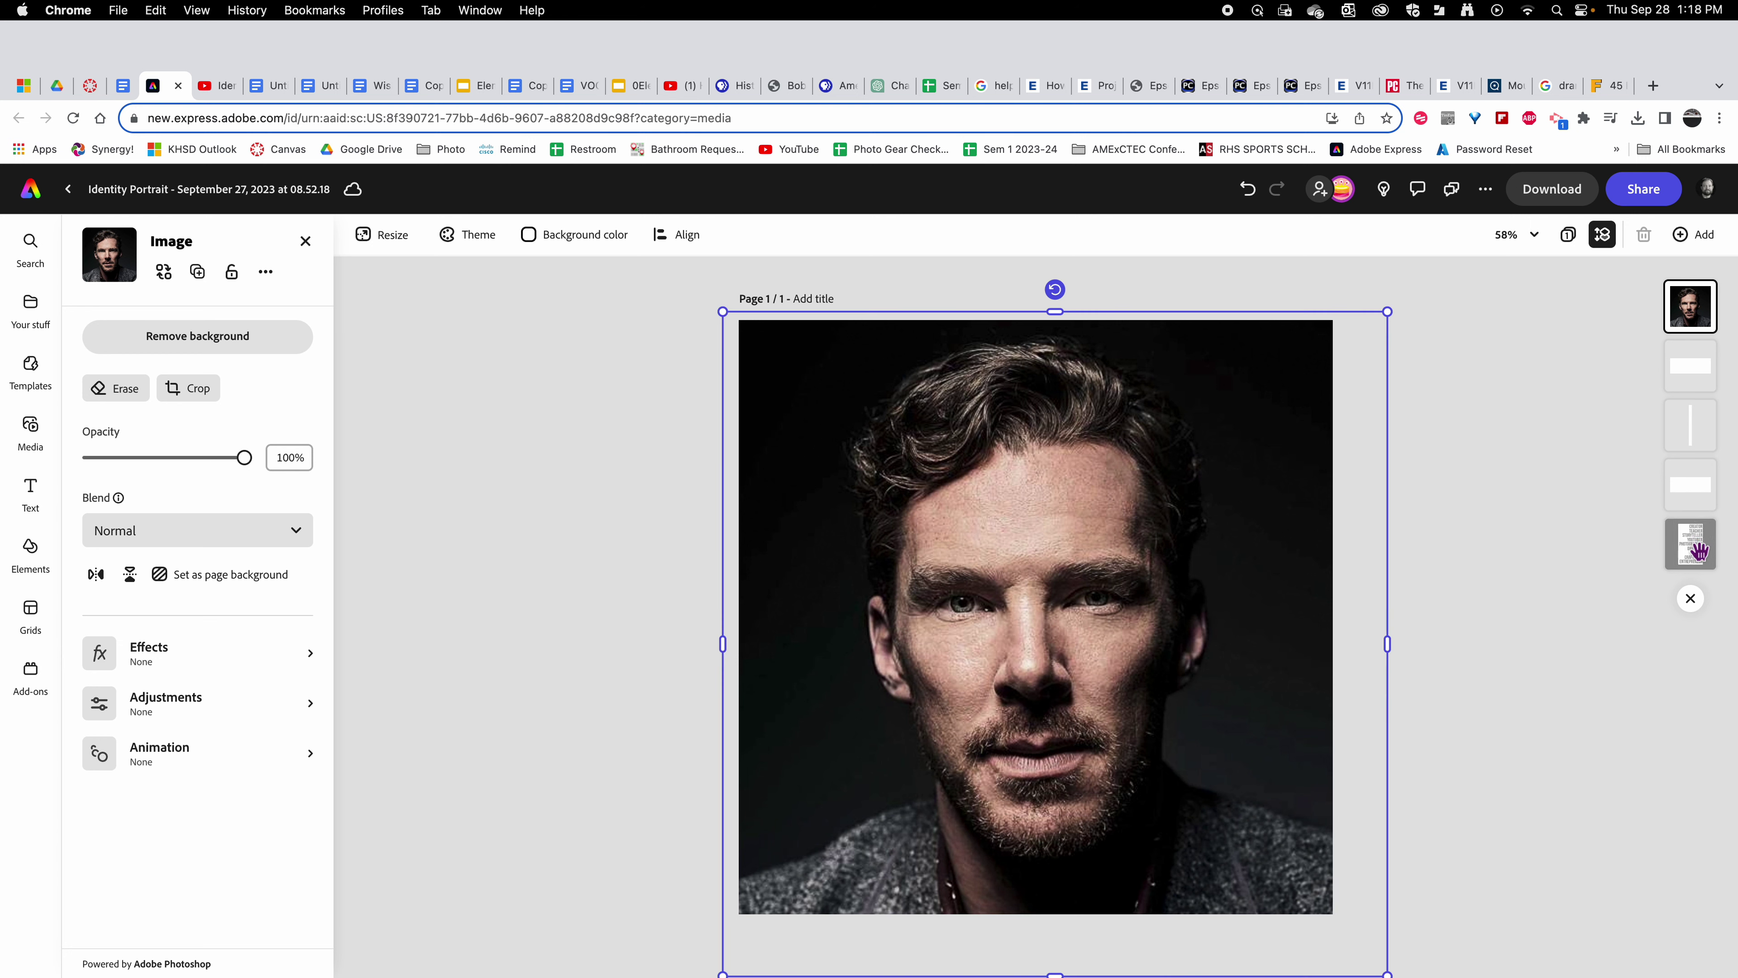
- Move the portrait to the bottom of the Layers list and nudge it slightly right
left_click(1702, 309)
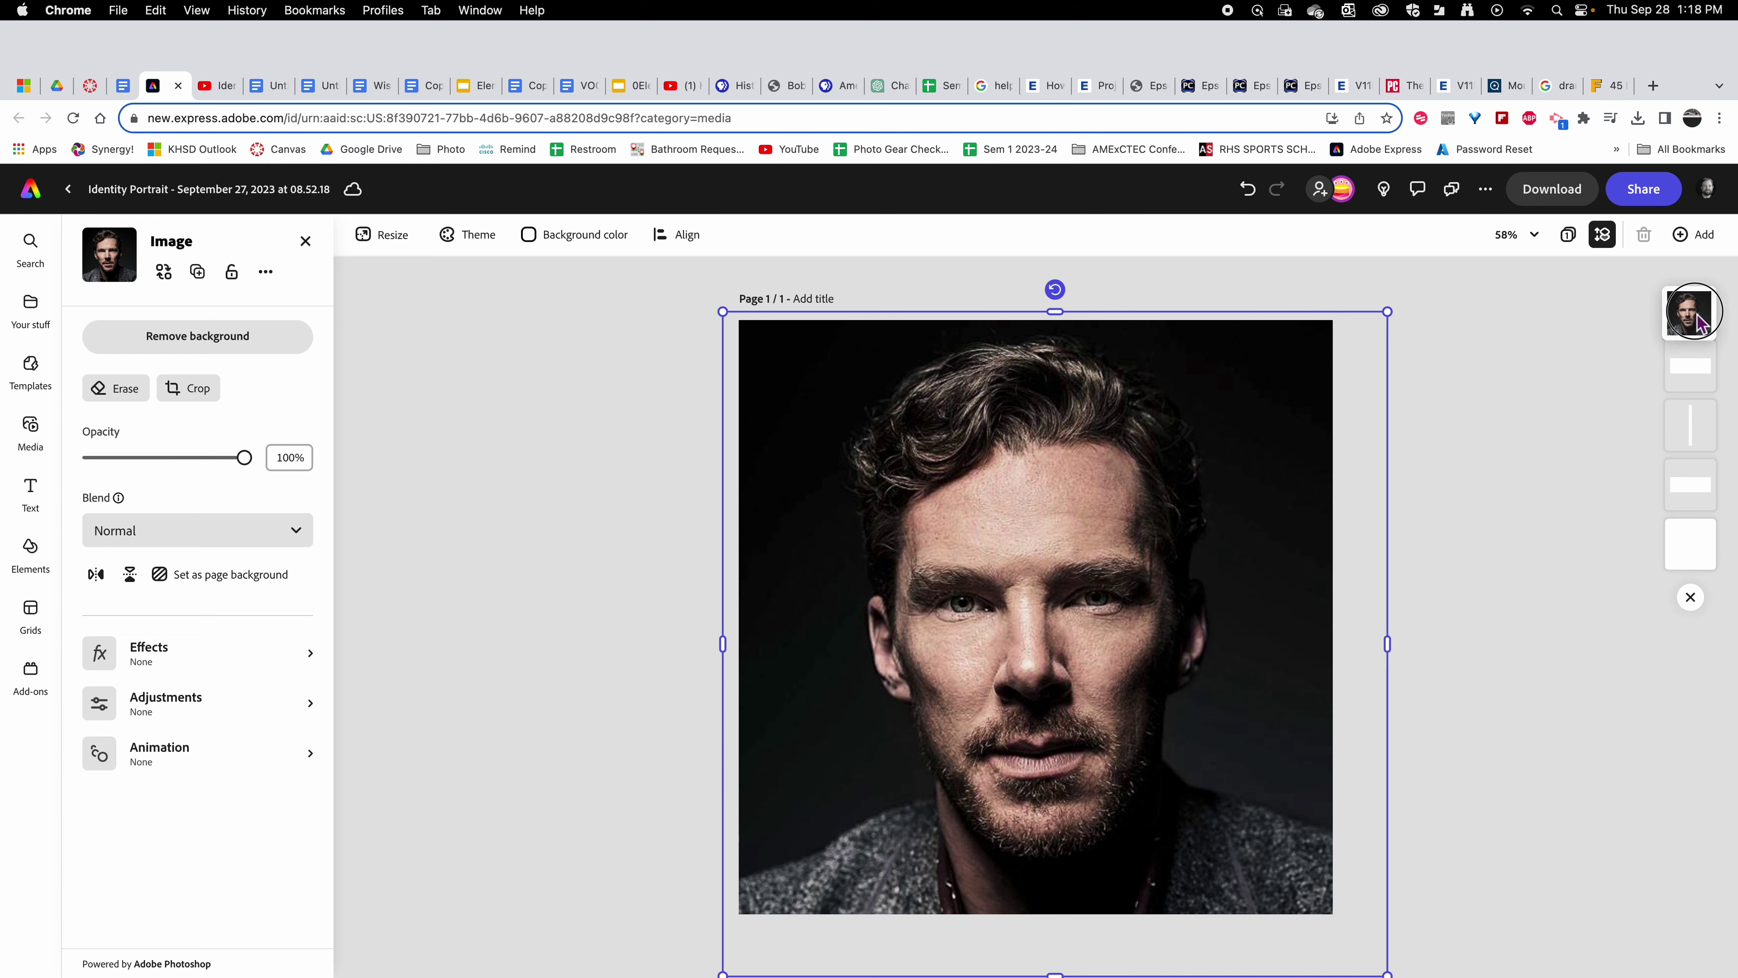
left_click_drag(1697, 322, 1700, 533)
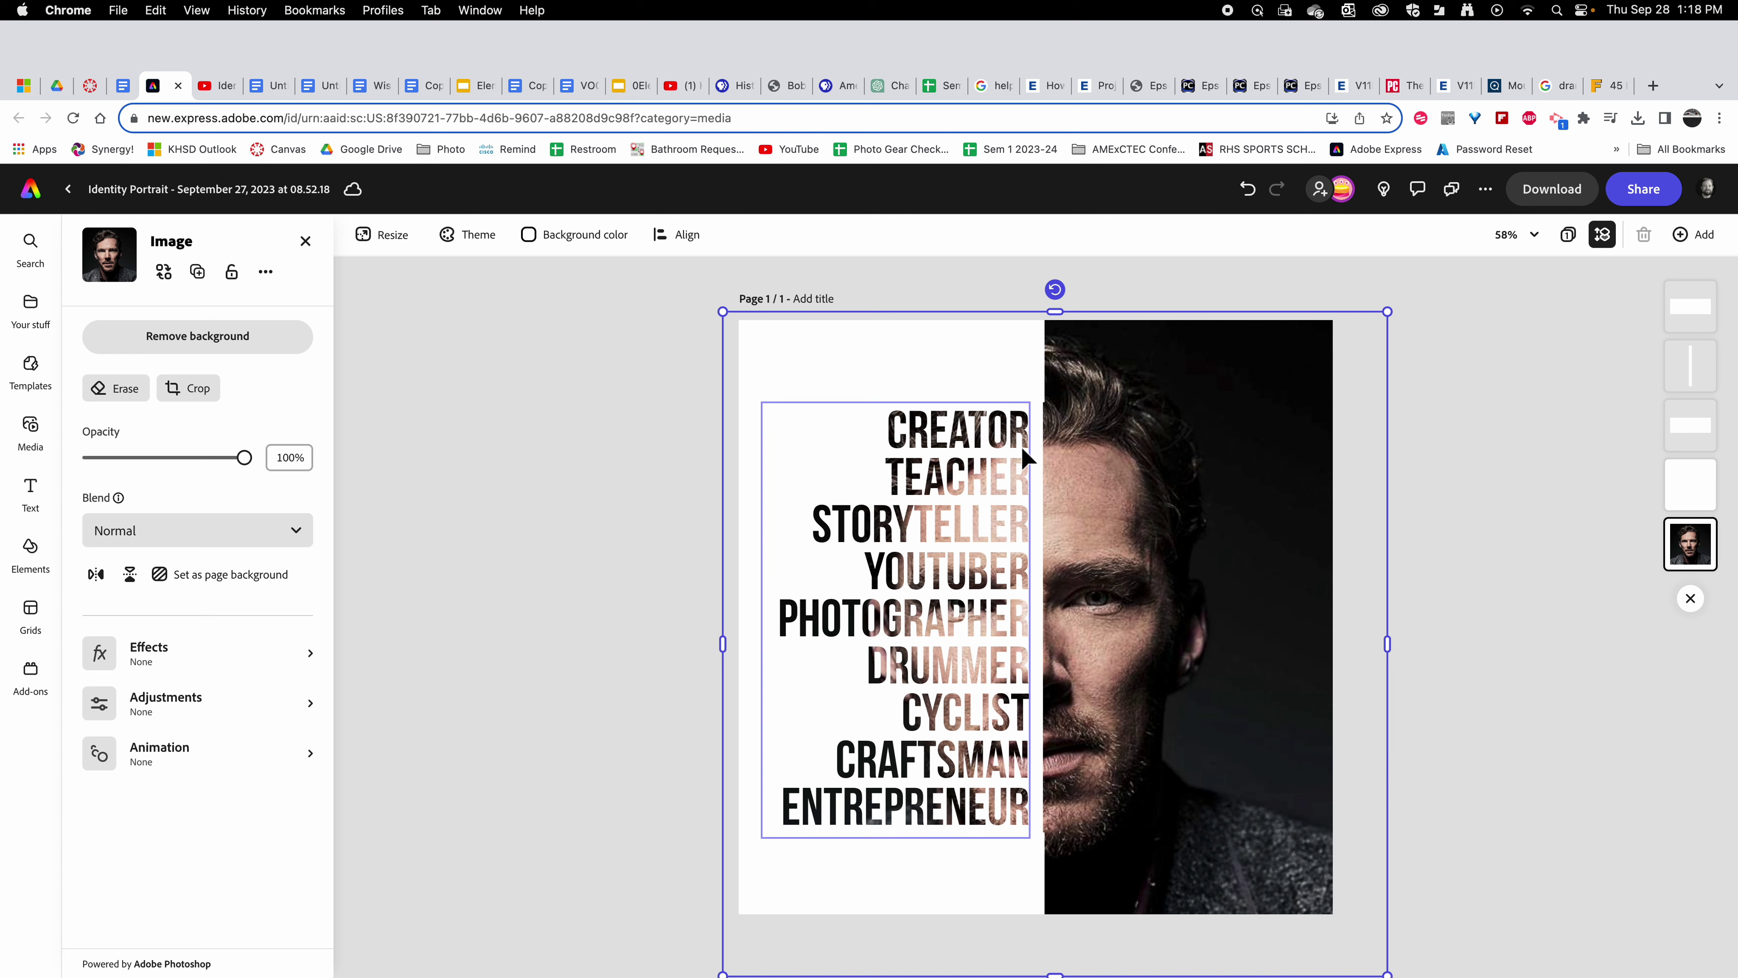
left_click_drag(1136, 471, 1148, 473)
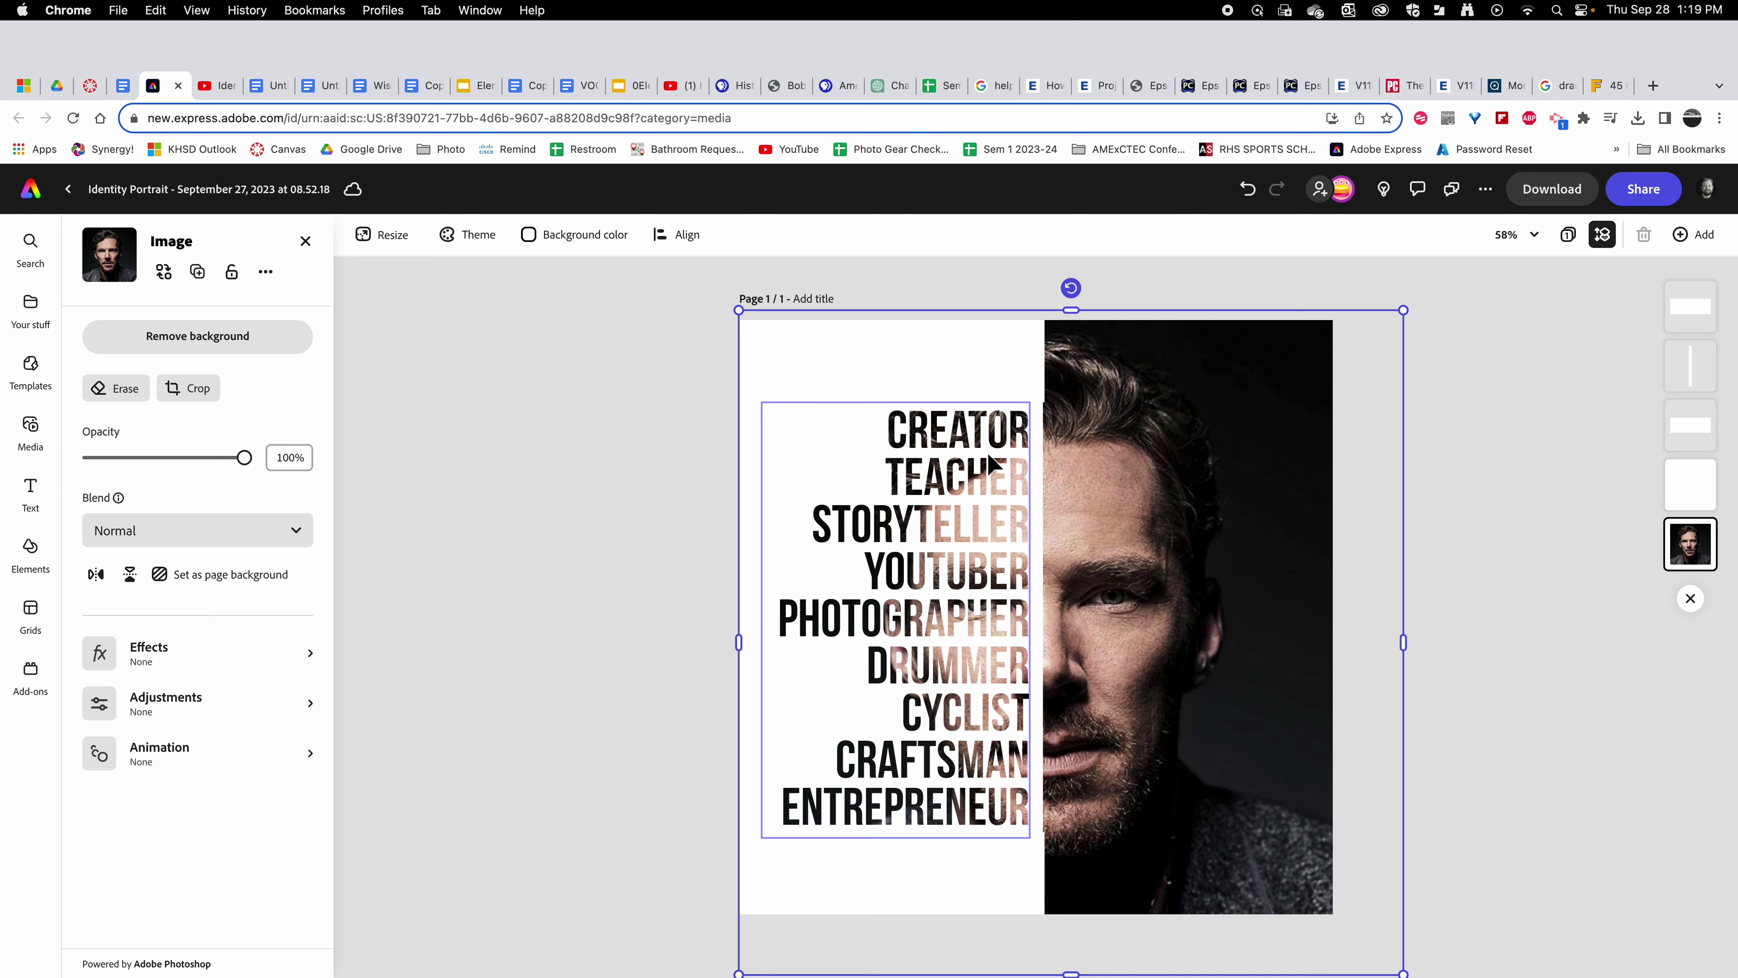
- In the word column's text, delete letters to cut PHOTOGRAPHER to PHOTOG and shorten ENTREPRENEUR
left_click(975, 491)
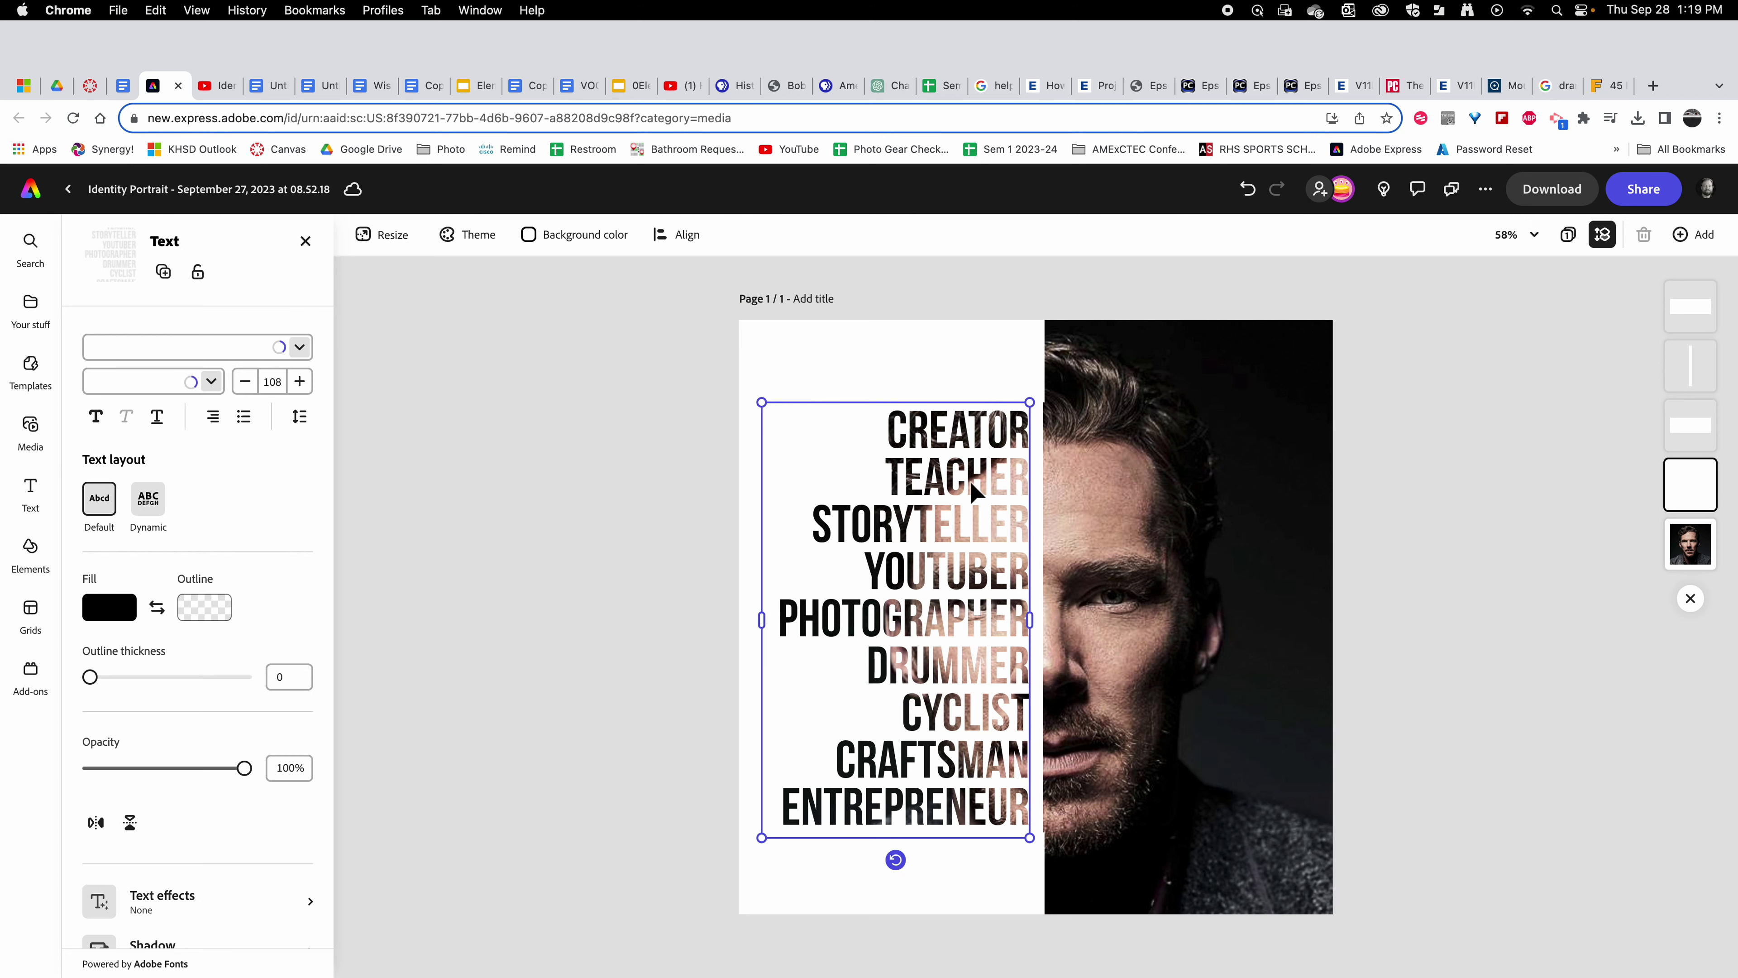
double_click(953, 444)
left_click(910, 443)
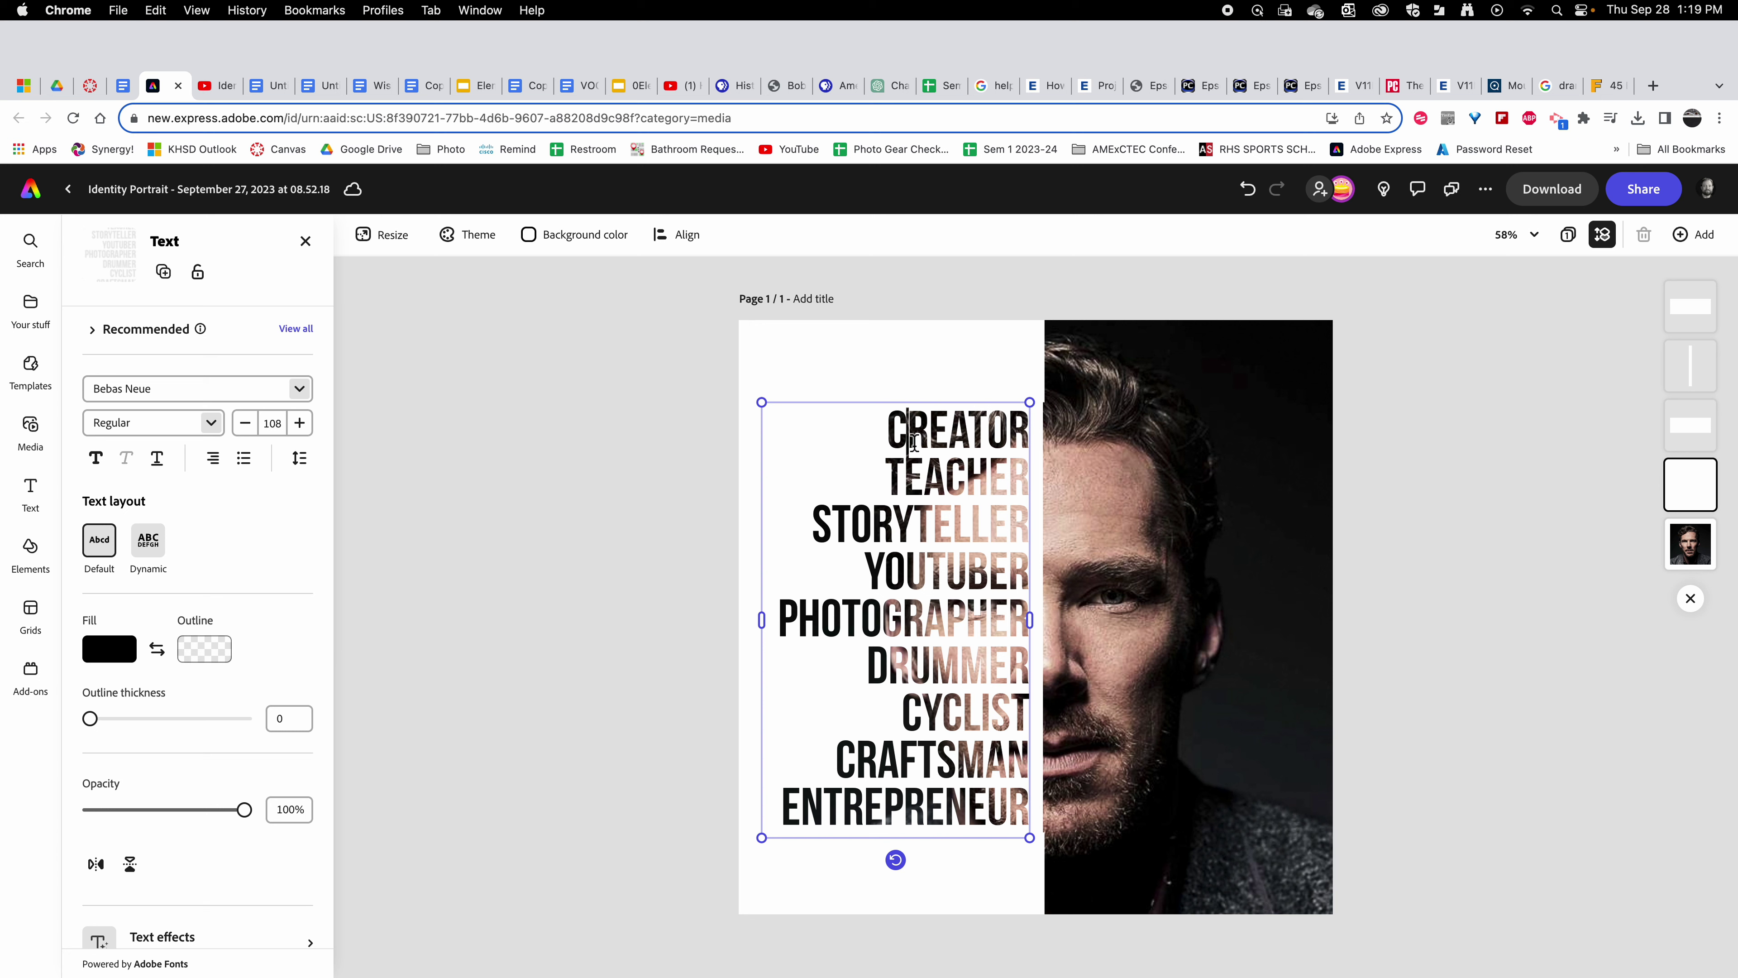
left_click(787, 618)
key("Right")
key("Right")
key("Right")
key("Right")
key("Right")
key("Right")
key("Right")
key("Right")
key("Right")
key("Right")
key("Right")
key("Right")
key("Right")
key("BackSpace")
key("BackSpace")
key("BackSpace")
key("BackSpace")
key("BackSpace")
key("BackSpace")
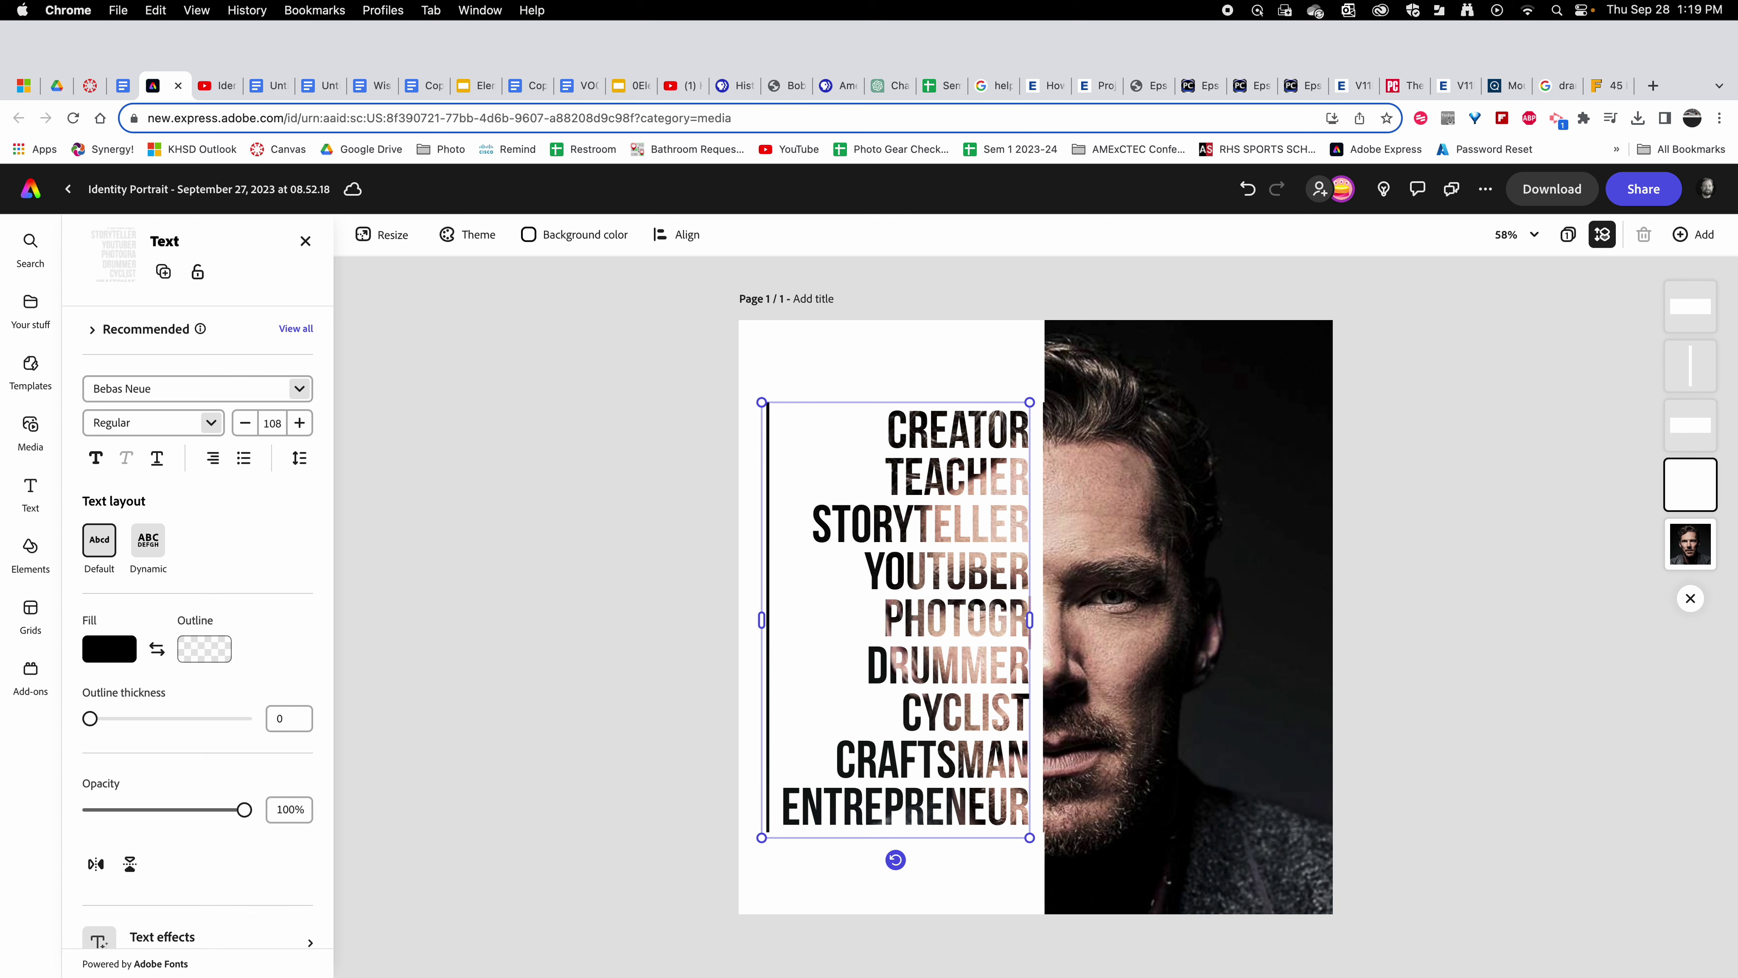
left_click(958, 809)
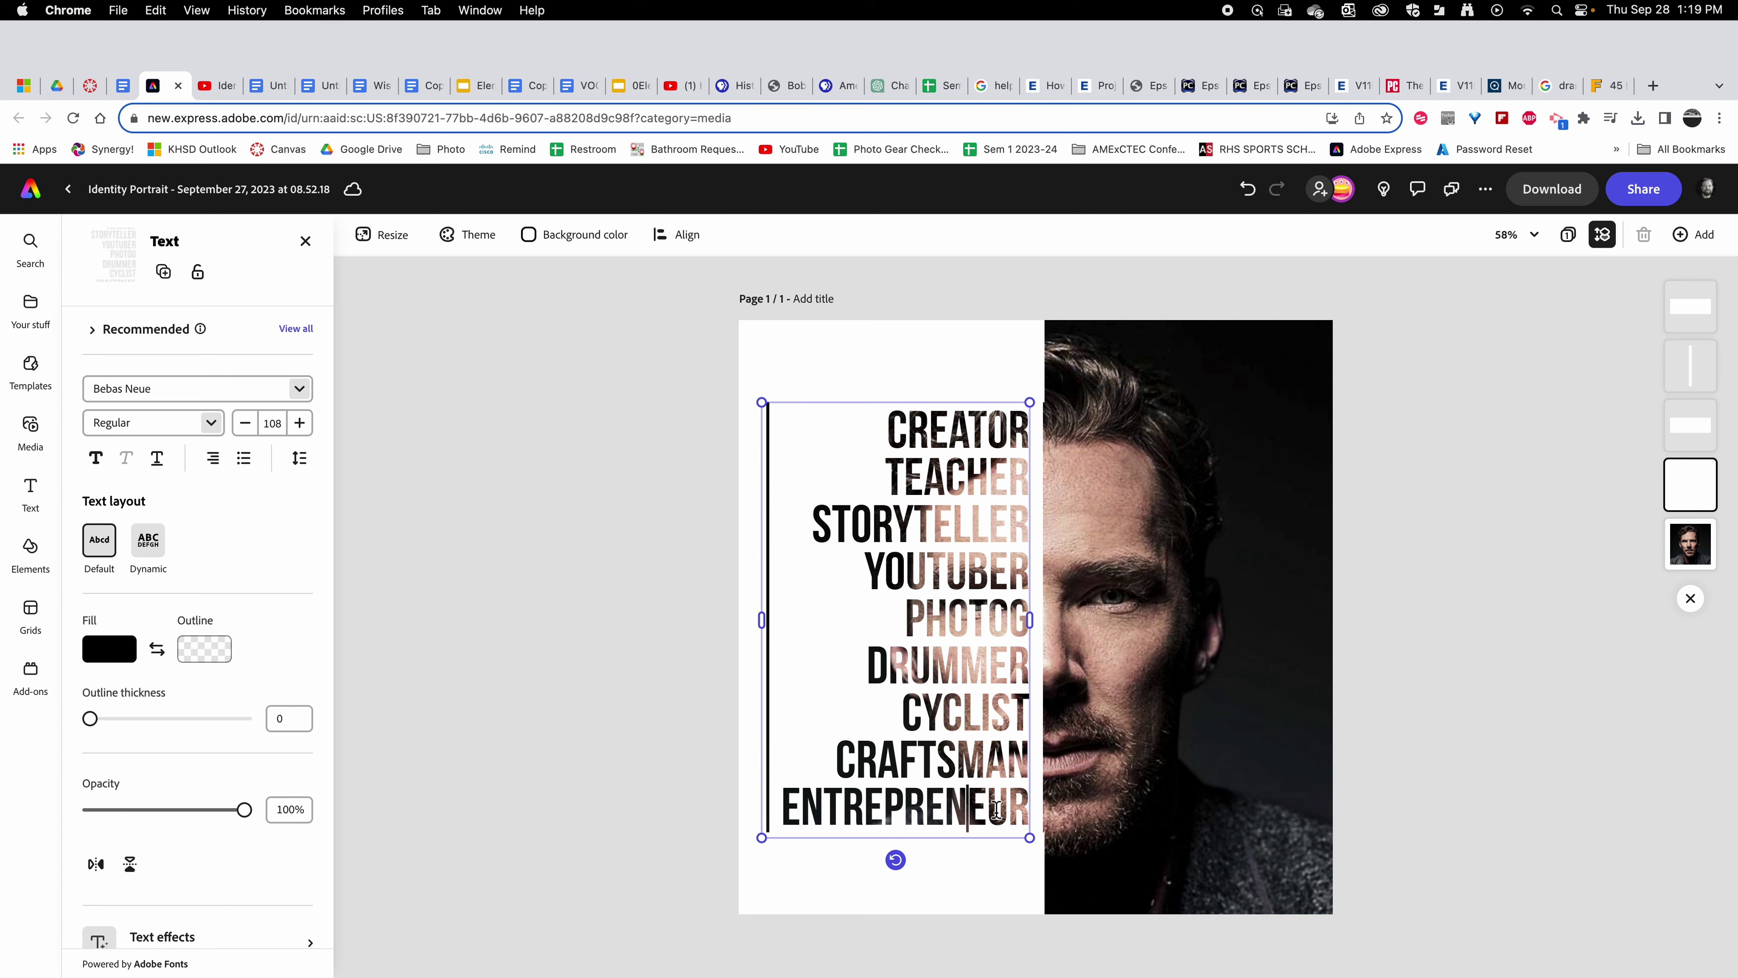
key("BackSpace")
key("BackSpace")
key("BackSpace")
key("BackSpace")
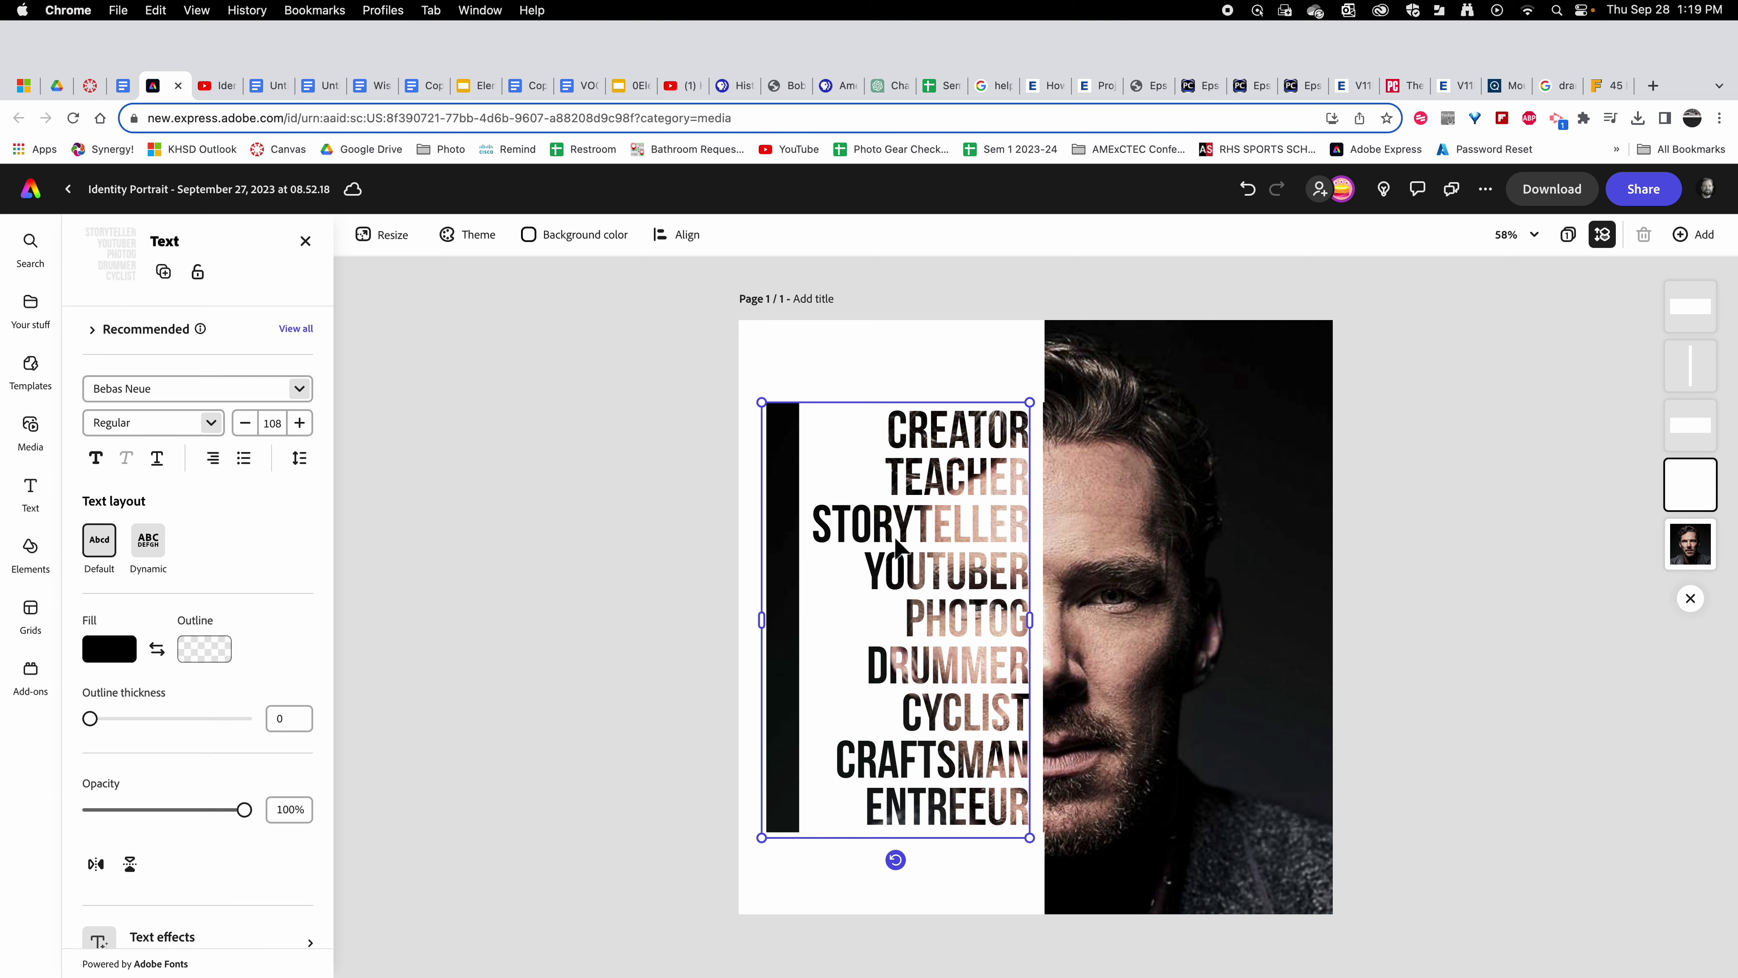
left_click(870, 354)
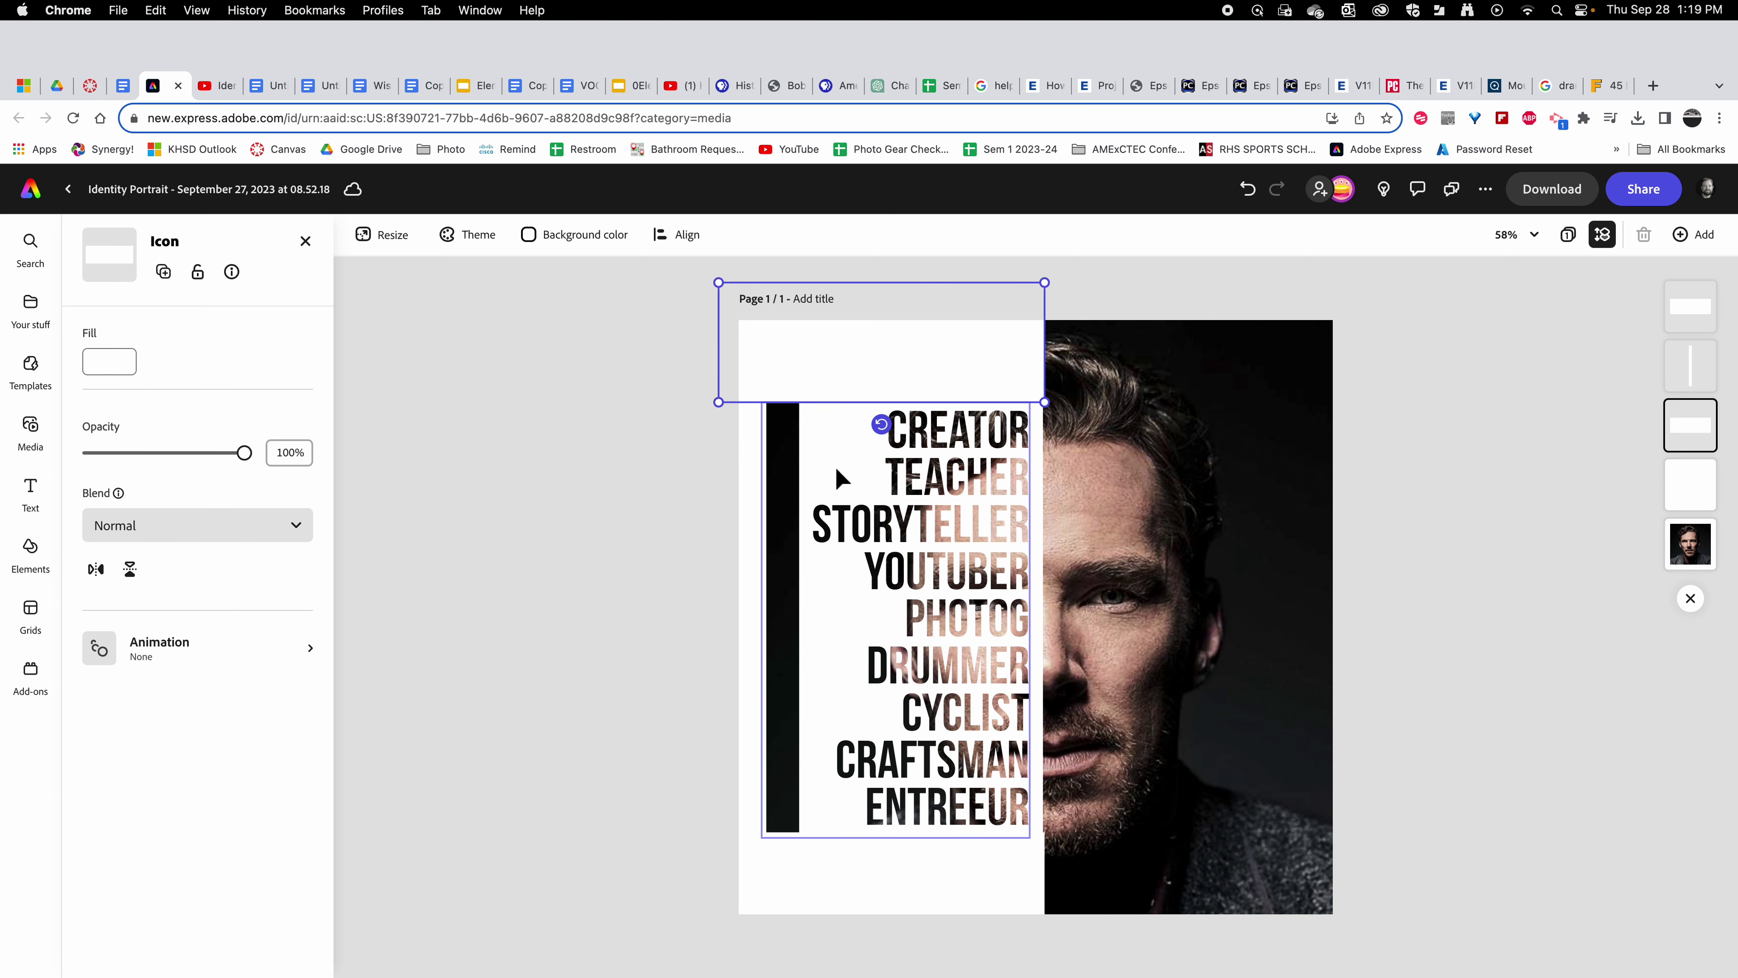
- Duplicate the thin white bar twice and drag both copies over the black strip beside the words
left_click(752, 502)
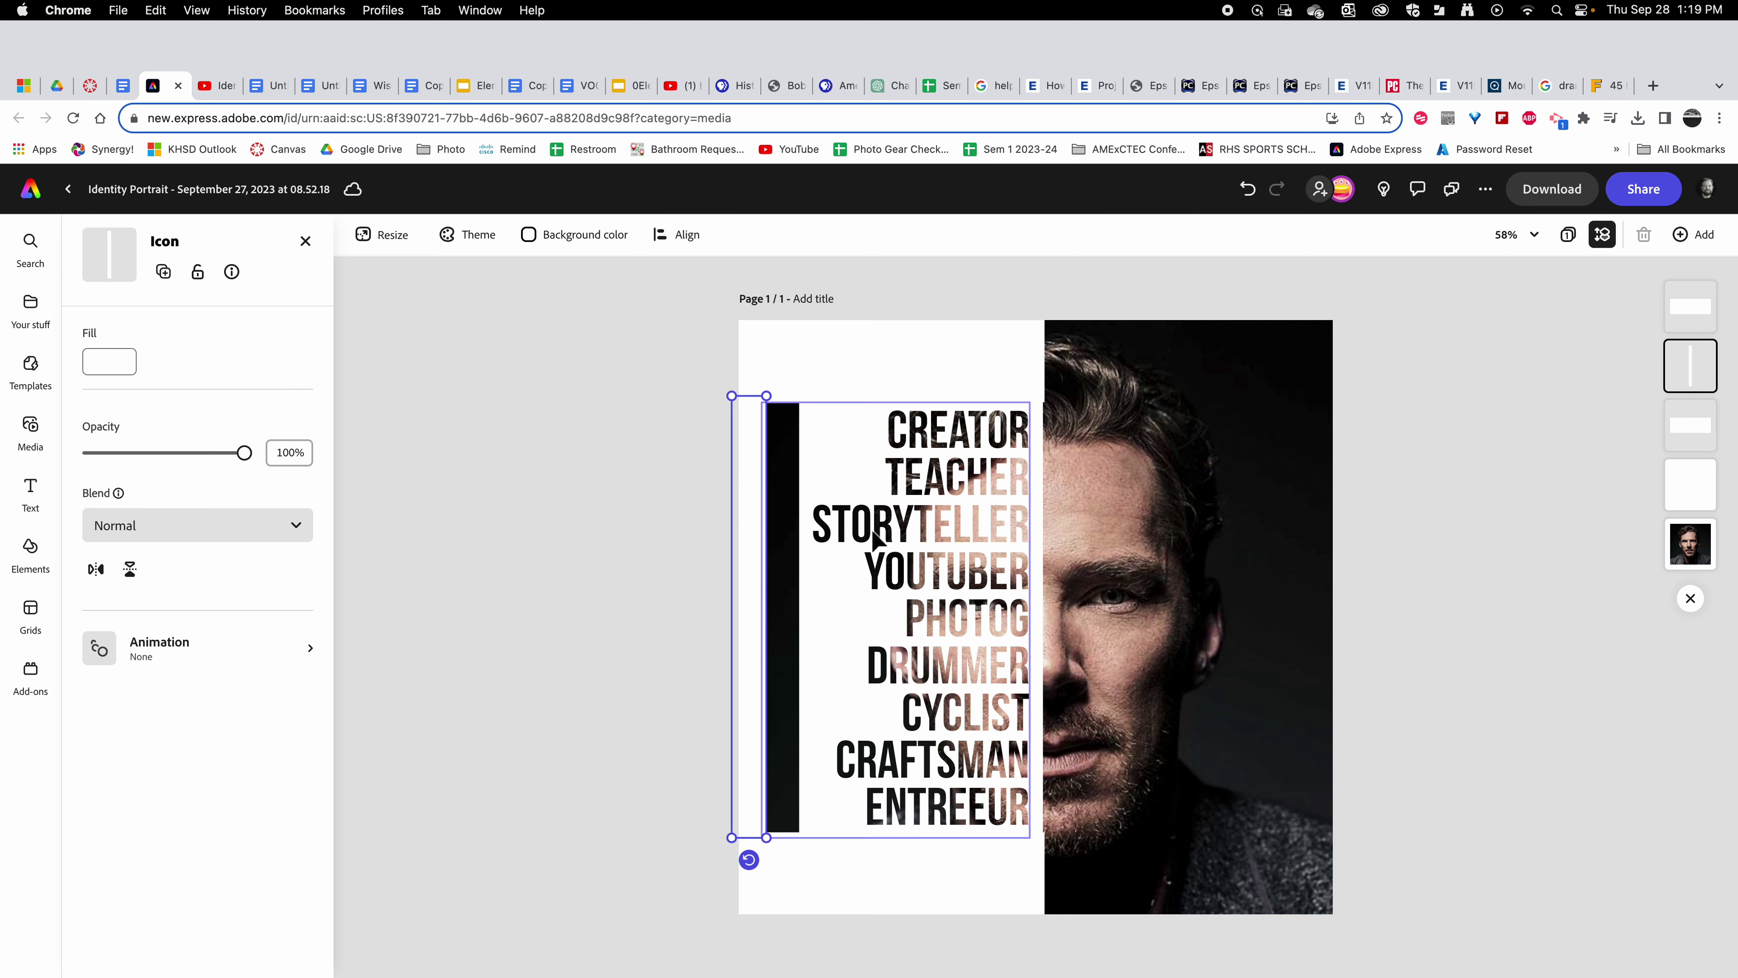
left_click(744, 586)
left_click(750, 594)
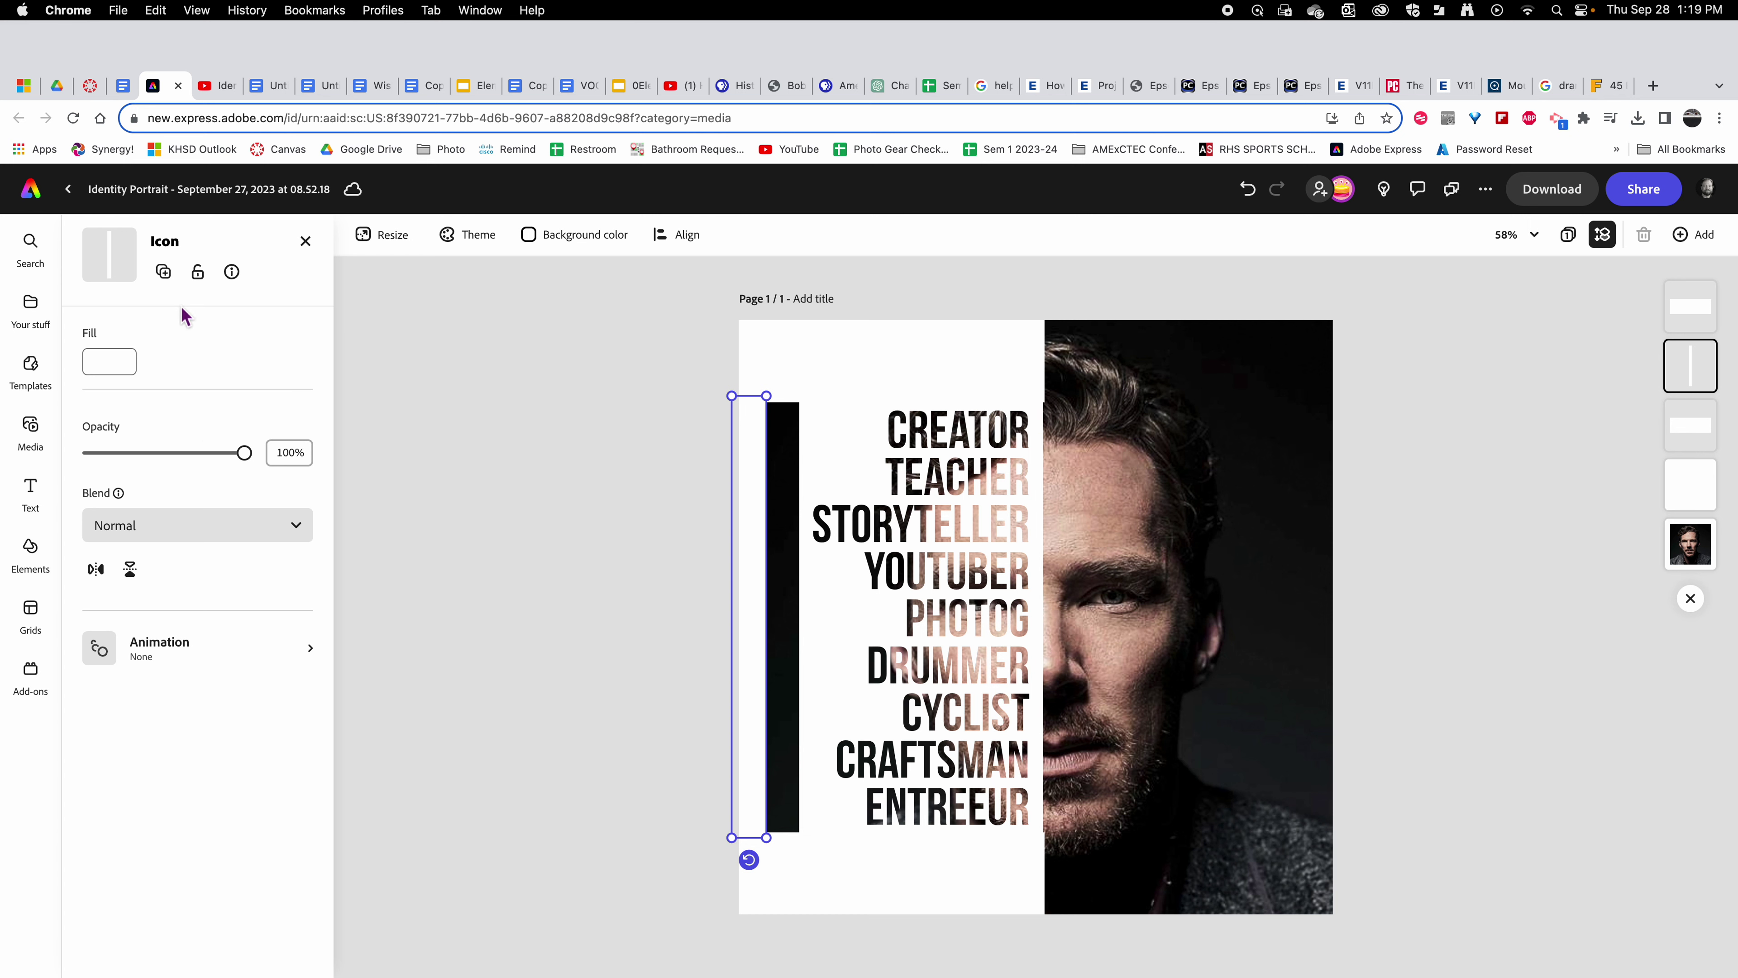
left_click(164, 272)
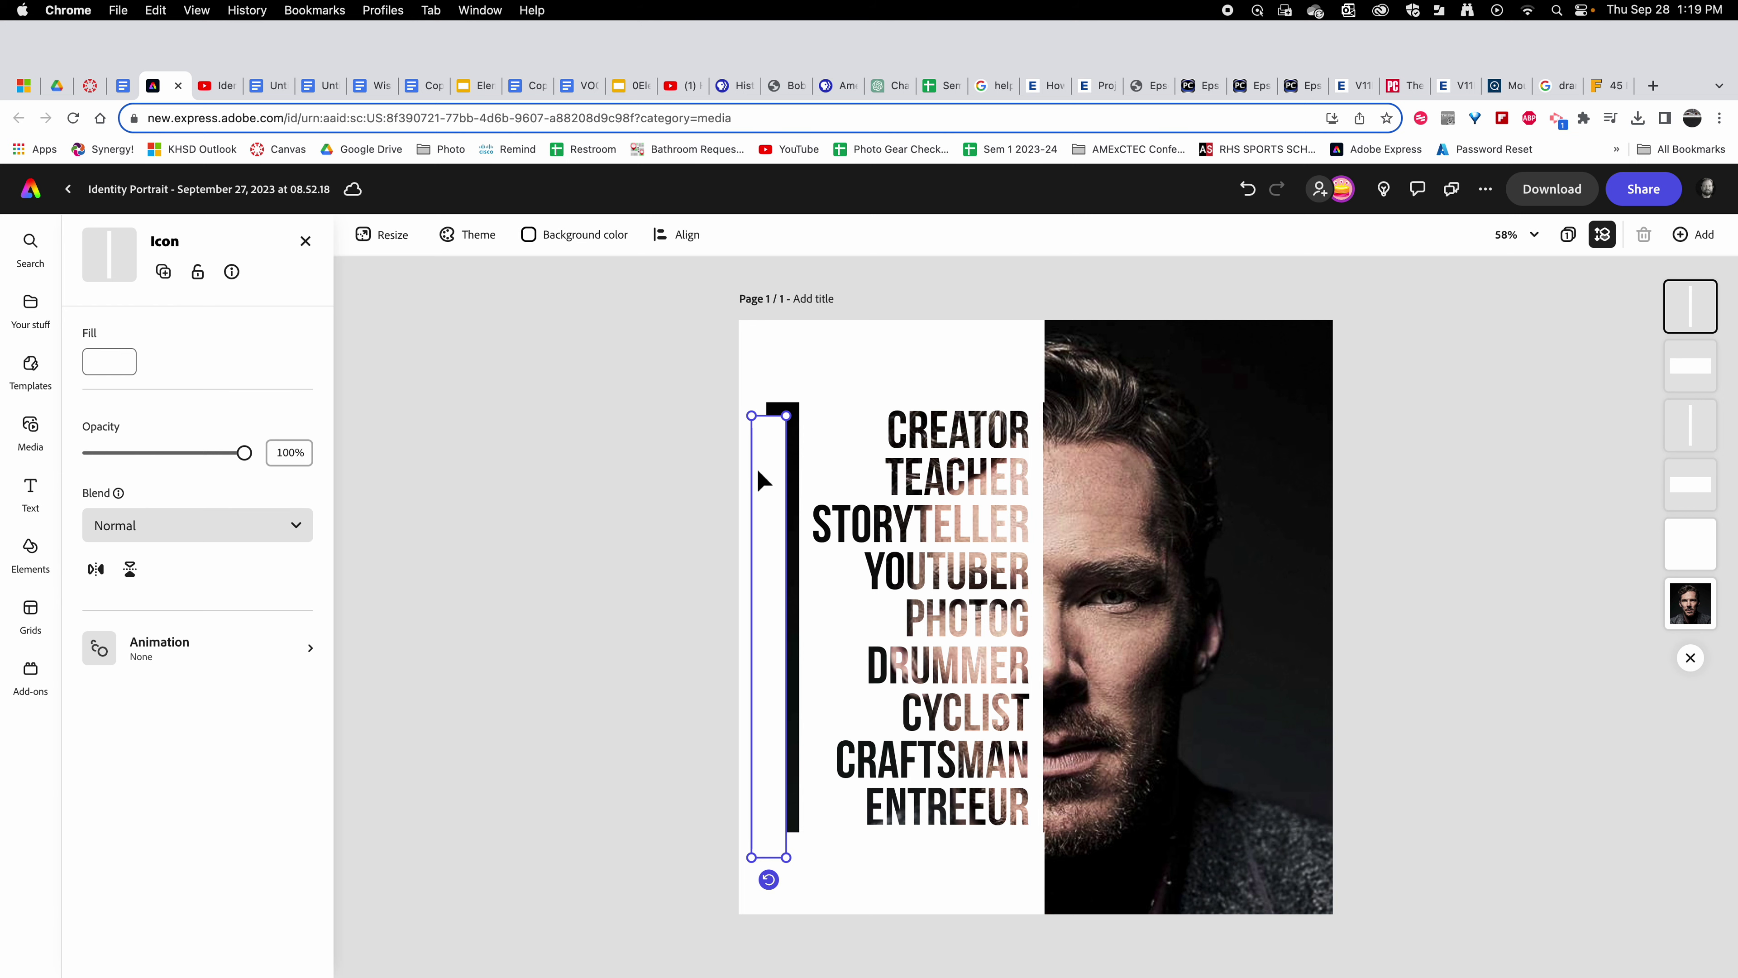
left_click_drag(761, 477, 776, 465)
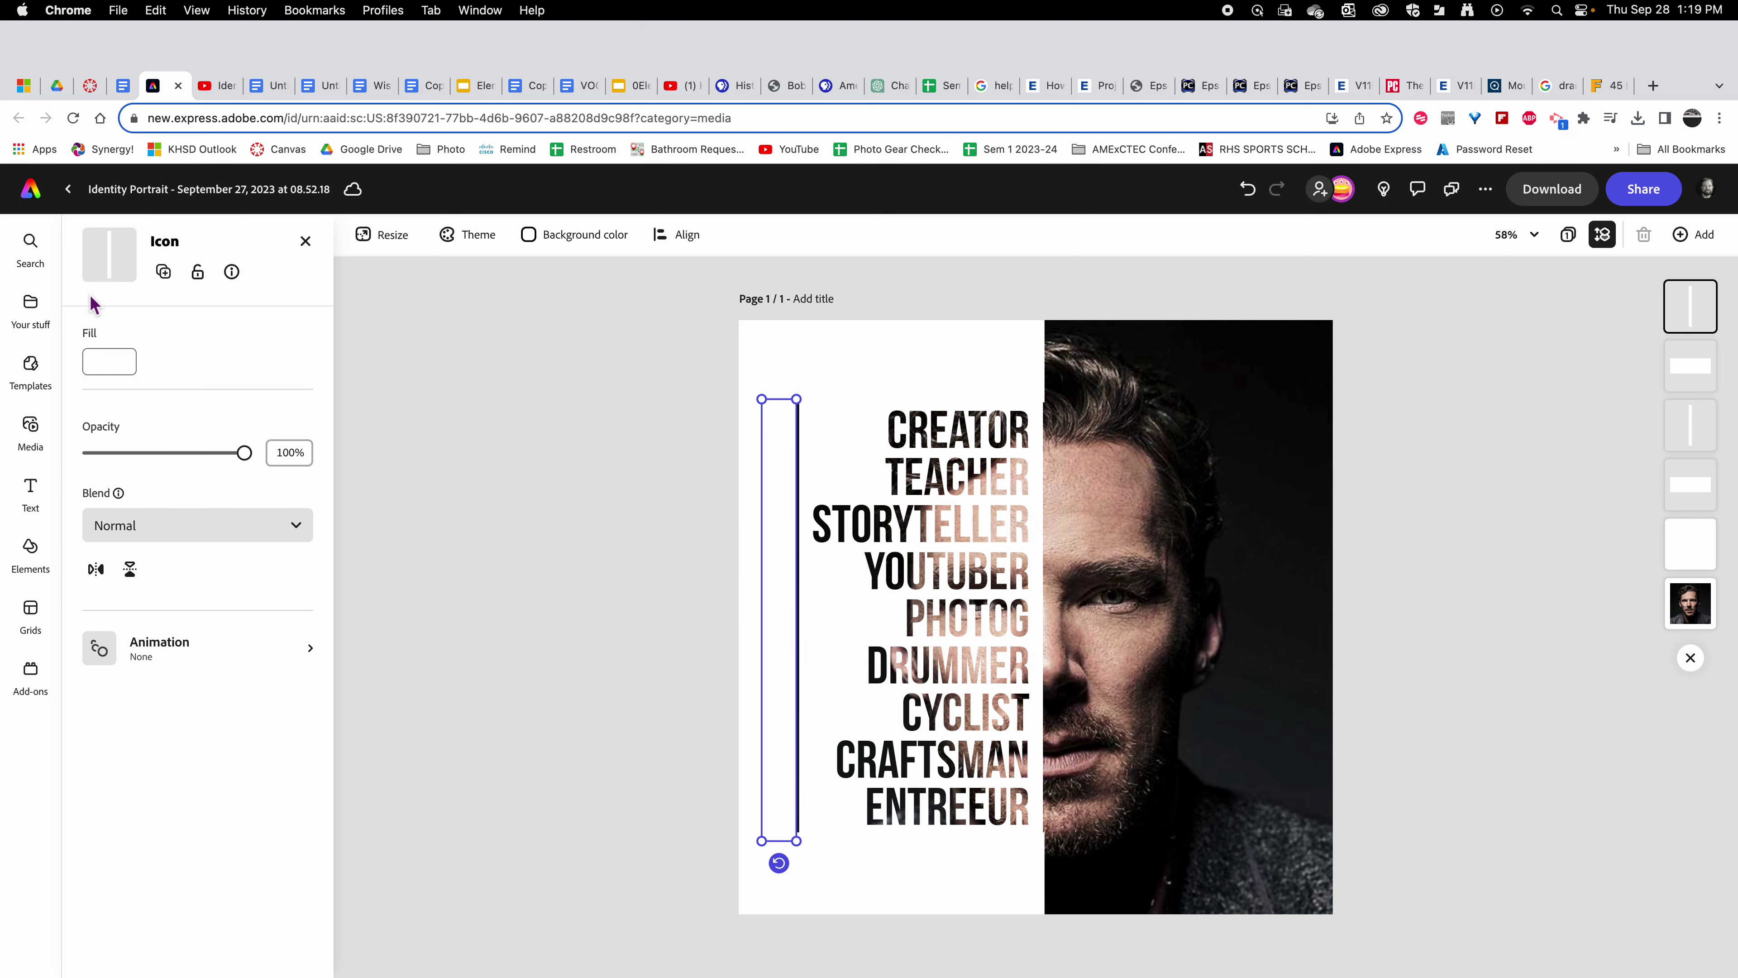
left_click(177, 281)
left_click_drag(794, 640, 798, 629)
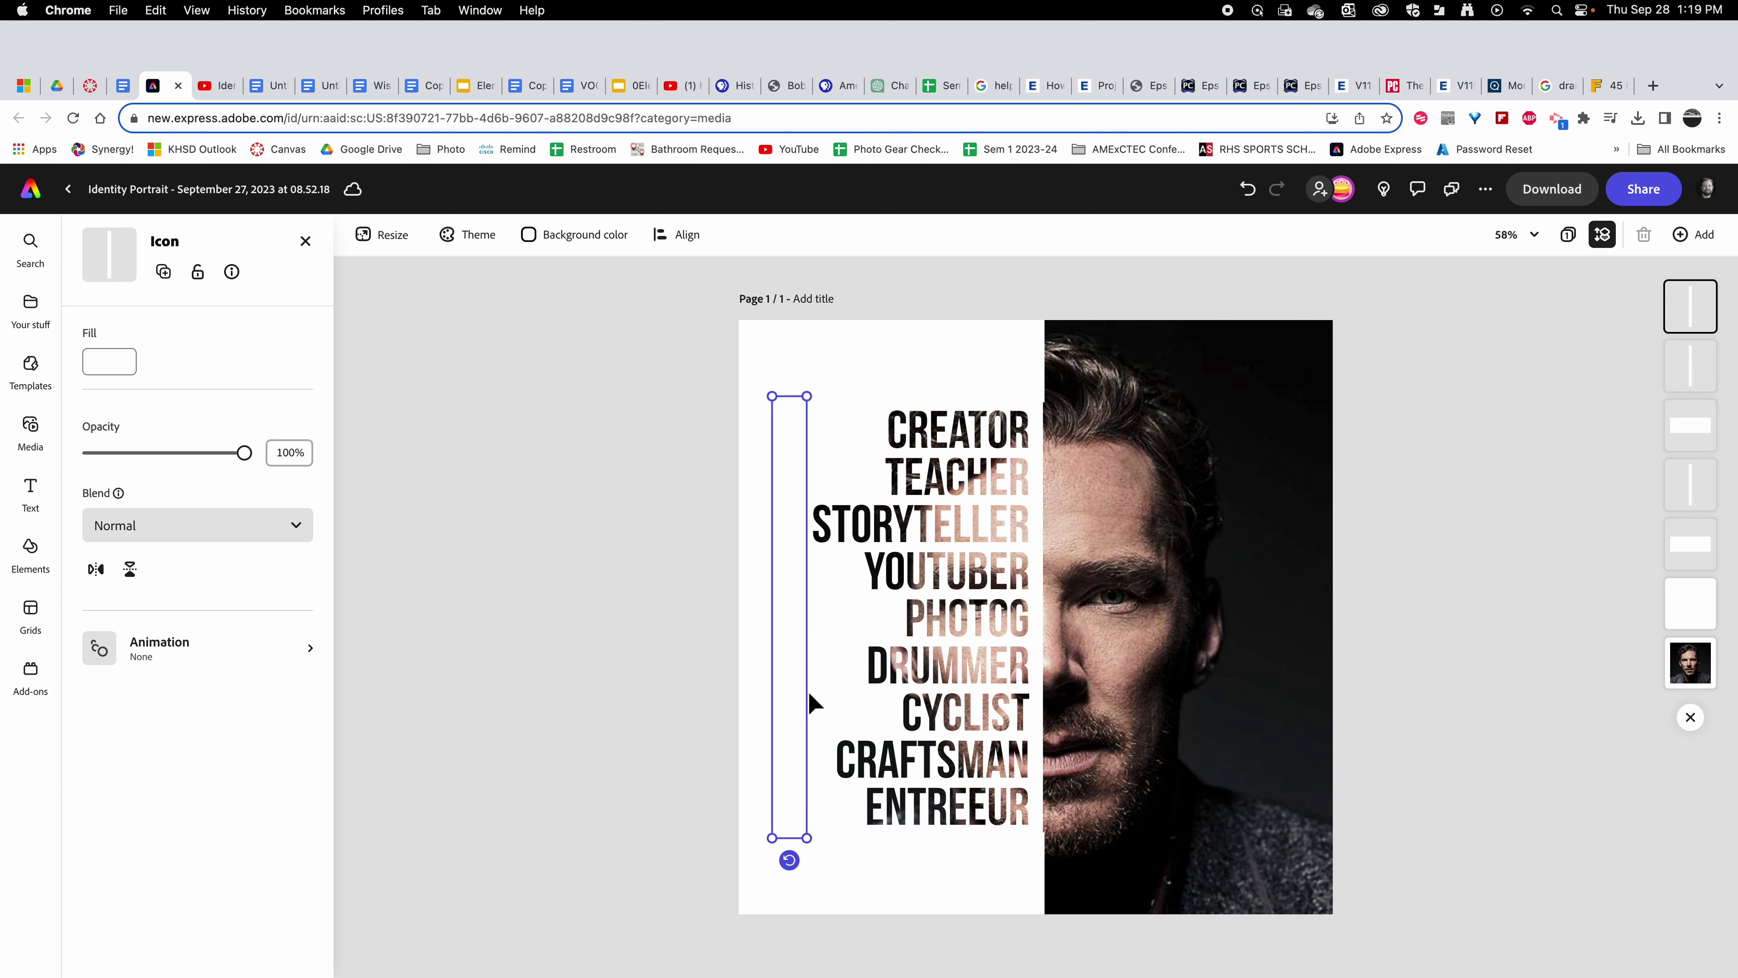
left_click(864, 373)
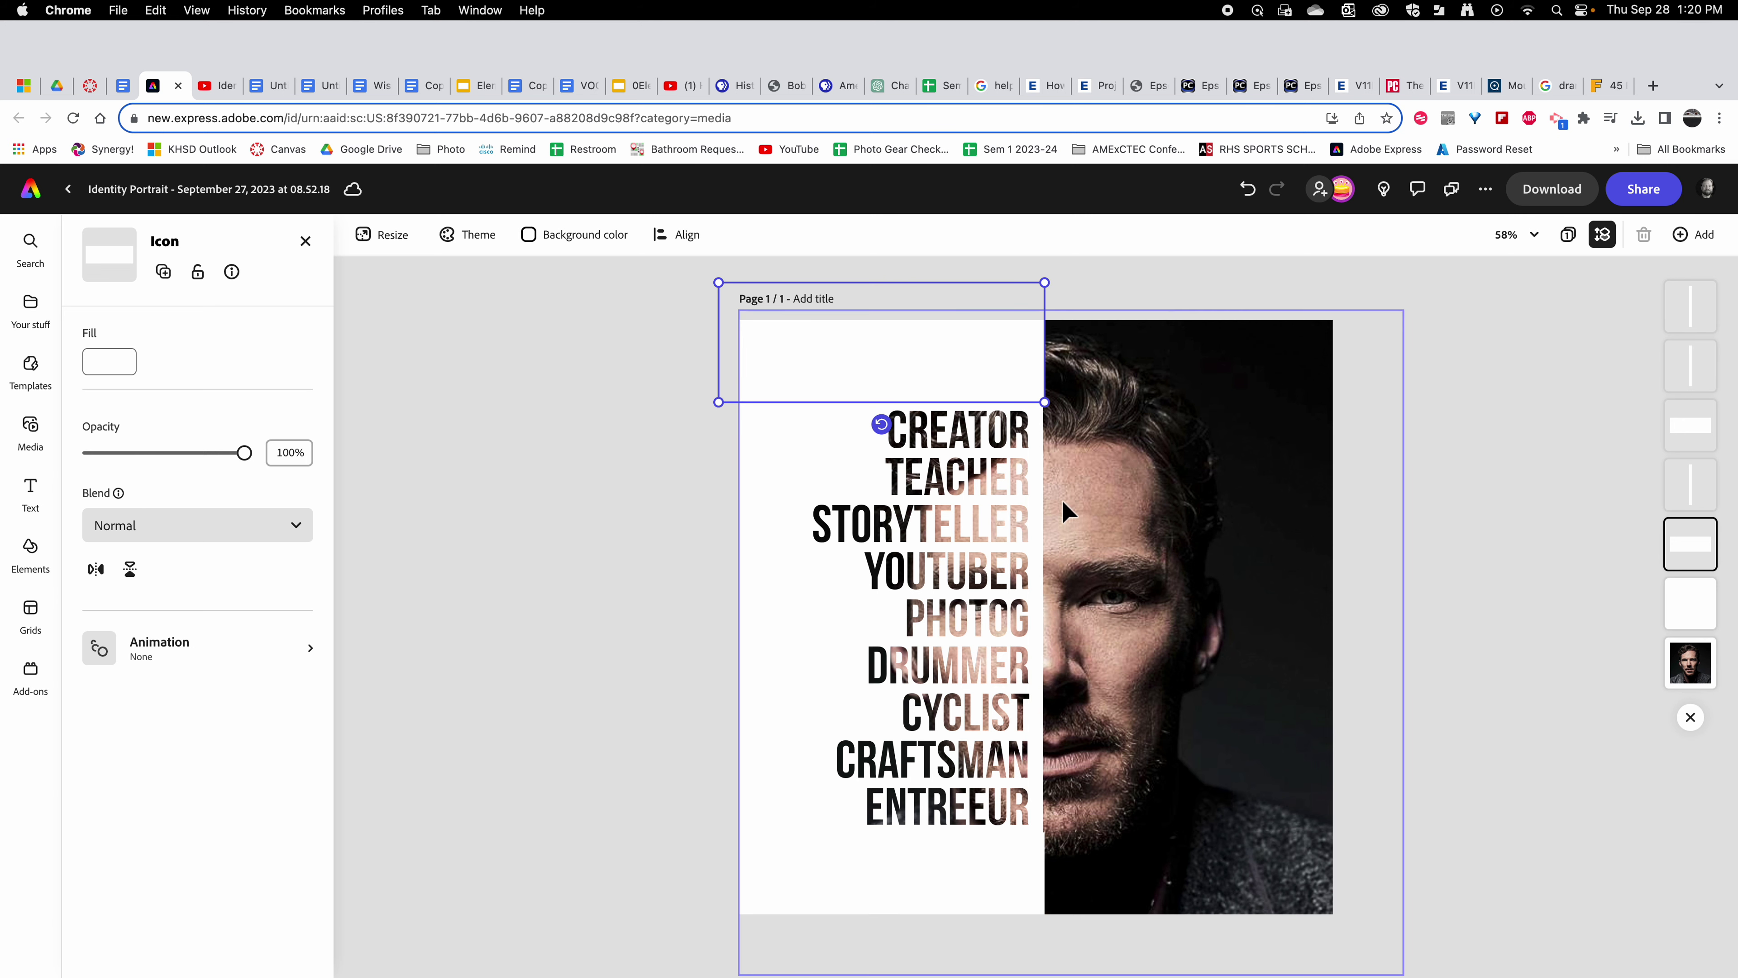
- Drag the word column left to the snap guide, nudge it right, then deselect it
left_click(917, 650)
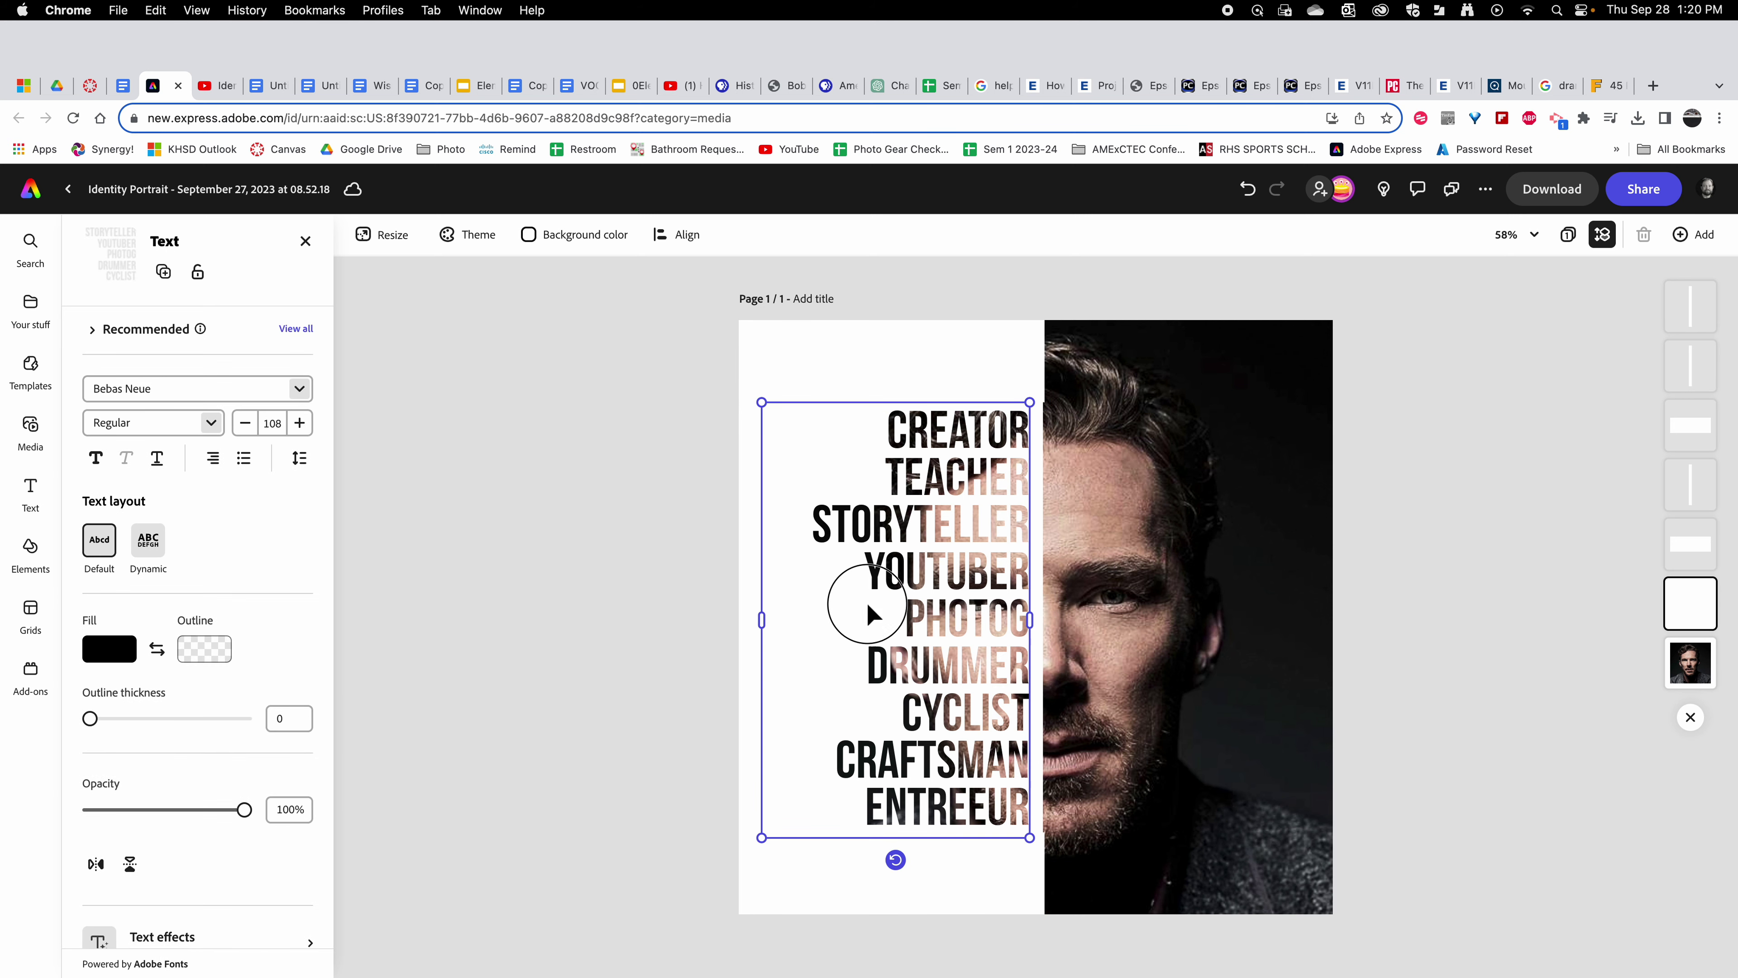
left_click_drag(867, 605, 826, 655)
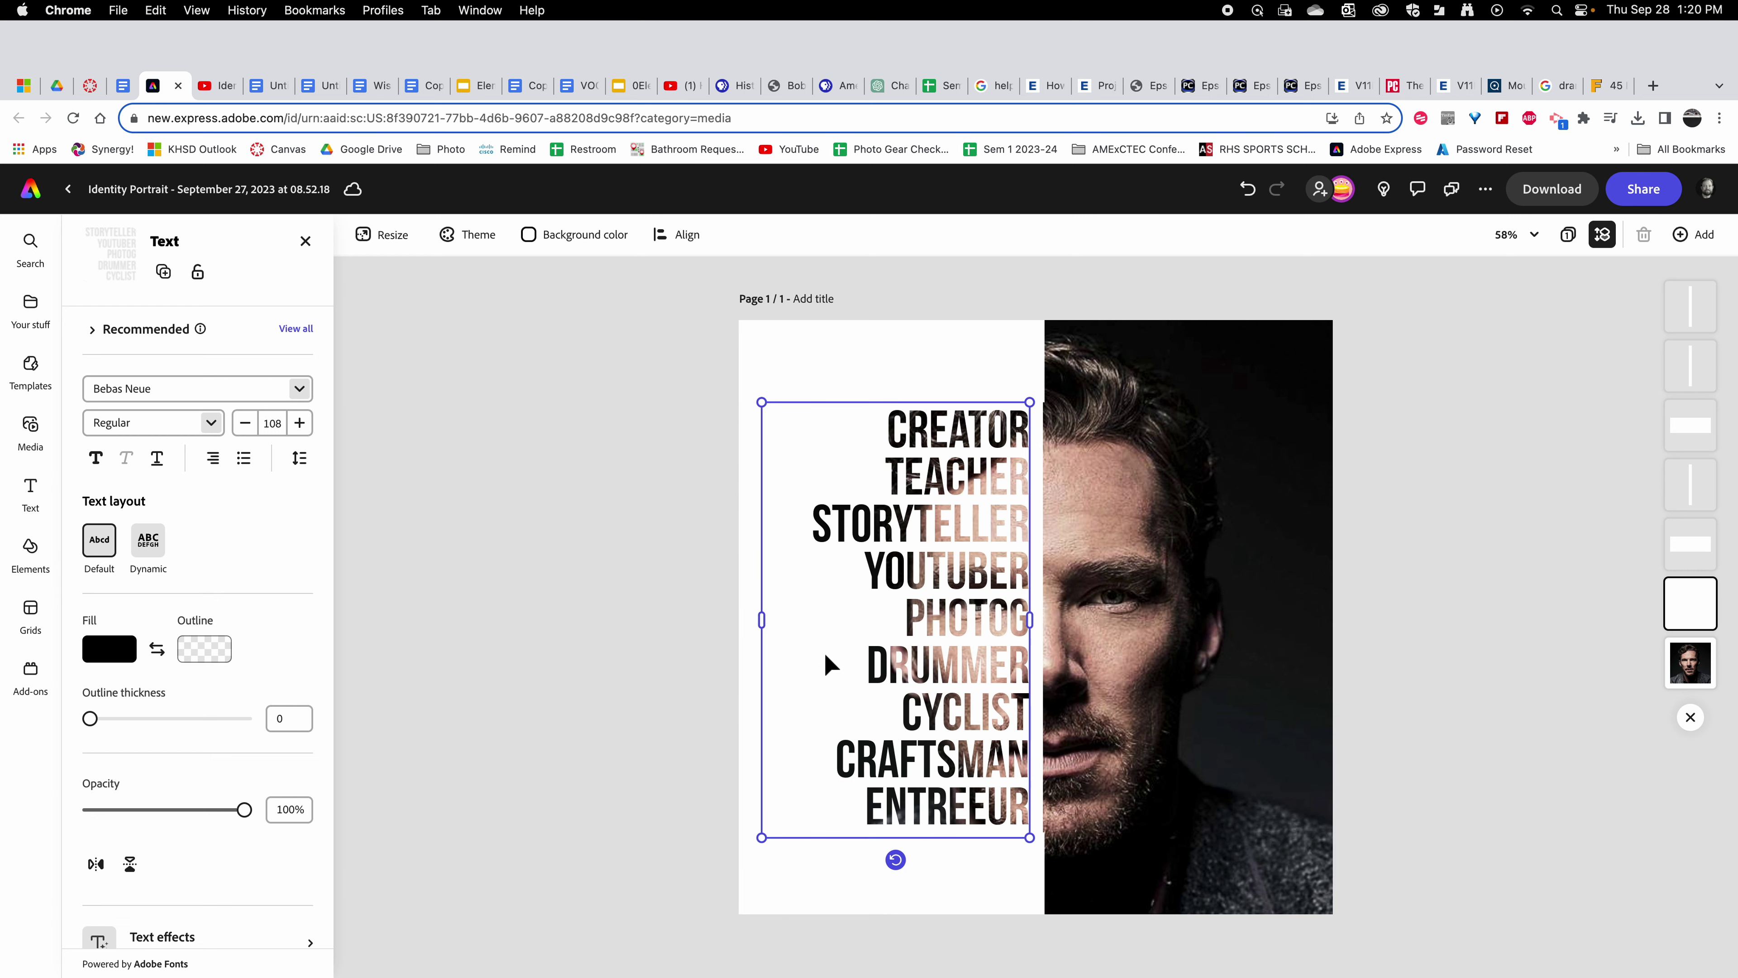
key("Right")
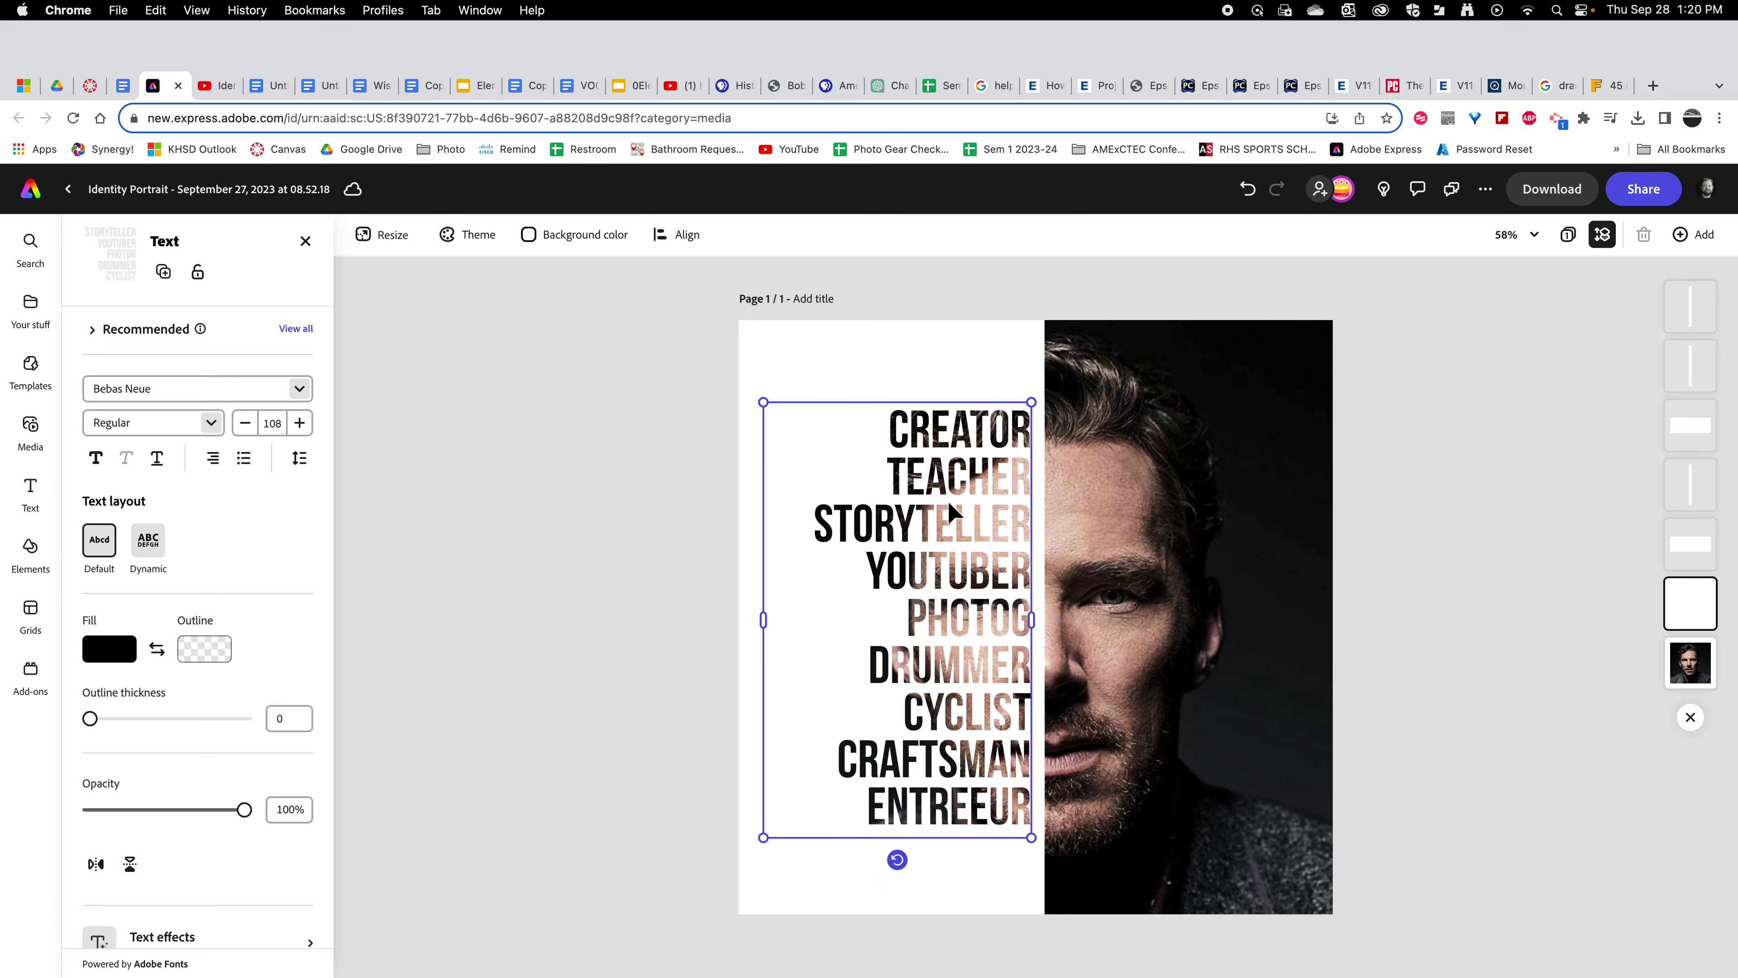
left_click(1423, 592)
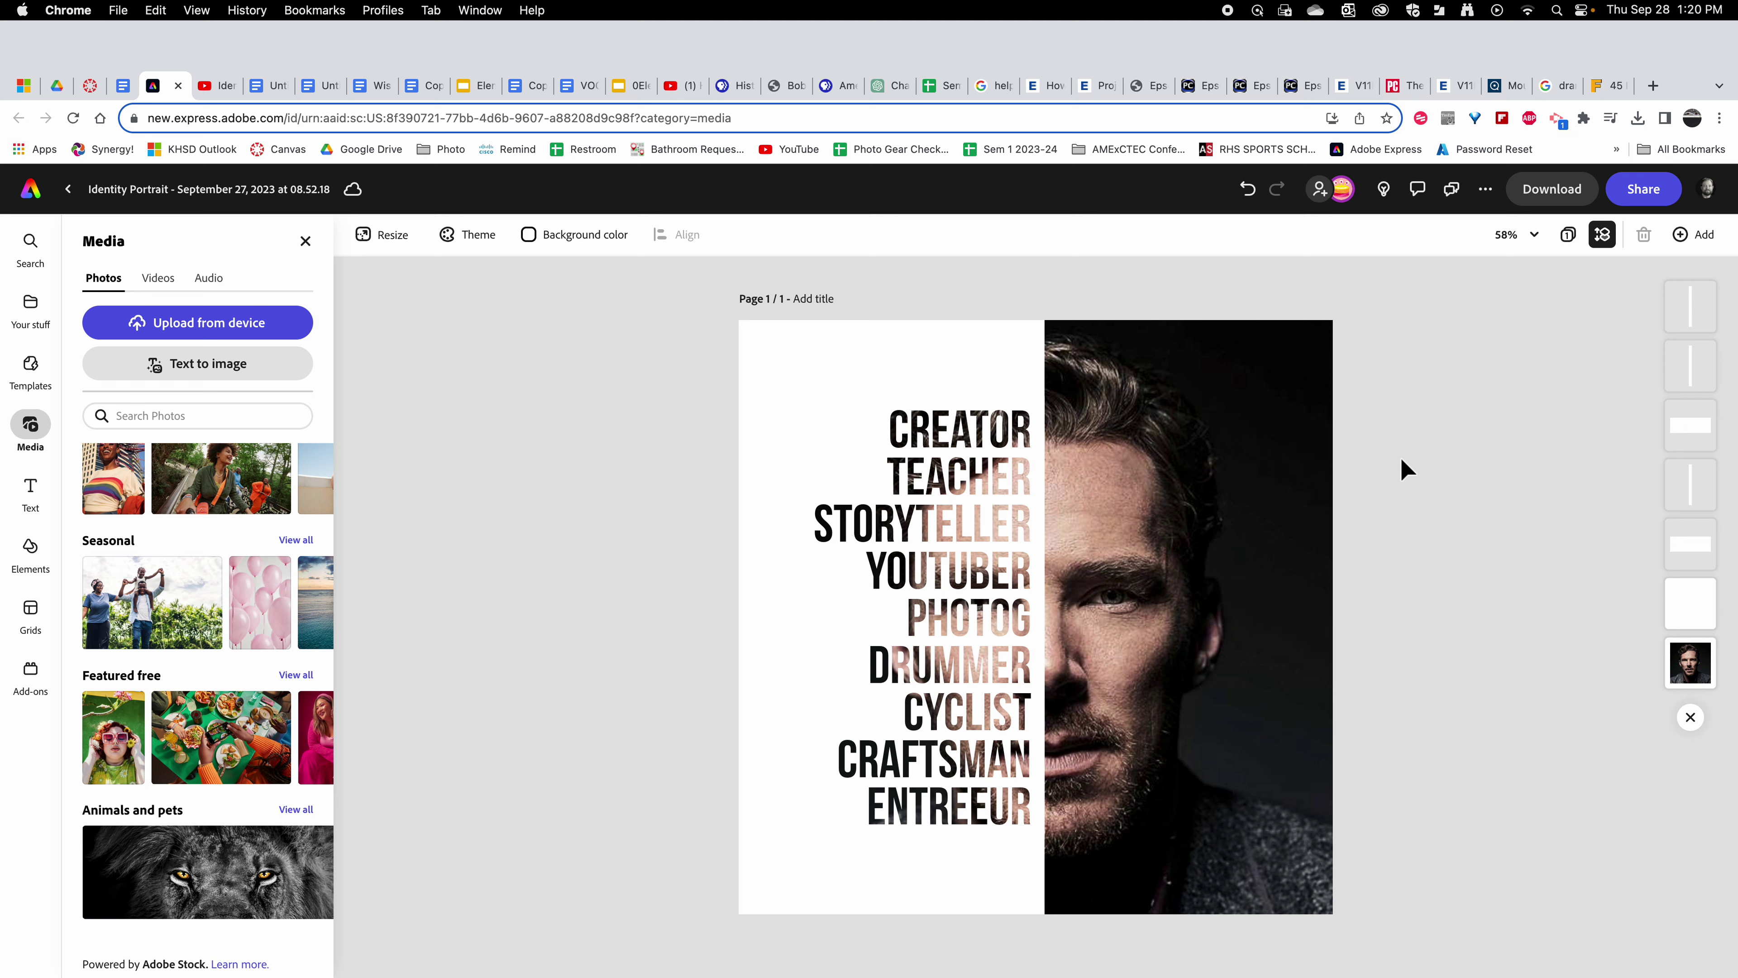
- Download the design with JPG as the file format
left_click(1545, 199)
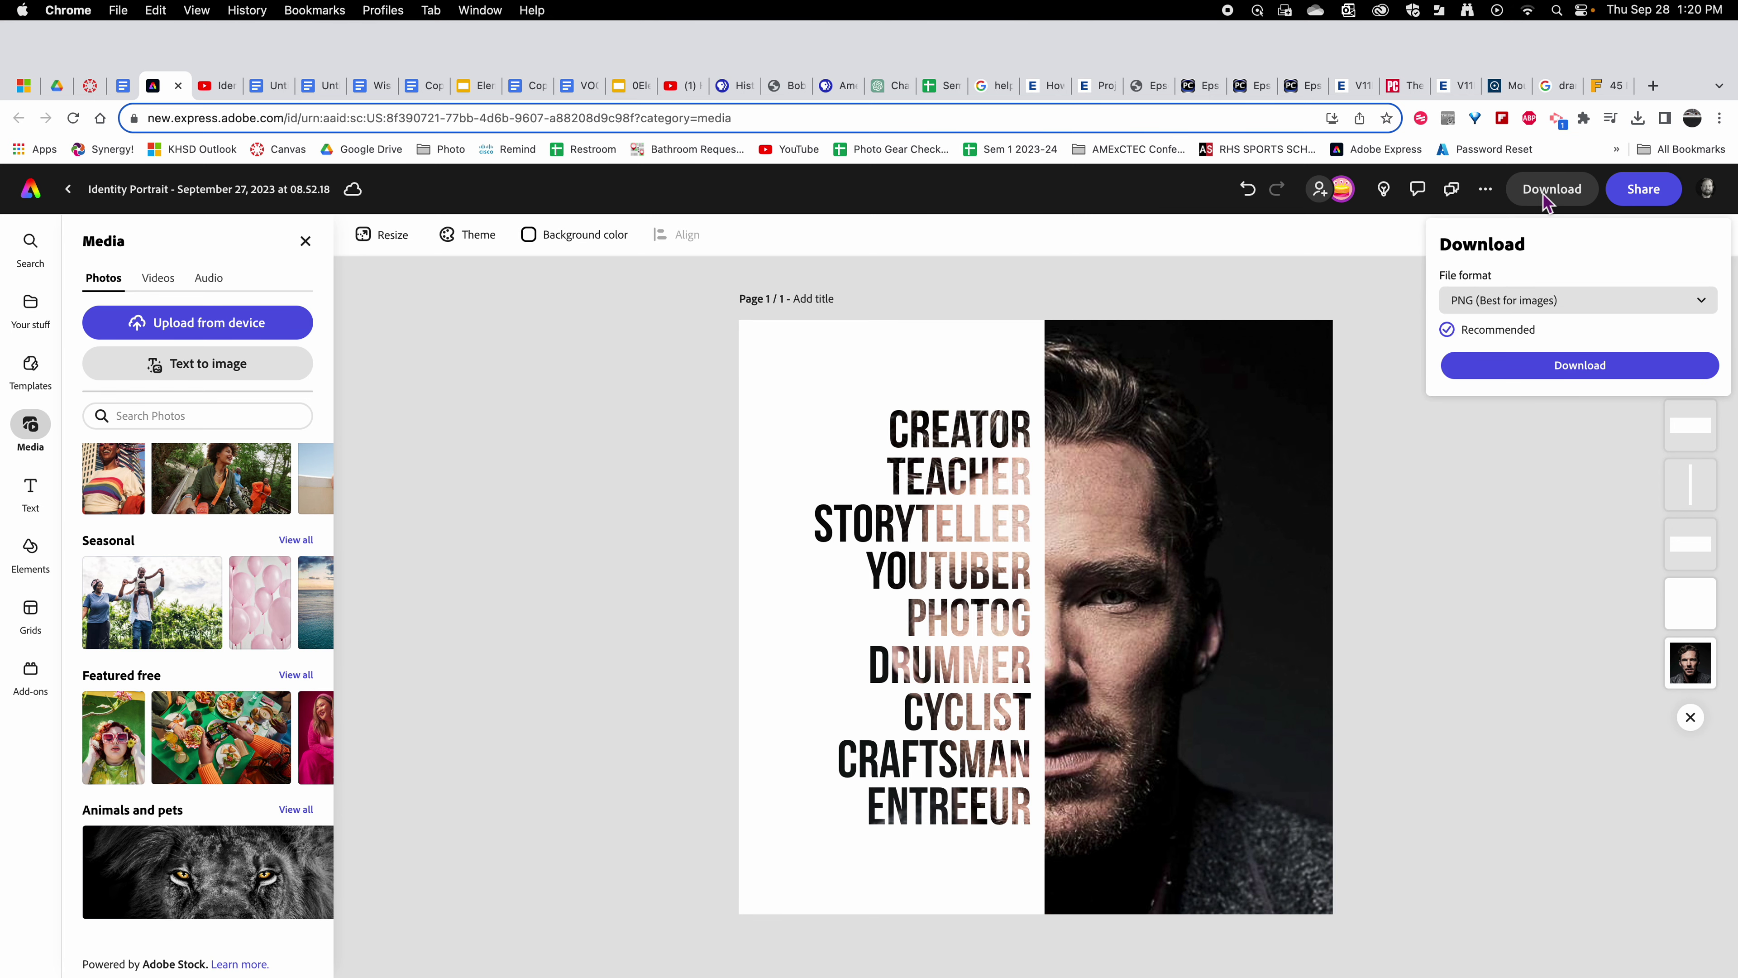
left_click(1700, 302)
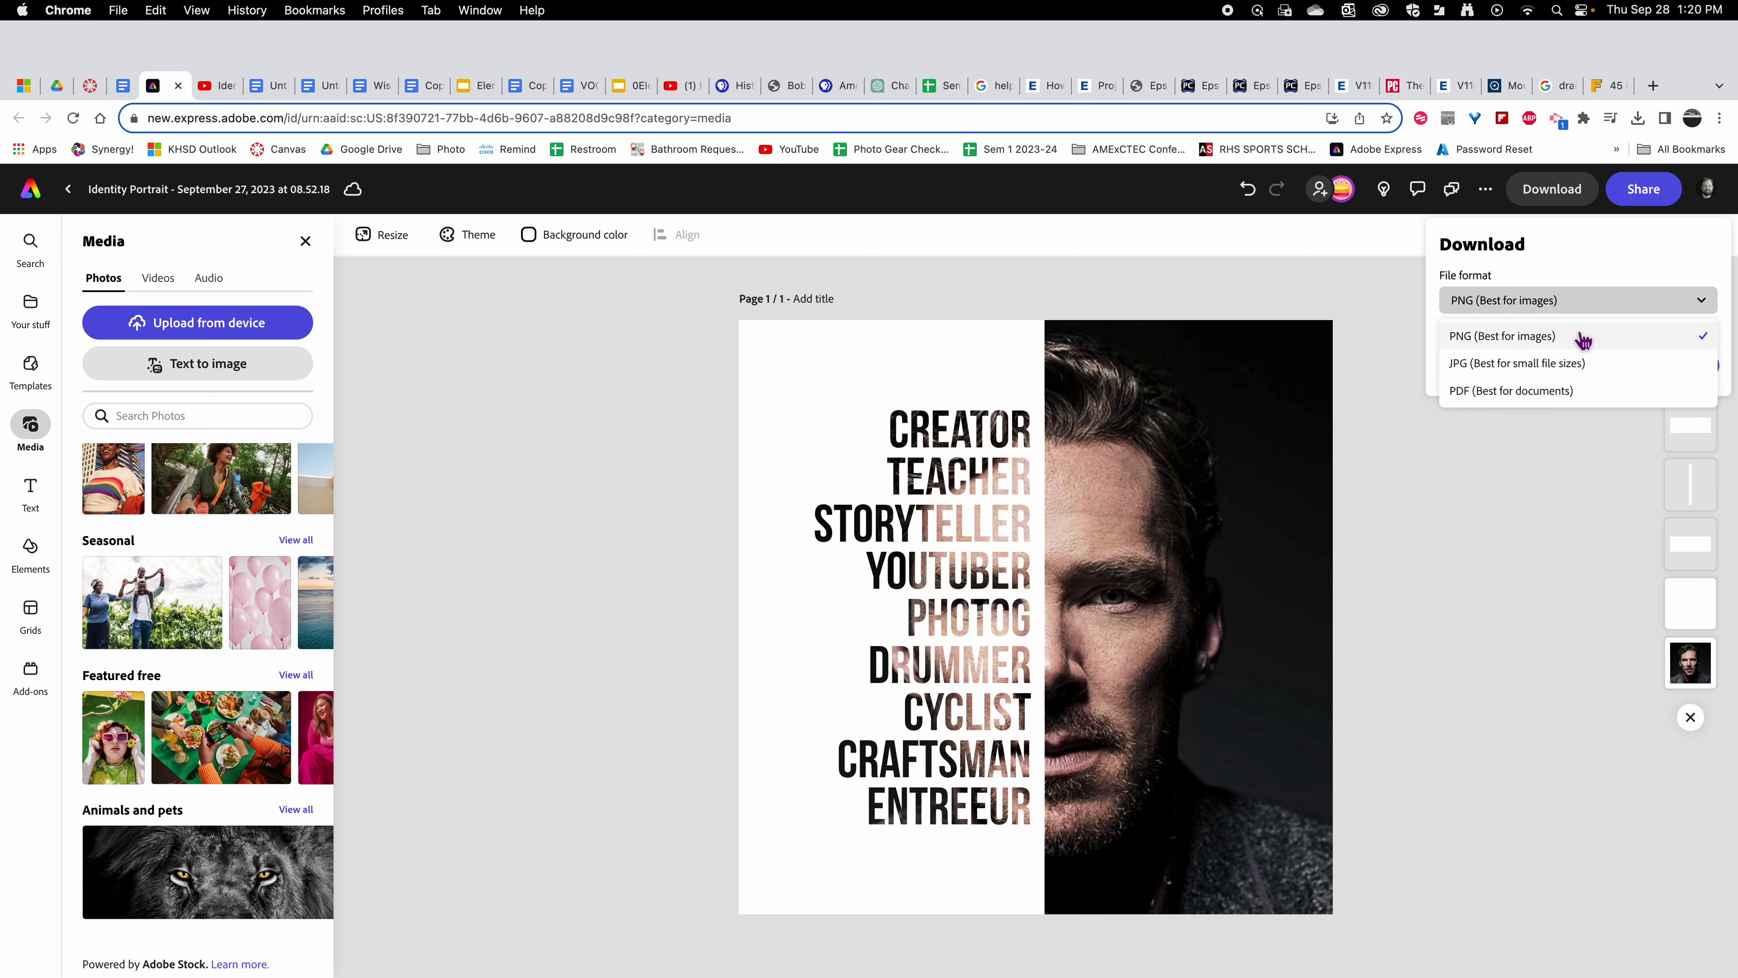
left_click(1551, 370)
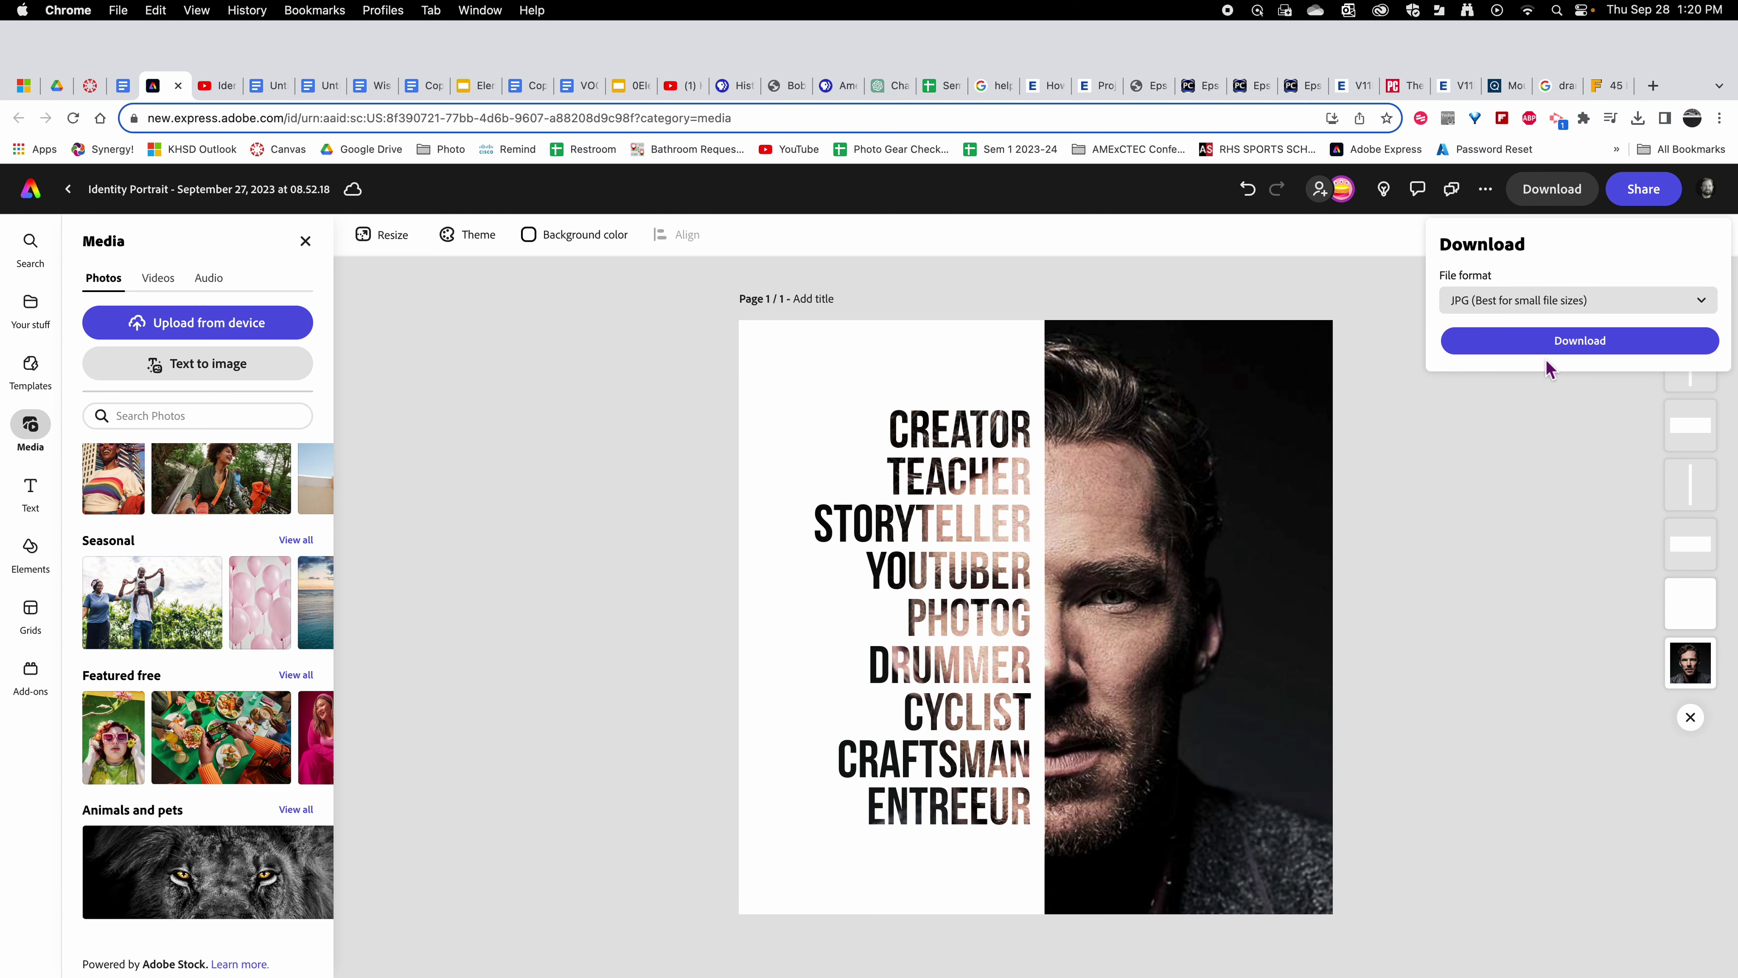
left_click(1567, 355)
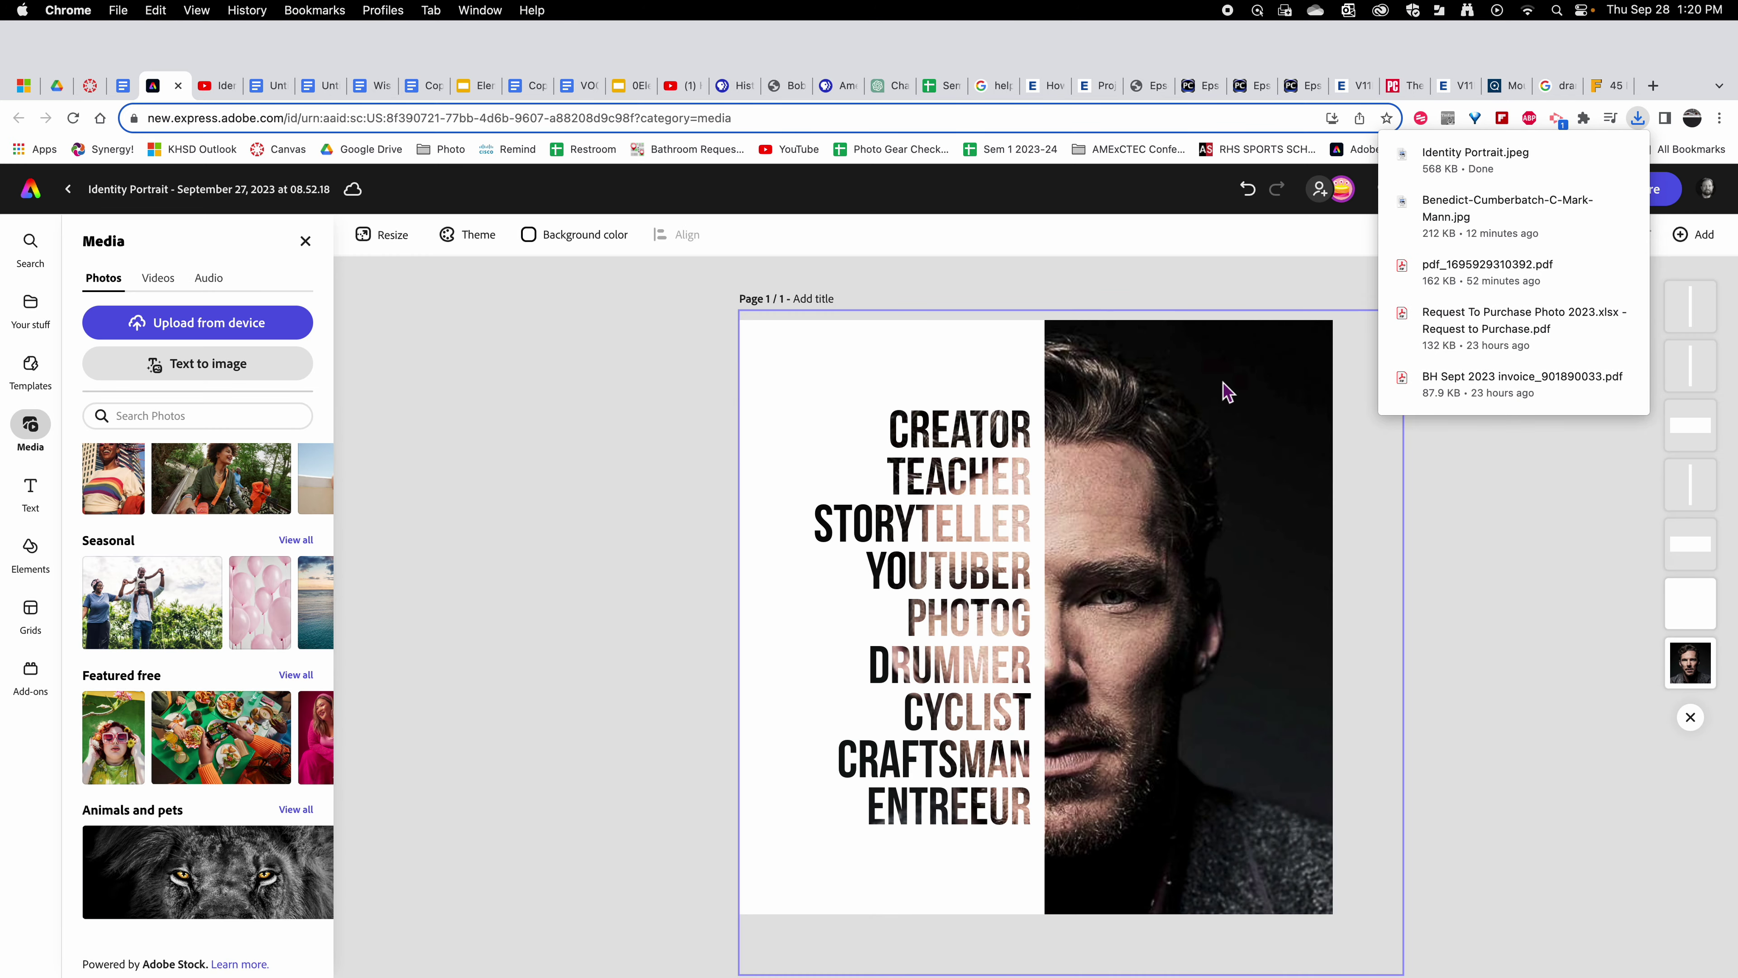
- Open Identity Portrait.jpeg from the Downloads folder in Finder
mouse_move(514, 972)
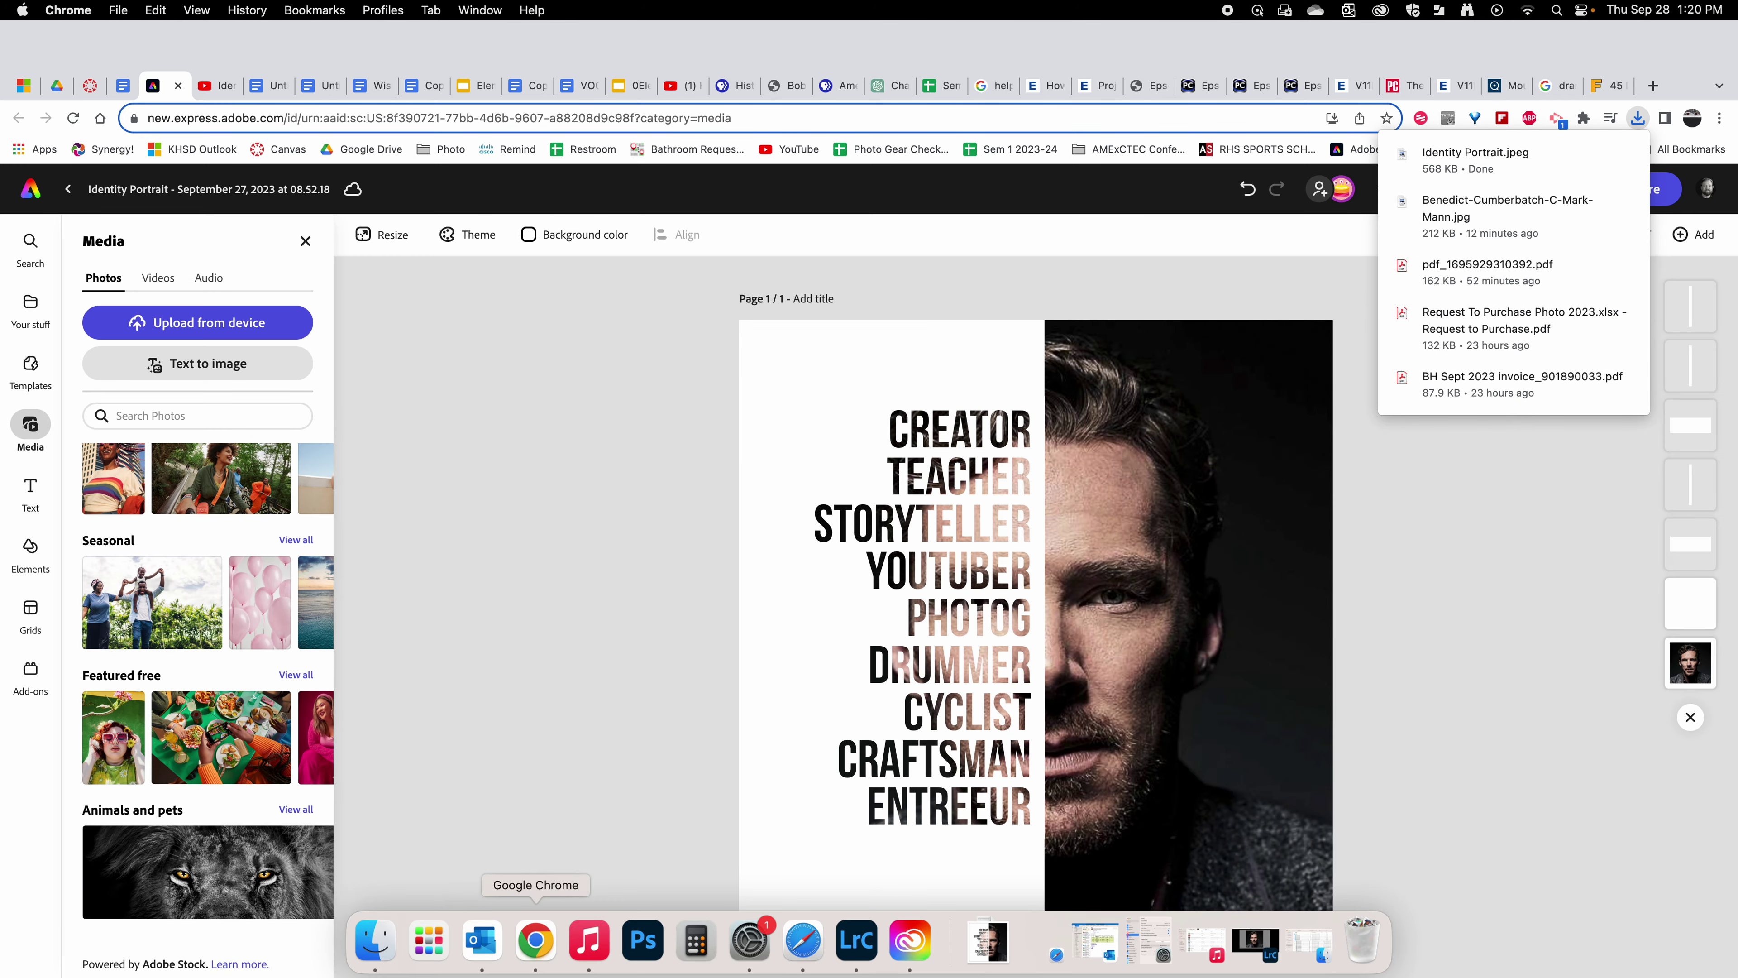
left_click(400, 951)
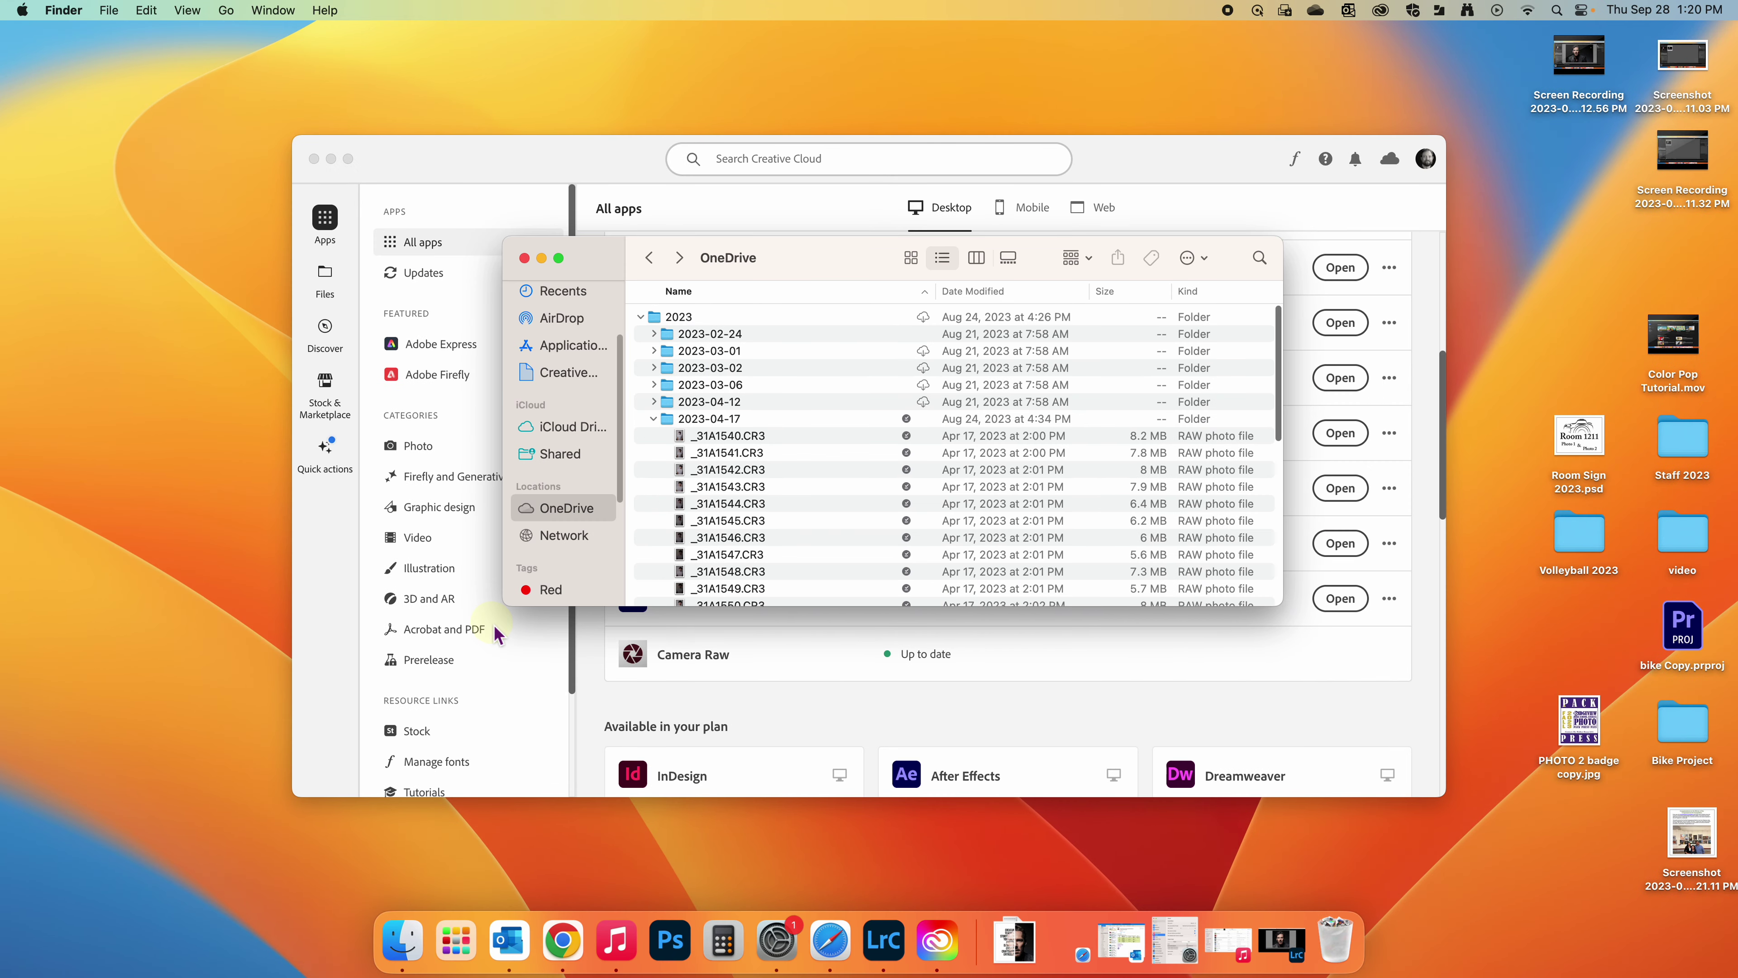
scroll(575, 322, "up", 3)
left_click(575, 319)
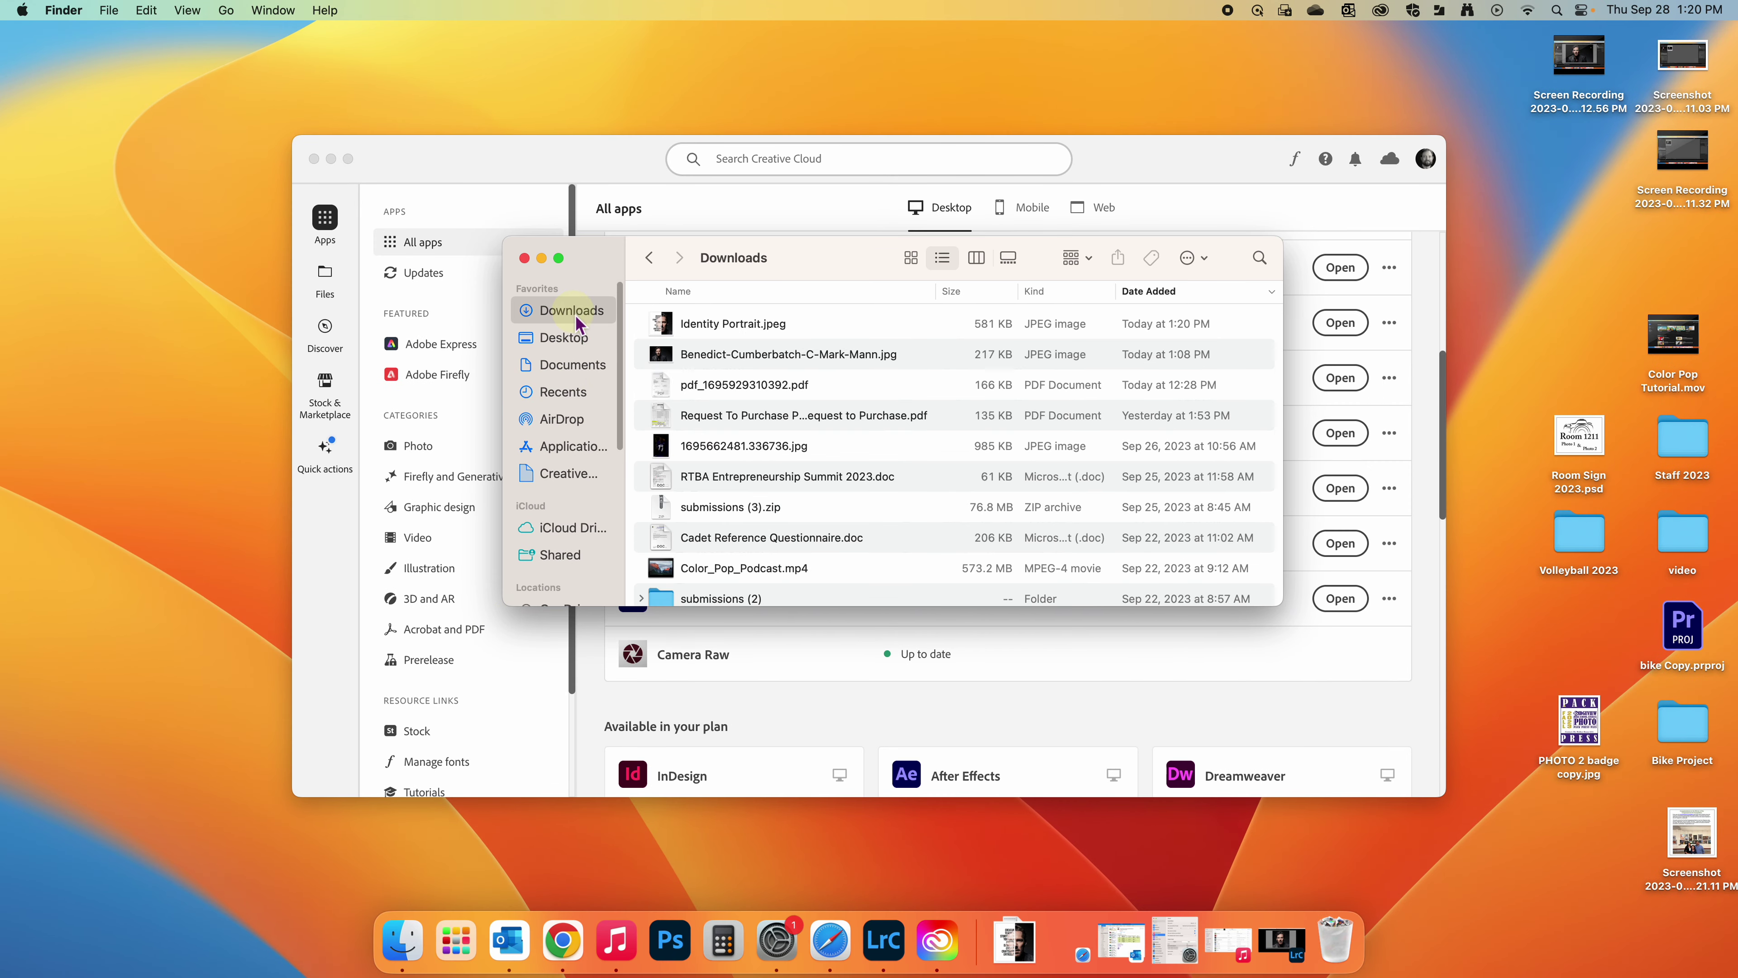
left_click(723, 327)
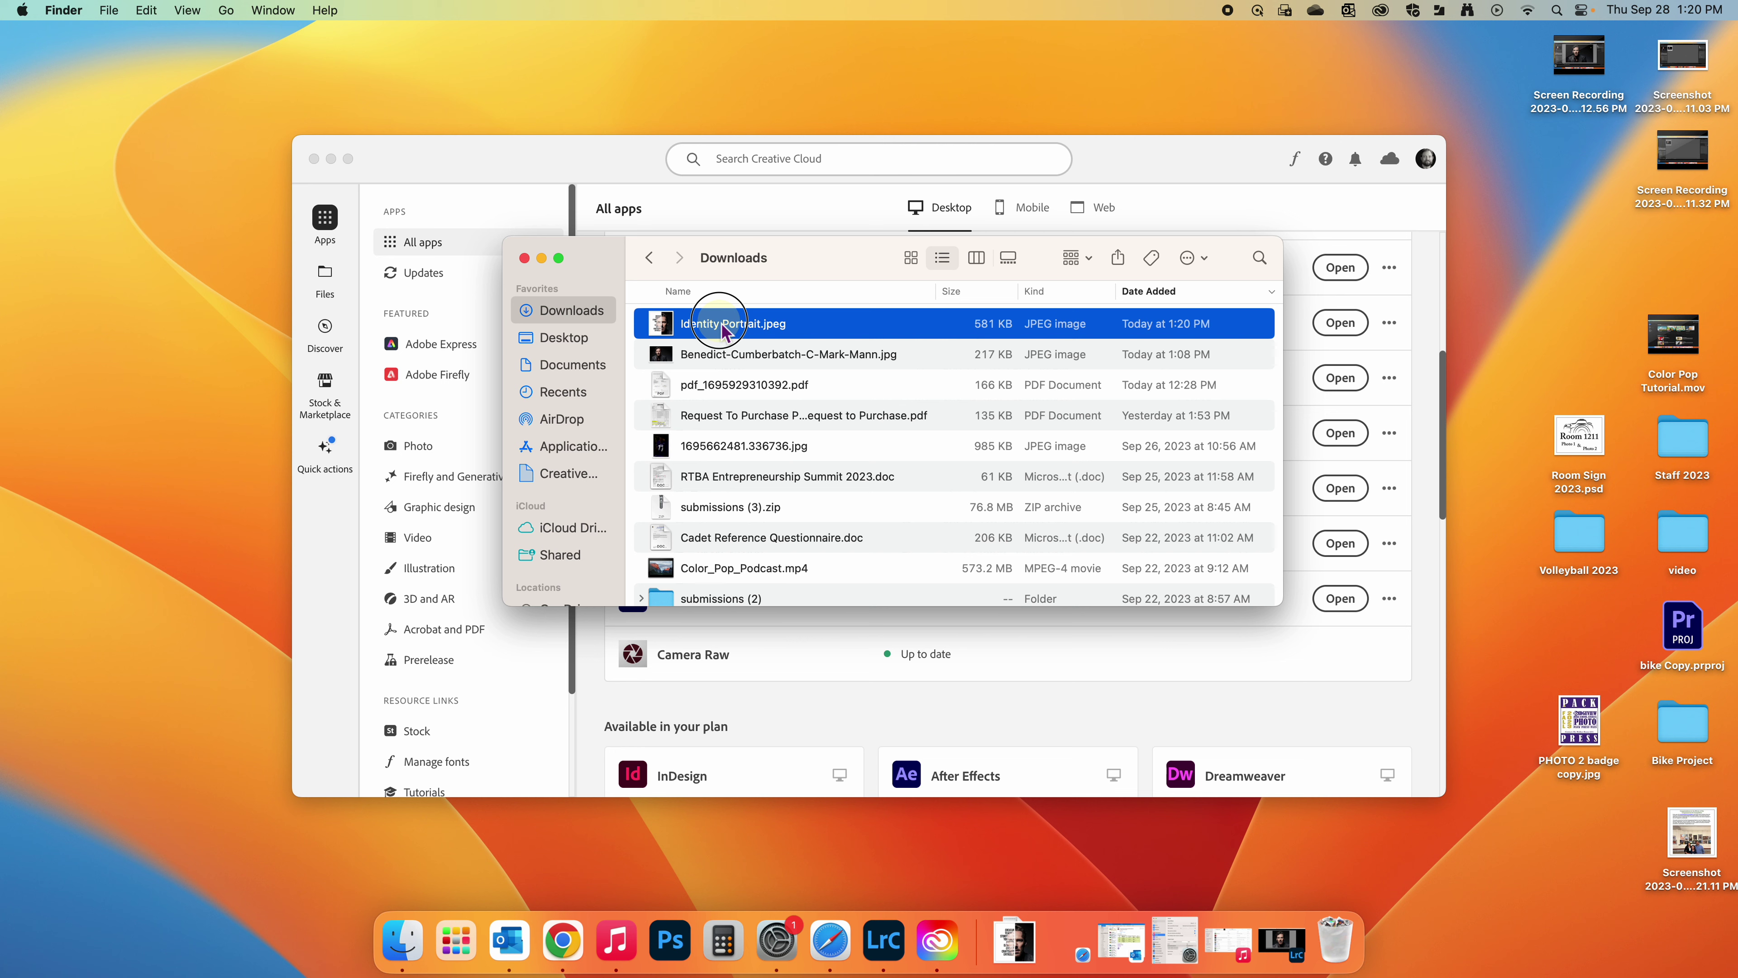
double_click(723, 325)
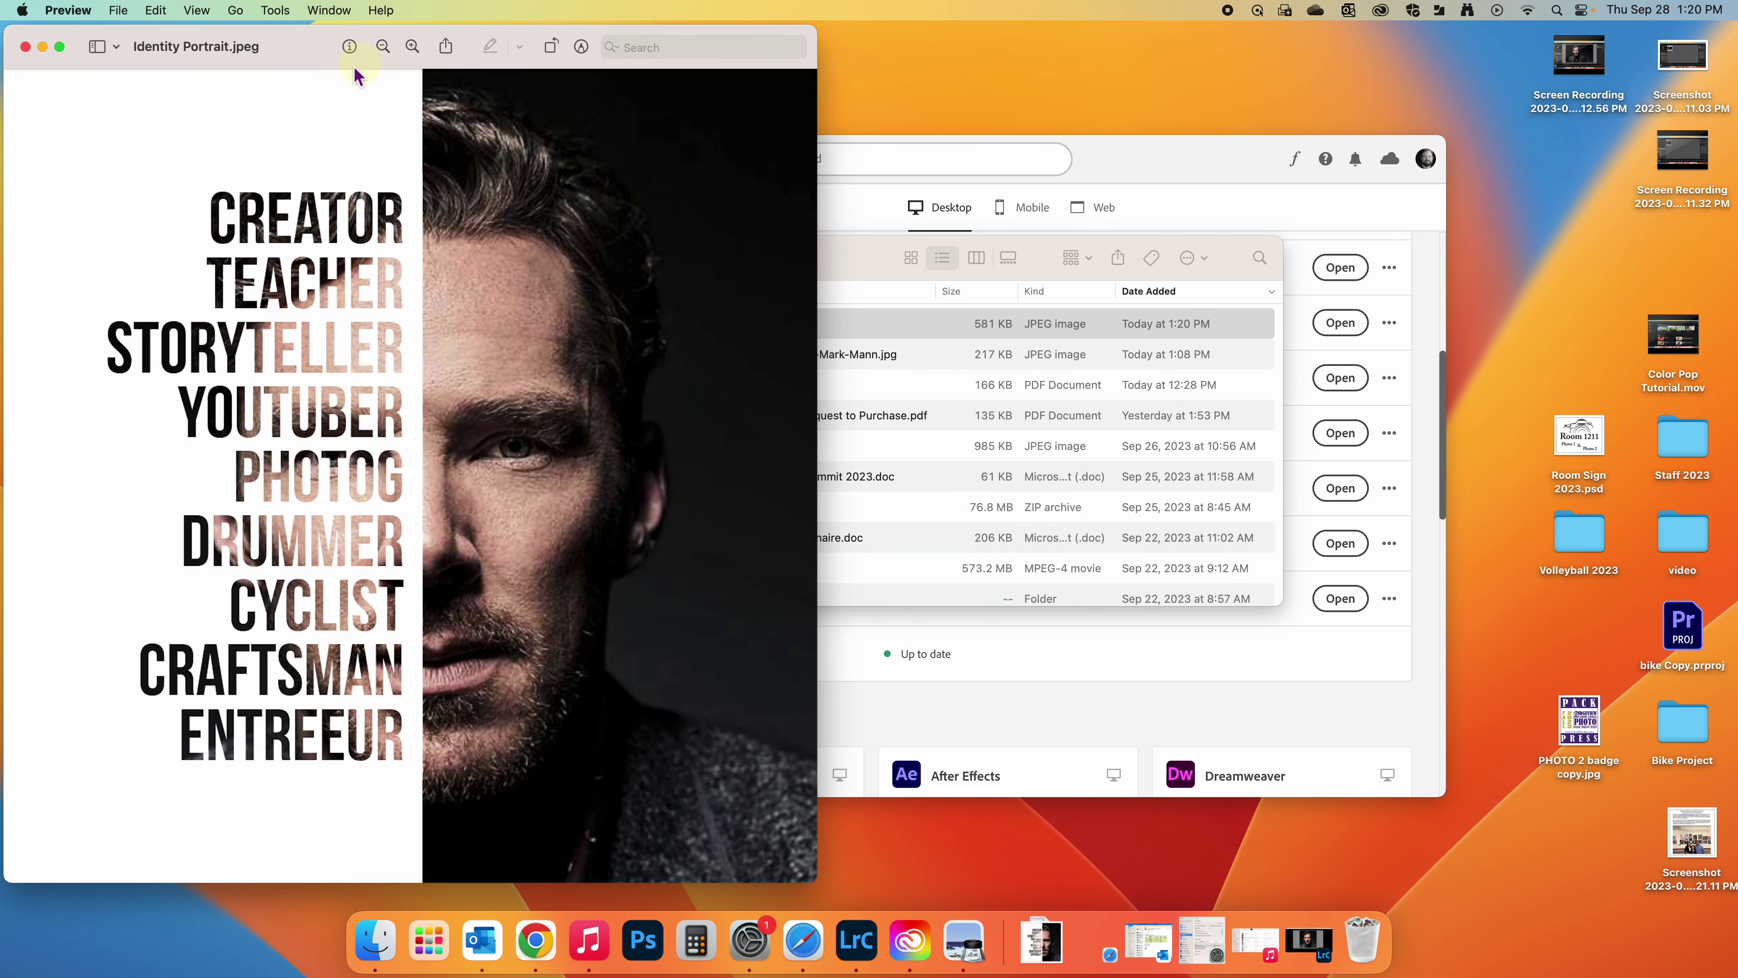
- Drag the Preview window showing Identity Portrait.jpeg to the centre of the screen
left_click(310, 61)
left_click_drag(310, 61, 567, 80)
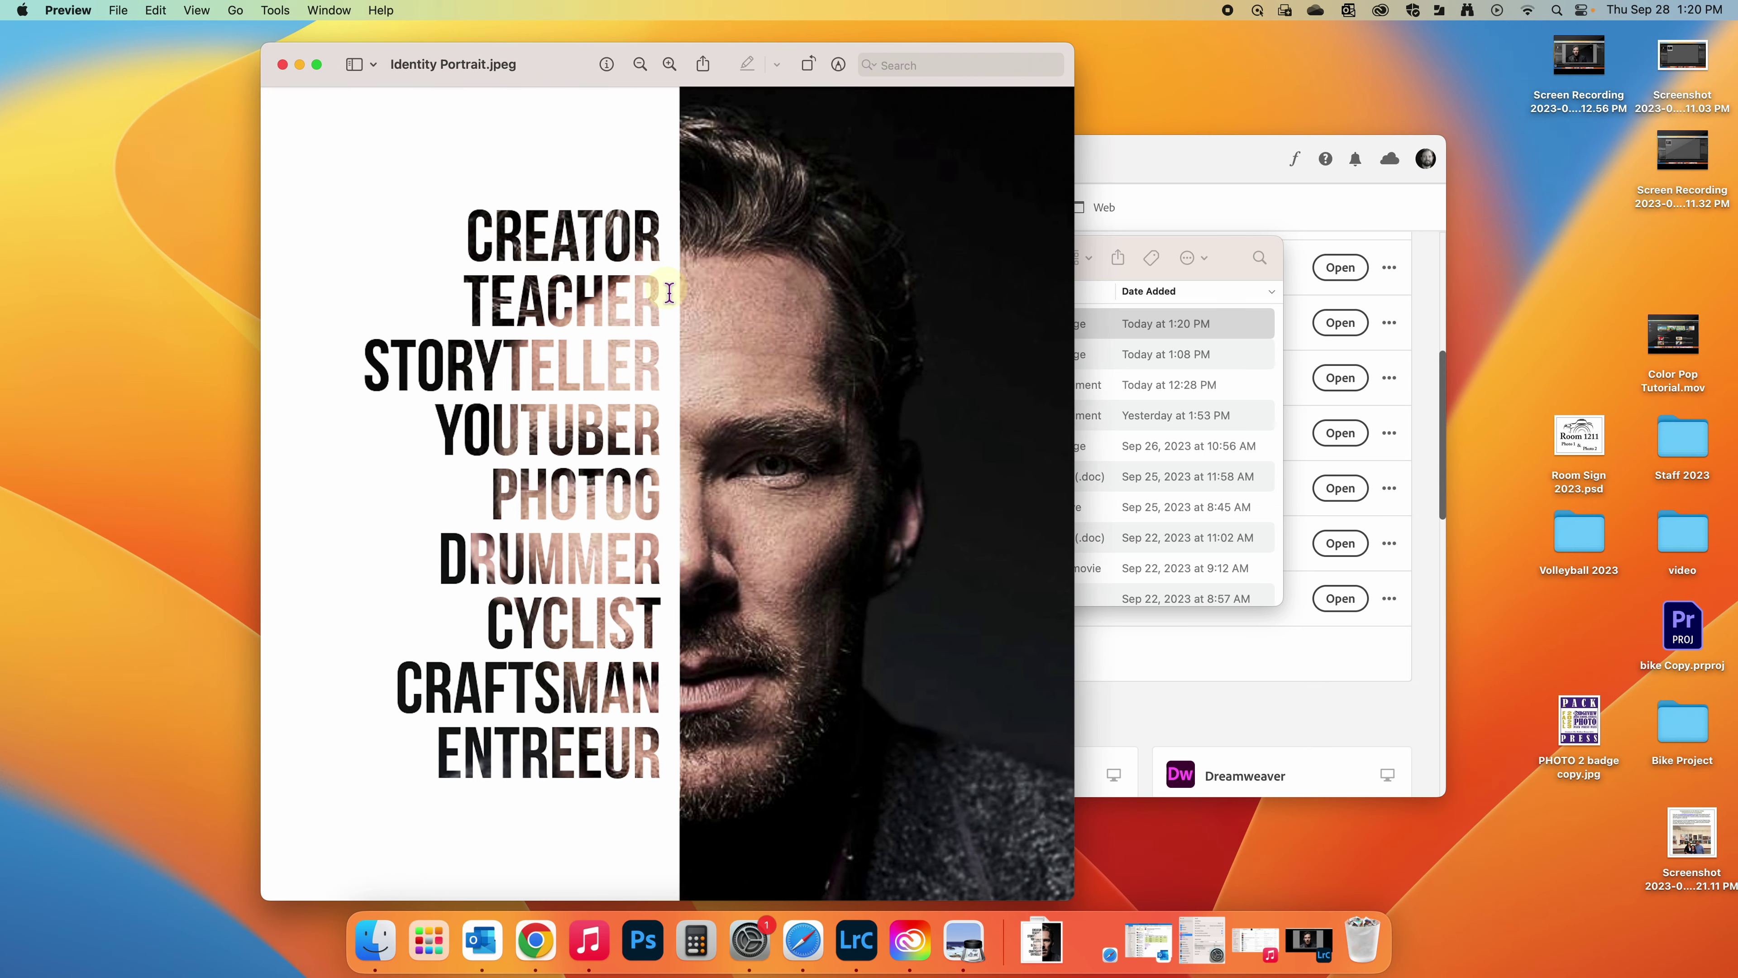